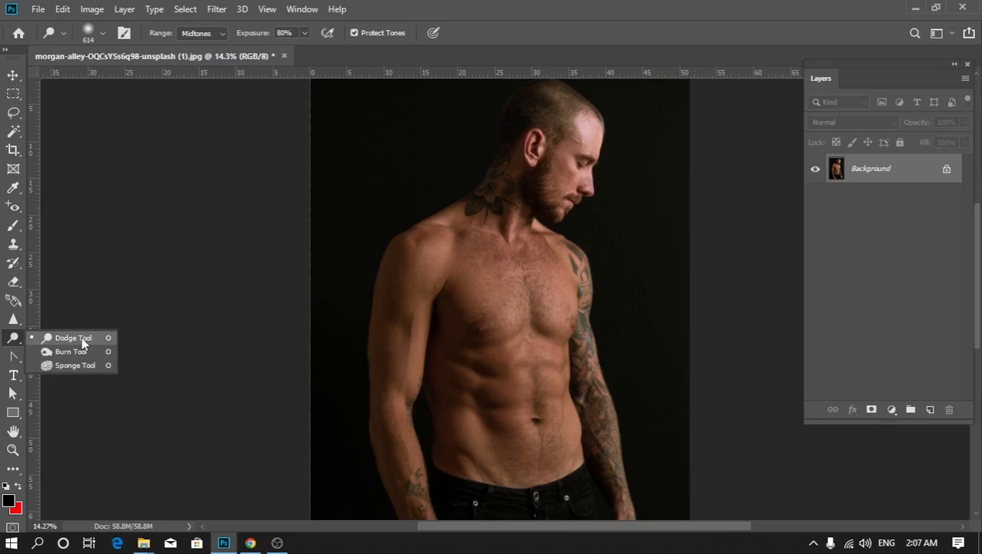
- Activate the Dodge tool and set its tonal range to Shadows
click(81, 337)
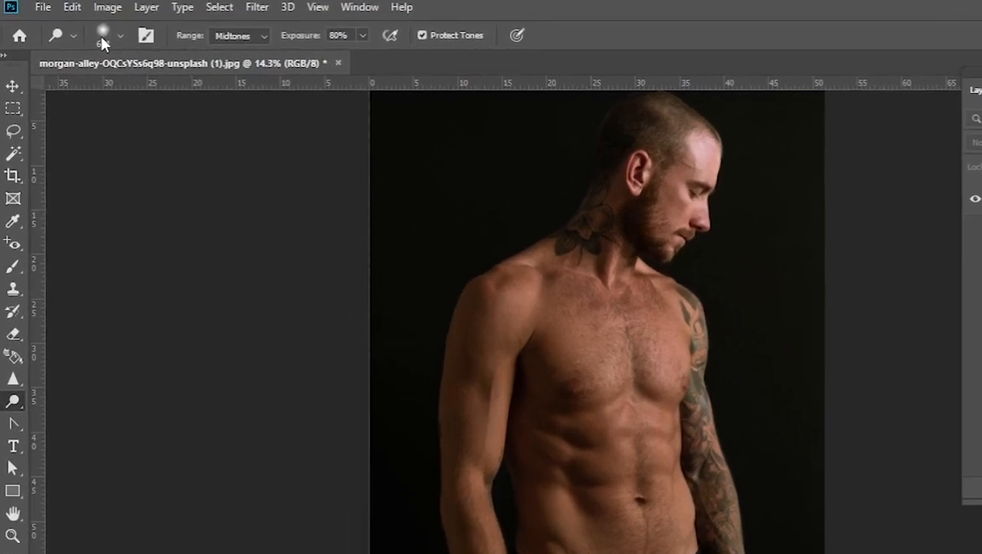
click(89, 35)
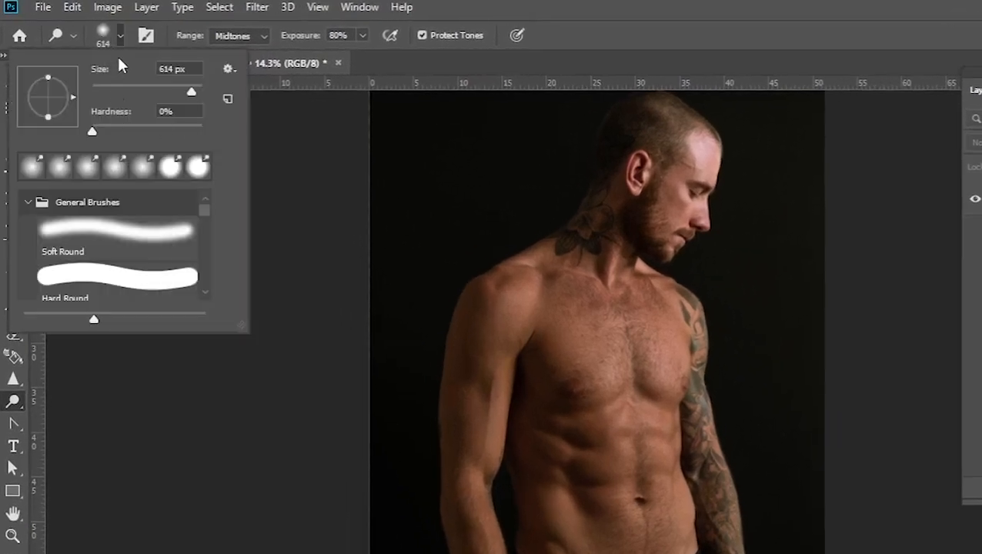
right_click(13, 401)
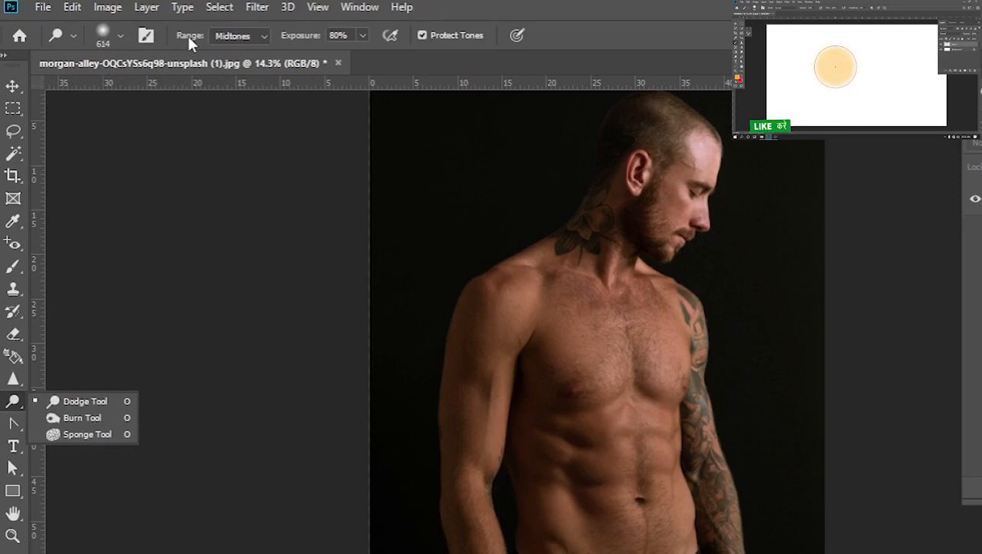
click(243, 36)
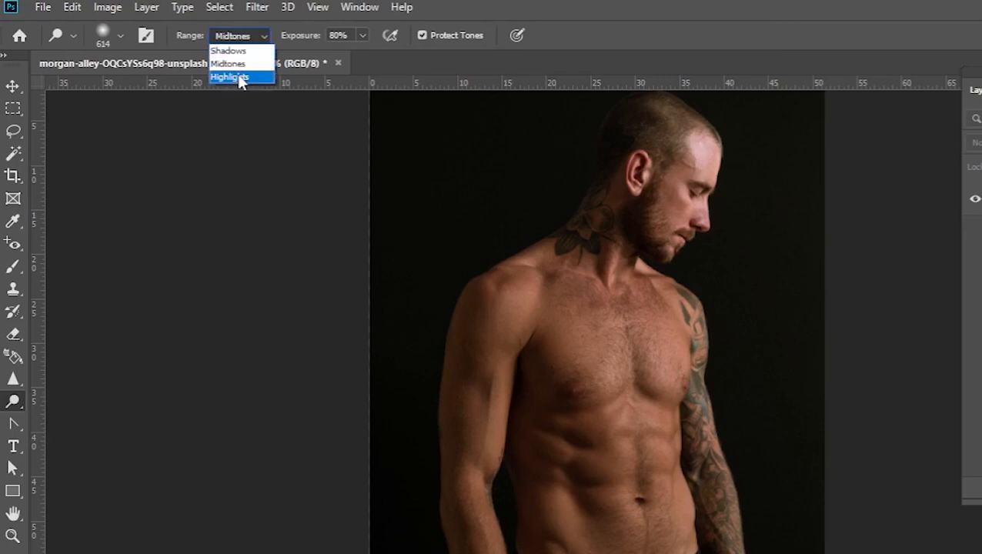
click(241, 50)
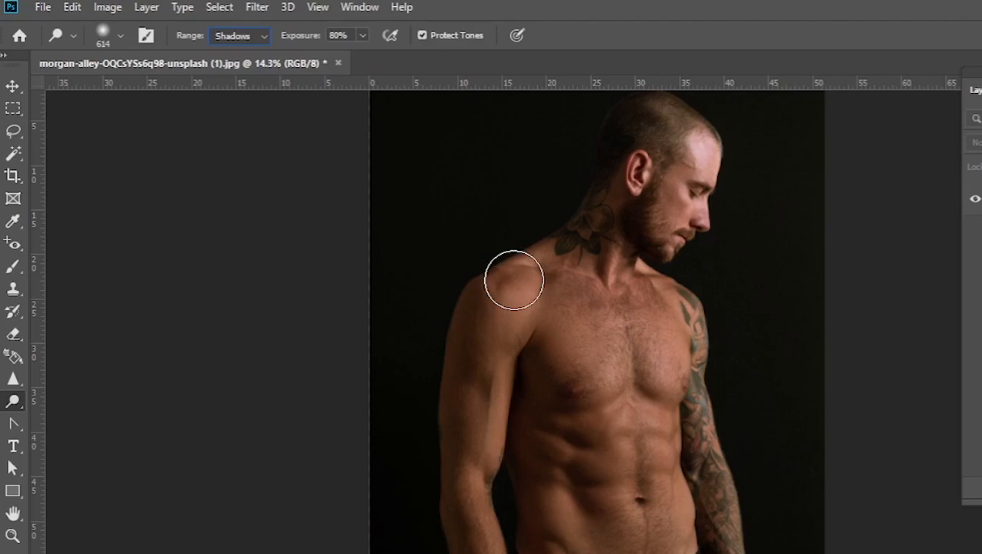
- Try the Dodge tool's exposure at 24% and at 79%
click(362, 35)
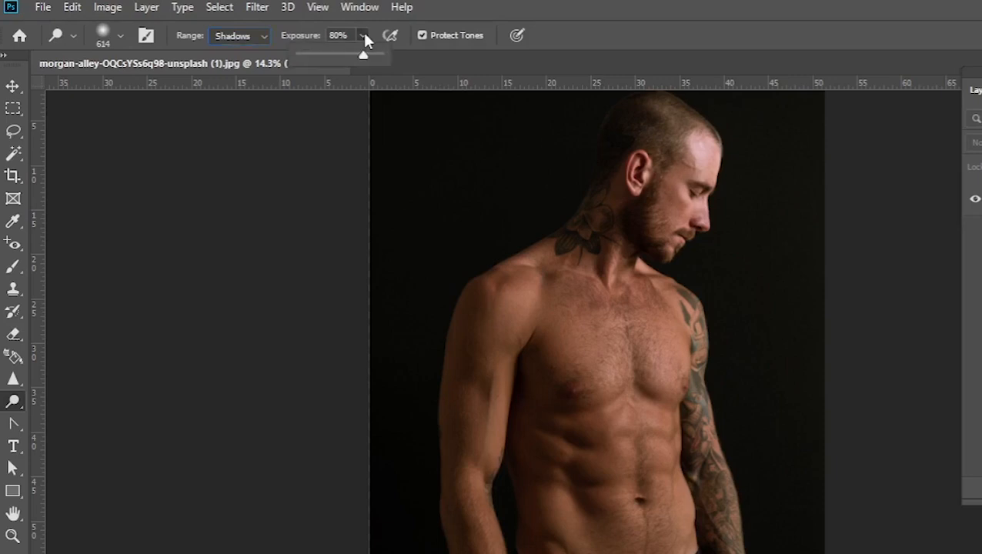
click(320, 57)
click(302, 36)
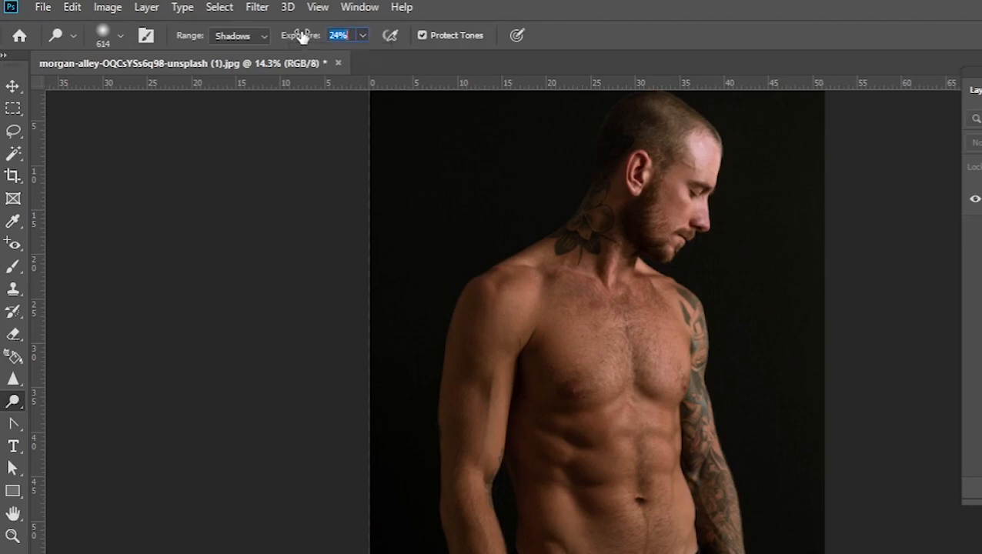
click(361, 36)
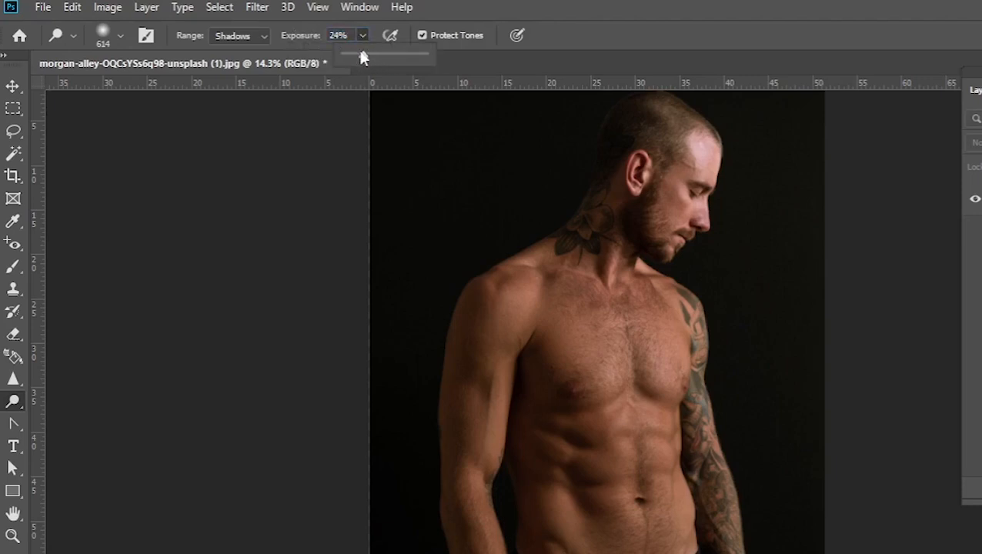
click(408, 55)
- Set the Dodge tool's exposure to 20% and keep its range on Shadows
click(300, 38)
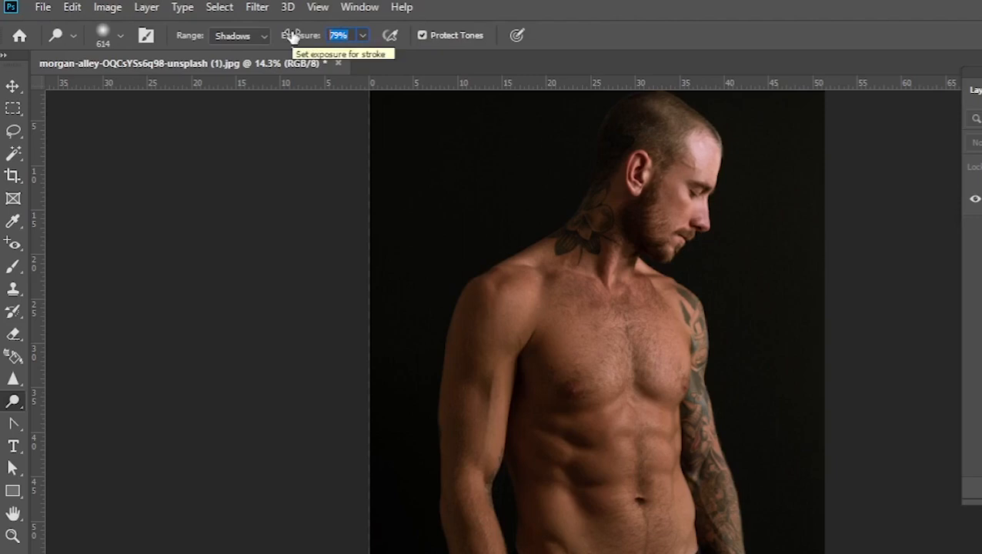
text(20)
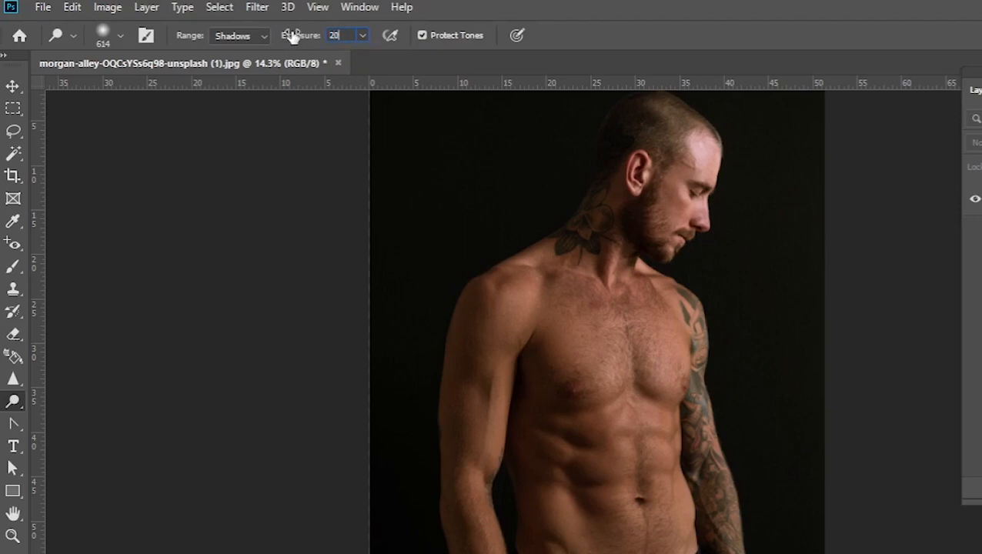
click(264, 36)
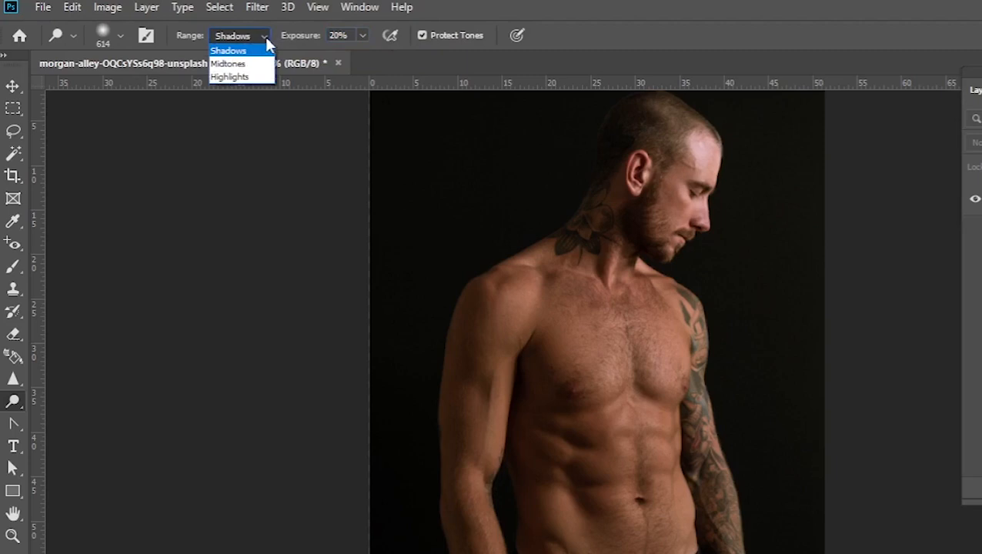
click(239, 47)
click(258, 37)
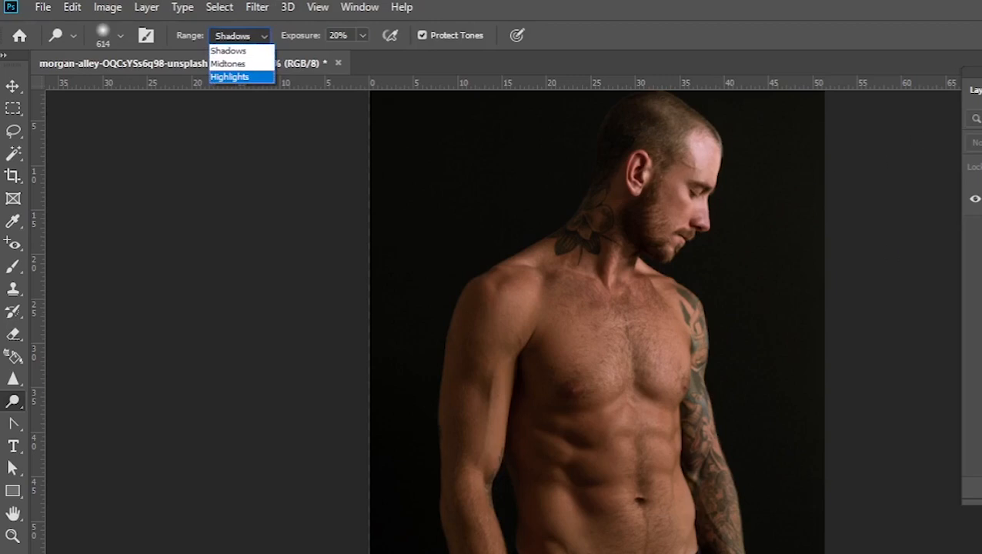
key(Escape)
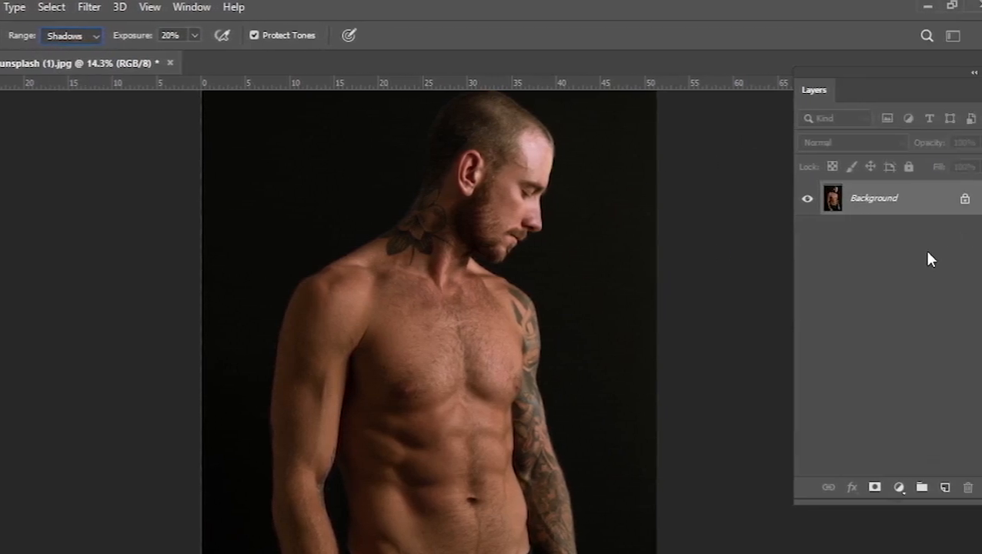
- Duplicate the Background layer and activate the Dodge tool for the copy
drag(908, 199, 944, 486)
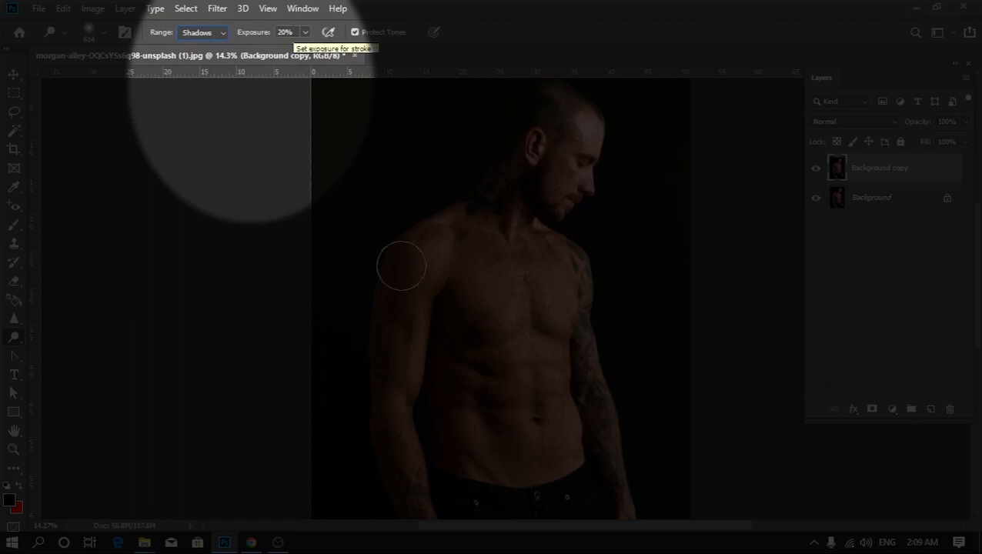
right_click(15, 337)
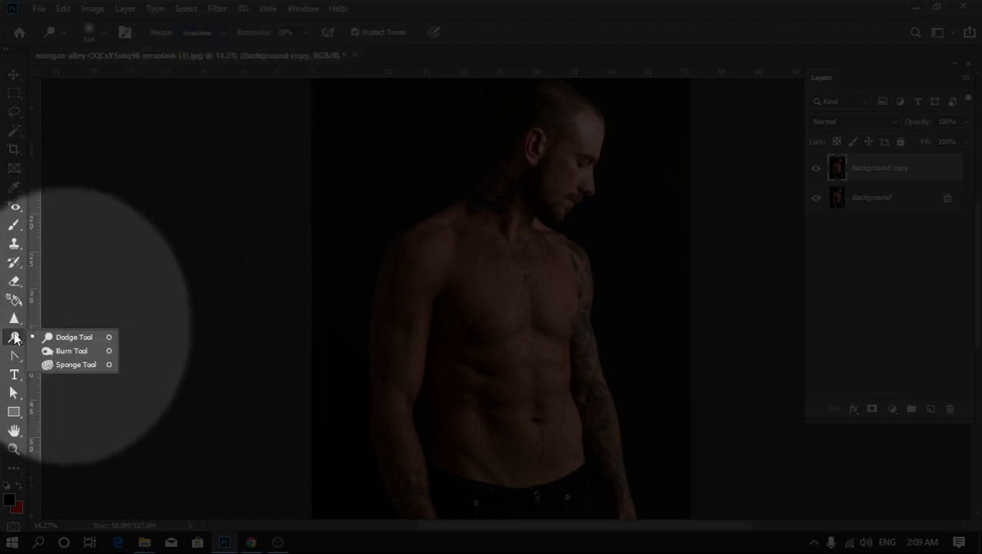
click(67, 337)
- Dodge the shadows over the man's shoulder, upper arm and chest on the Background copy layer
scroll(477, 266, up, 3)
scroll(474, 266, up, 1)
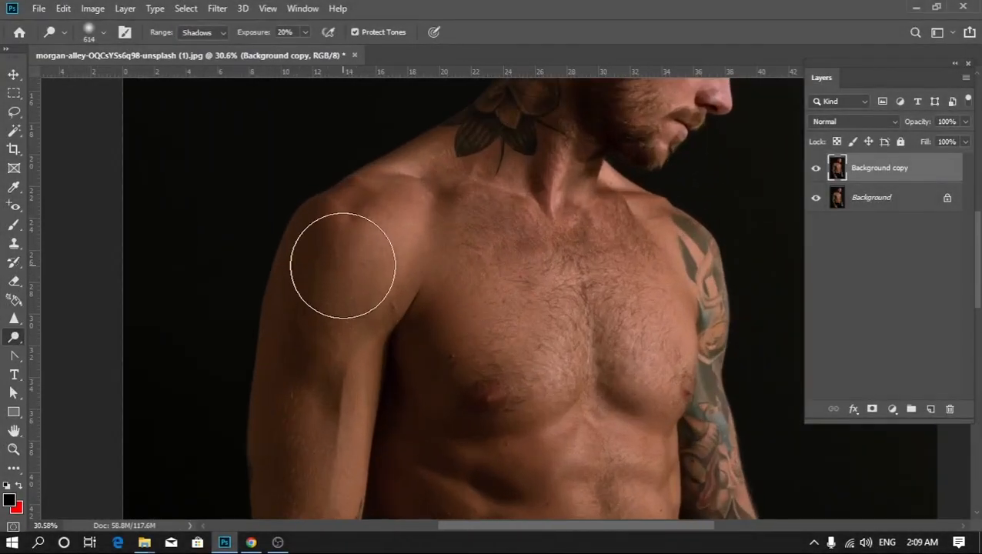
mouse_move(327, 231)
mouse_down()
mouse_move(330, 237)
mouse_move(290, 337)
mouse_move(289, 352)
mouse_move(370, 222)
mouse_move(359, 221)
mouse_move(326, 270)
mouse_move(314, 310)
mouse_move(294, 468)
mouse_move(322, 334)
mouse_move(396, 197)
mouse_move(368, 473)
mouse_move(445, 310)
mouse_move(477, 179)
mouse_move(500, 437)
mouse_move(504, 176)
mouse_move(555, 385)
mouse_up()
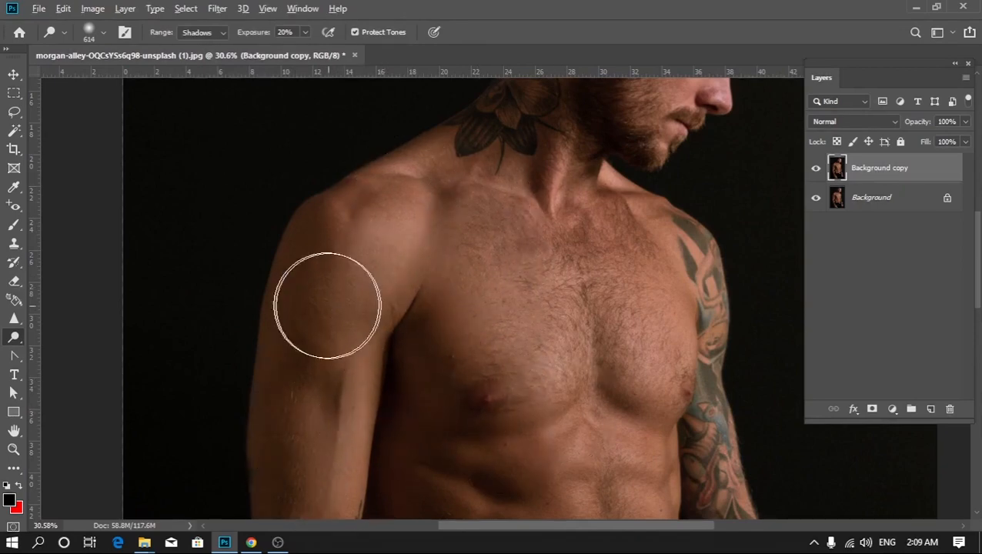
scroll(315, 307, down, 4)
scroll(497, 286, up, 4)
mouse_move(471, 220)
mouse_down()
mouse_move(450, 136)
mouse_move(517, 344)
mouse_move(609, 306)
mouse_up()
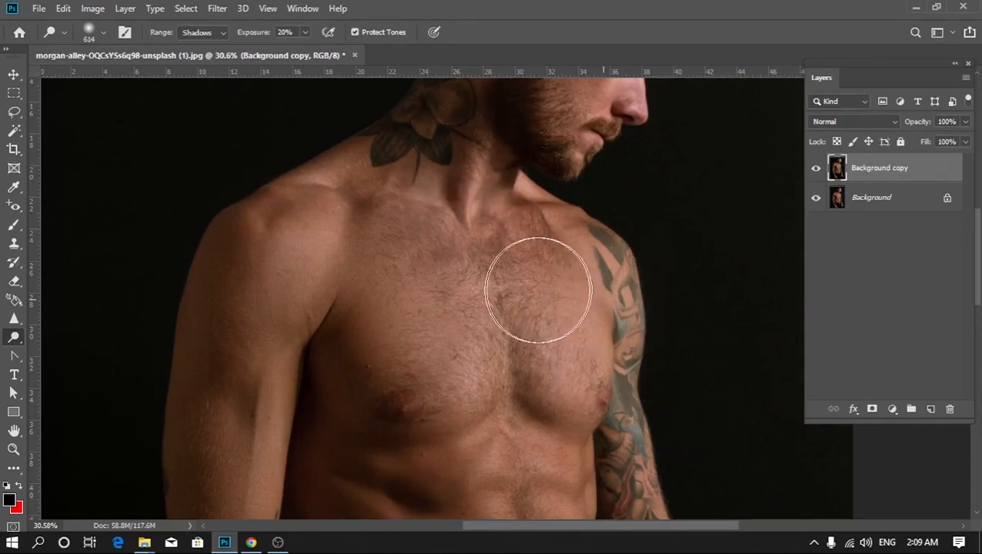
- Continue dodging the shadows along the arm, abdomen and waist on the Background copy layer
drag(423, 429, 422, 201)
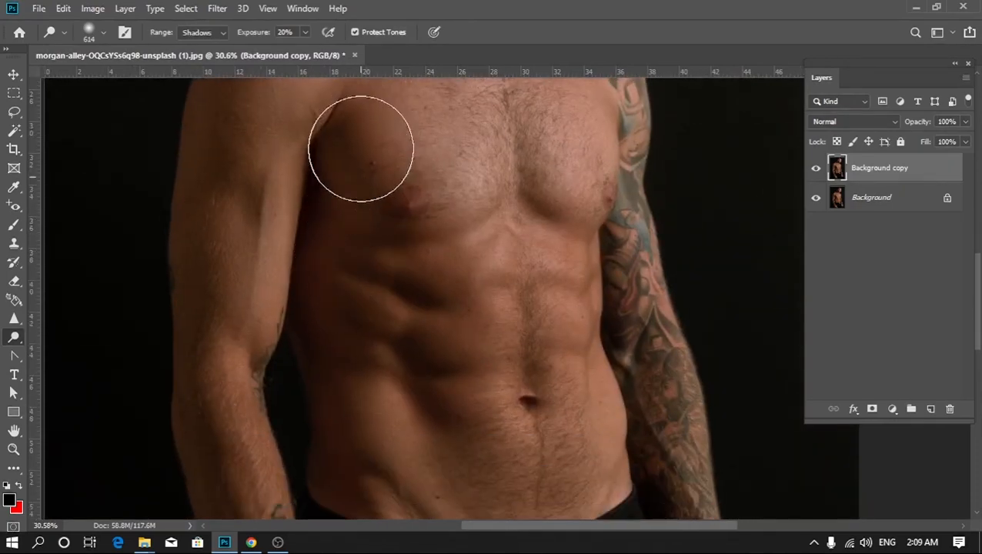
mouse_move(392, 330)
mouse_down()
mouse_move(419, 501)
mouse_move(427, 239)
mouse_up()
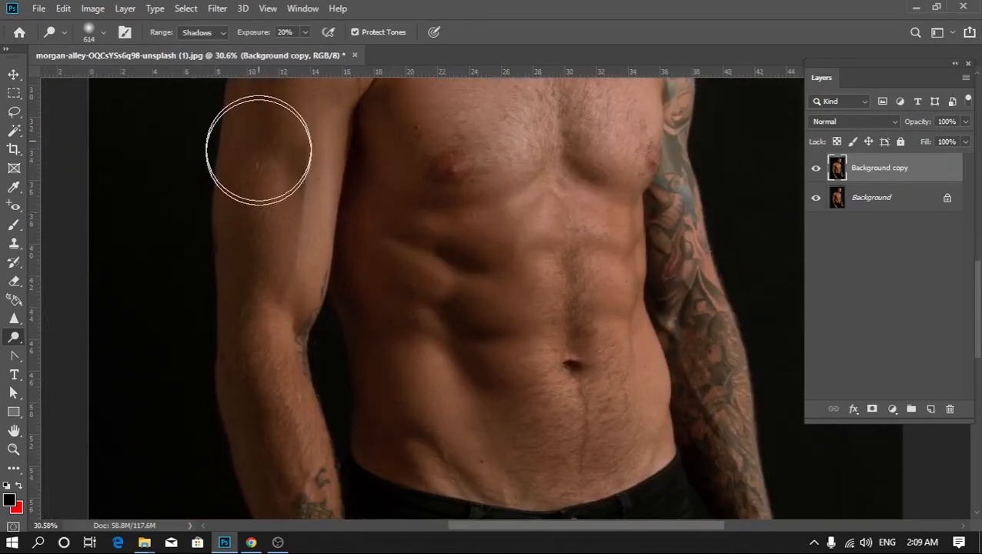
mouse_move(419, 224)
mouse_down()
mouse_move(300, 385)
mouse_move(366, 298)
mouse_move(331, 200)
mouse_up()
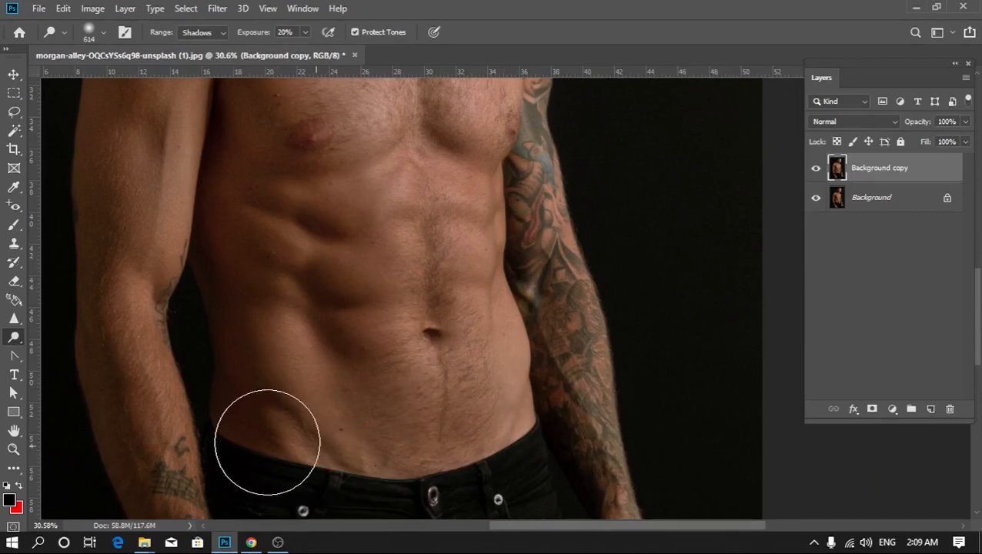
mouse_move(236, 85)
mouse_down()
mouse_move(283, 352)
mouse_move(296, 362)
mouse_up()
mouse_move(417, 242)
mouse_down()
mouse_move(477, 361)
mouse_move(450, 280)
mouse_move(494, 230)
mouse_up()
drag(453, 476, 405, 235)
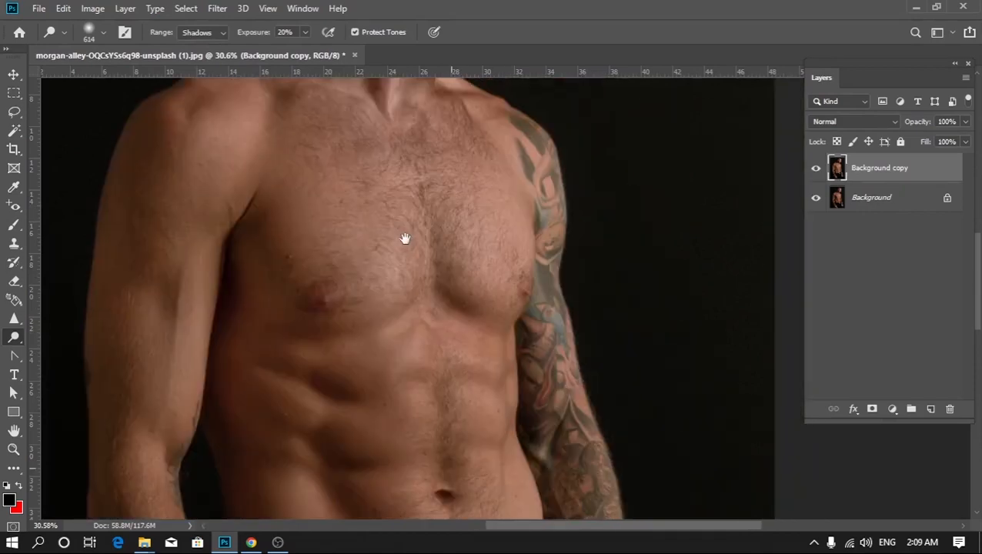
scroll(449, 351, down, 3)
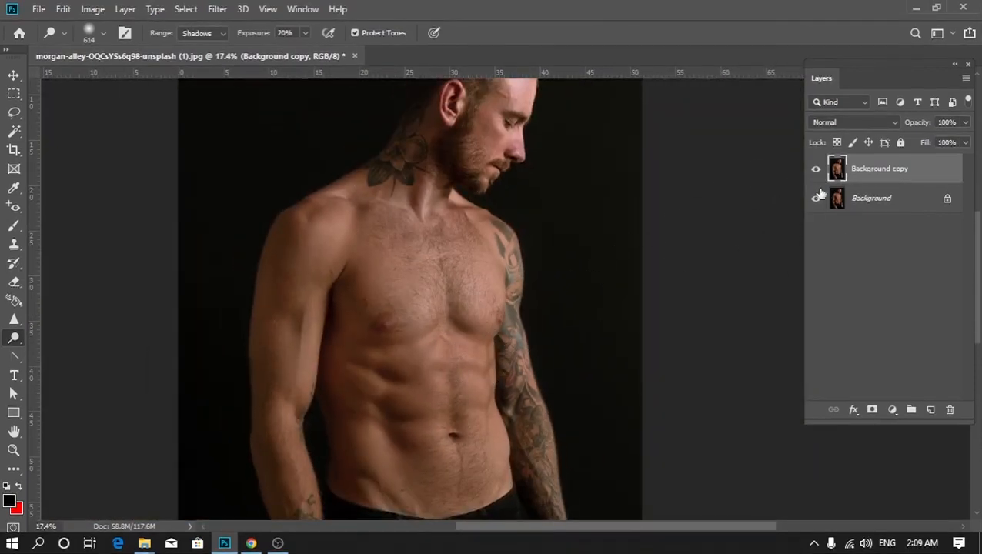
- With Background copy hidden, dodge the arm and torso on a new duplicate of the Background layer using the Midtones range
drag(866, 204, 935, 410)
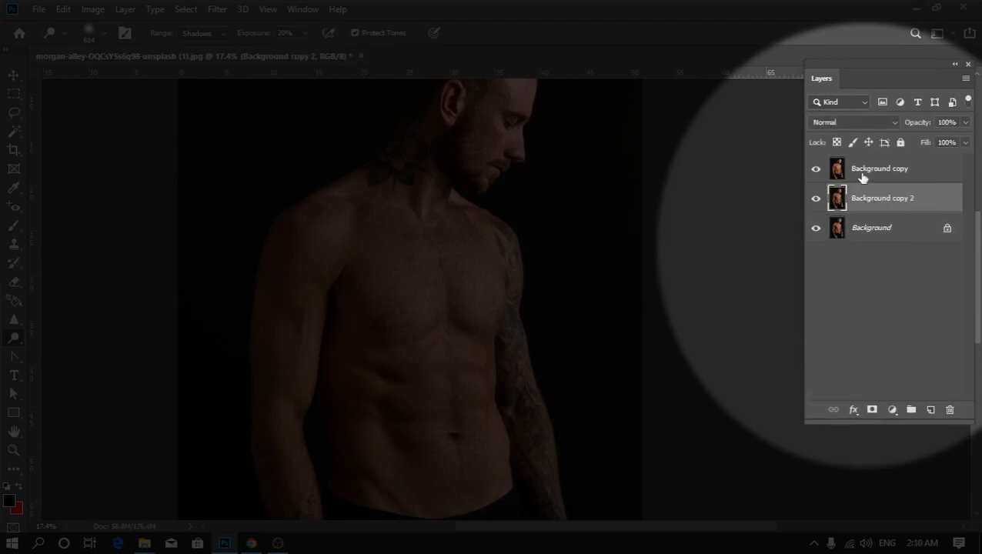
click(816, 170)
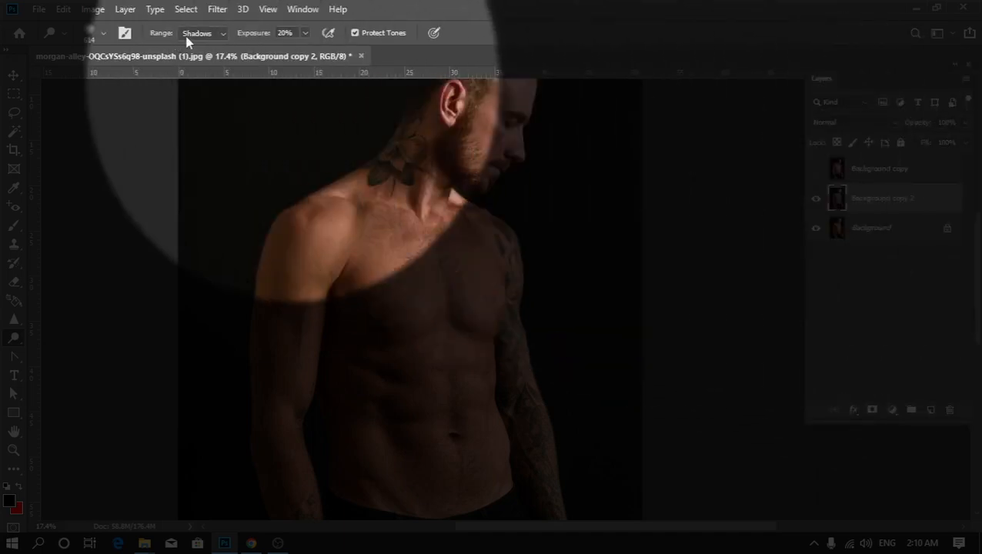
click(199, 33)
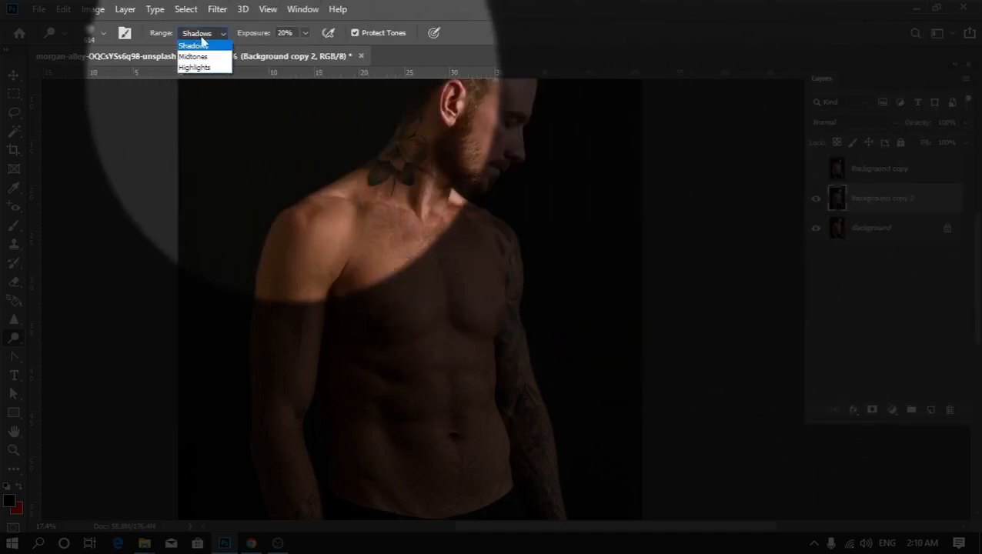
click(202, 58)
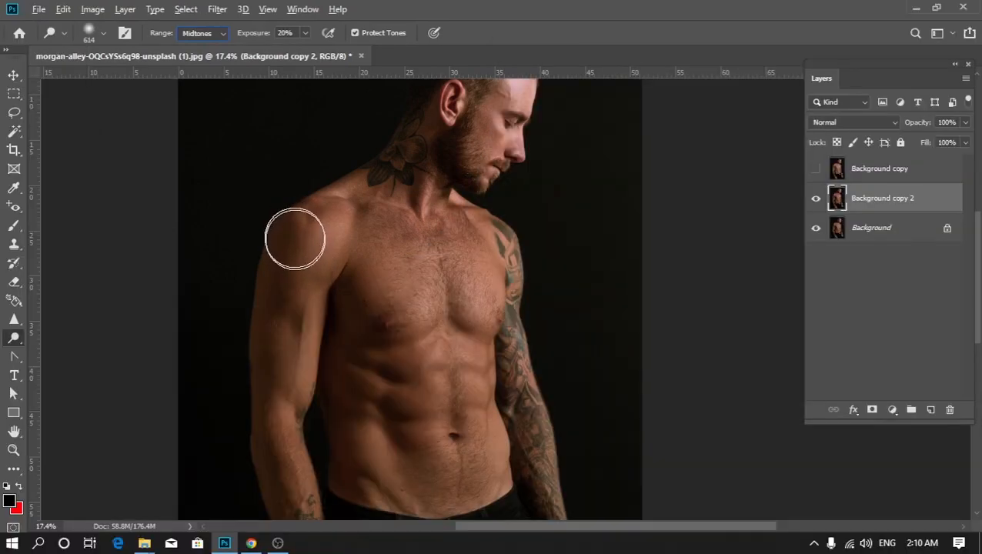
mouse_move(276, 300)
mouse_down()
mouse_move(264, 433)
mouse_move(278, 517)
mouse_move(279, 446)
mouse_move(317, 225)
mouse_move(308, 489)
mouse_move(350, 194)
mouse_move(362, 474)
mouse_move(376, 508)
mouse_move(375, 248)
mouse_move(393, 297)
mouse_move(412, 495)
mouse_move(422, 404)
mouse_move(390, 202)
mouse_move(450, 401)
mouse_move(463, 504)
mouse_move(464, 214)
mouse_move(544, 490)
mouse_move(496, 225)
mouse_move(470, 244)
mouse_move(450, 487)
mouse_move(353, 291)
mouse_move(280, 371)
mouse_move(295, 504)
mouse_move(329, 229)
mouse_move(422, 155)
mouse_move(442, 205)
mouse_move(445, 192)
mouse_move(306, 86)
mouse_move(427, 156)
mouse_up()
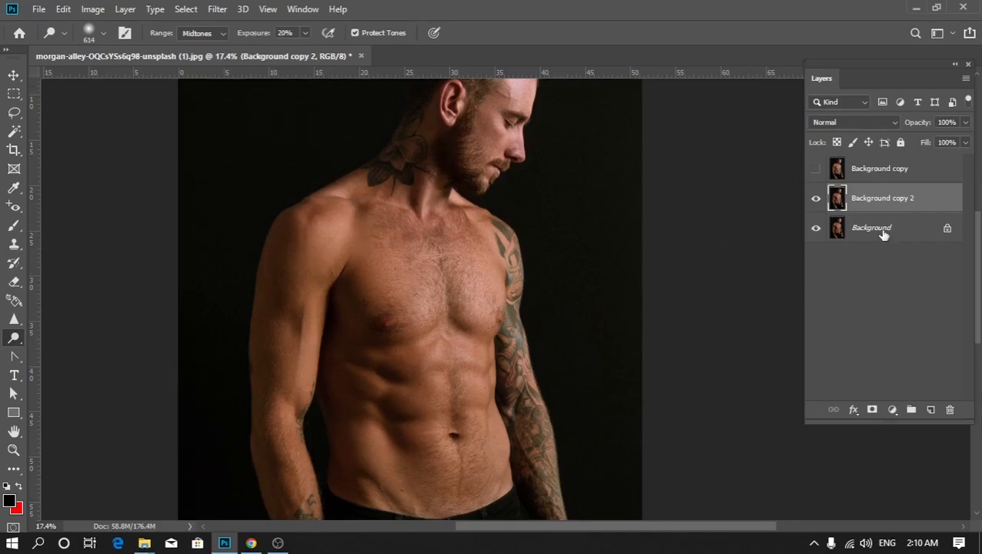
- With Background copy 2 hidden, dodge the arm, abdomen and chest on another duplicate of the Background layer using the Highlights range
drag(885, 230, 928, 410)
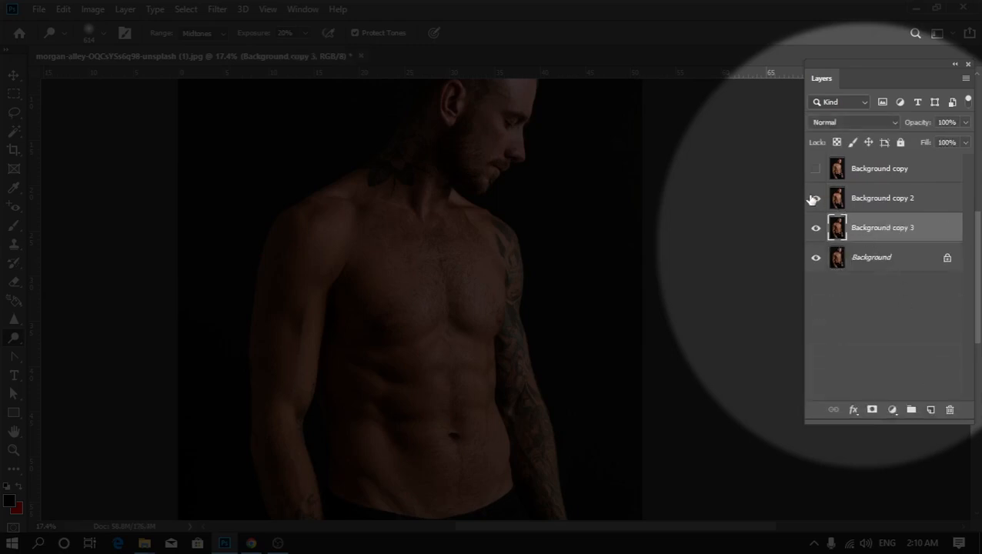
click(198, 33)
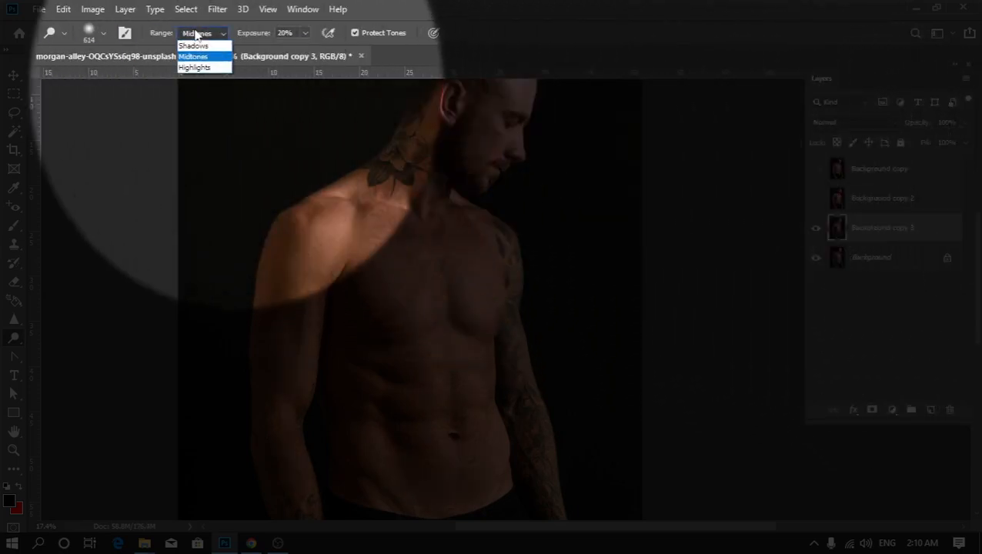
click(196, 67)
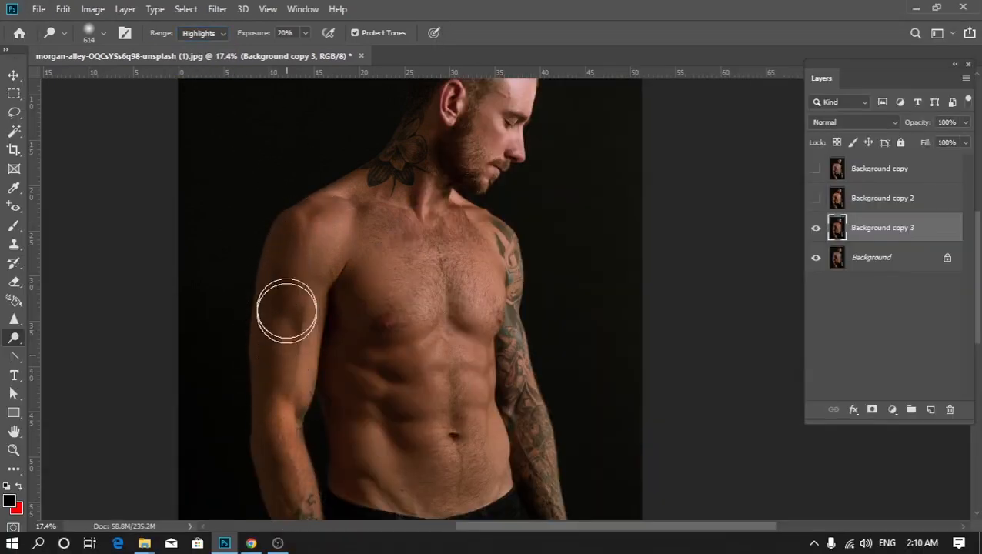
mouse_move(375, 499)
mouse_down()
mouse_move(405, 303)
mouse_move(467, 411)
mouse_move(467, 278)
mouse_up()
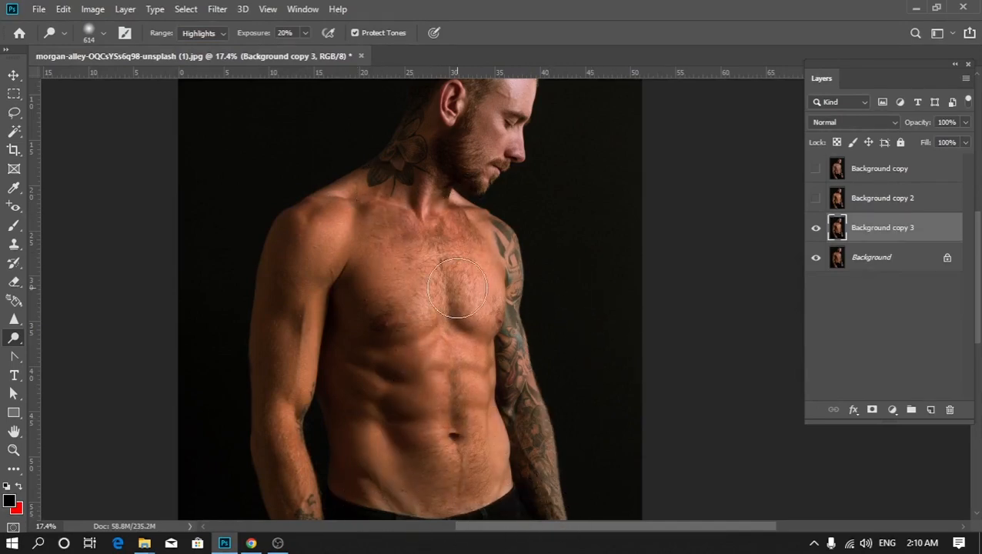
scroll(450, 268, up, 1)
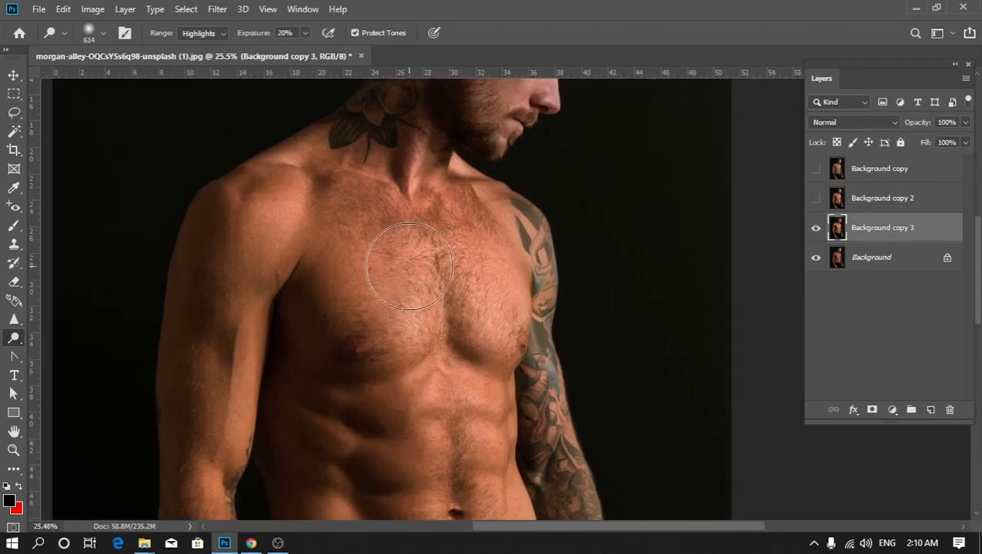
scroll(415, 270, down, 3)
scroll(439, 278, up, 2)
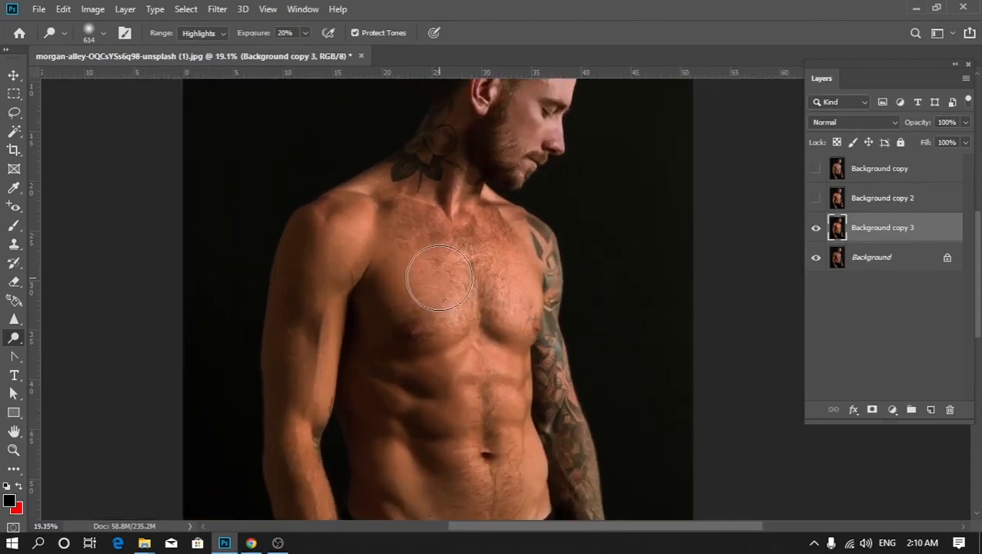
scroll(440, 278, up, 2)
scroll(442, 271, up, 1)
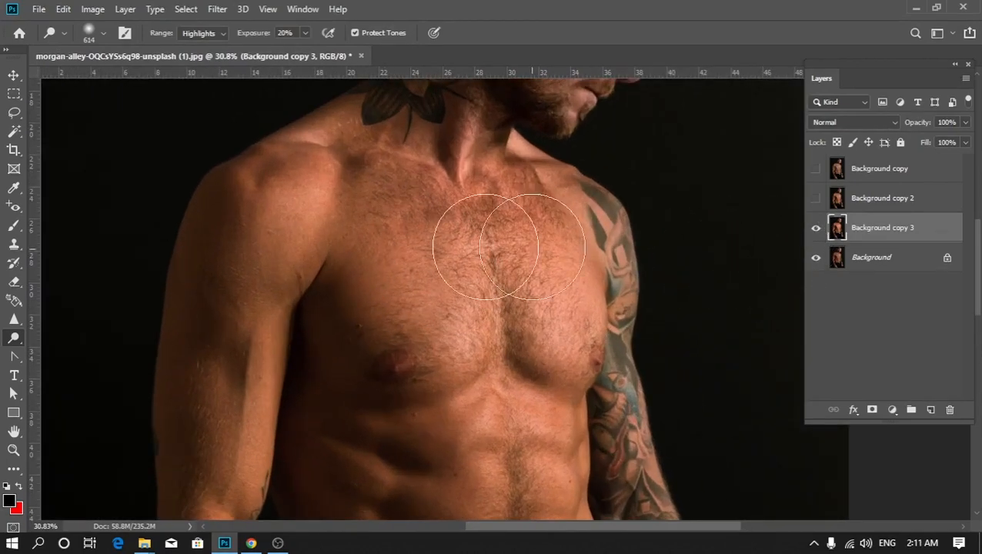
- Turn Background copy 2 and Background copy back on, and examine the shadows result on the torso at several magnifications
click(815, 200)
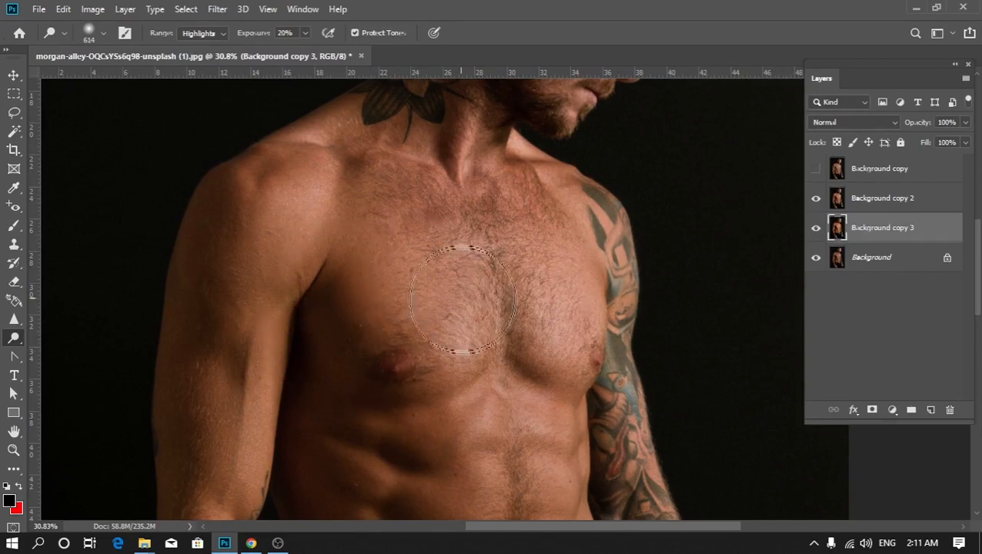
click(816, 169)
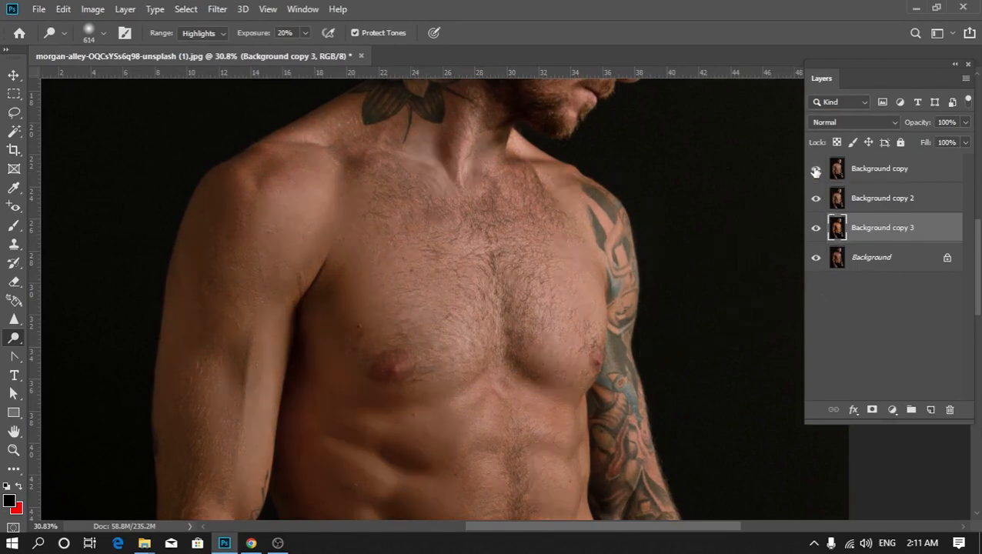
scroll(317, 241, down, 3)
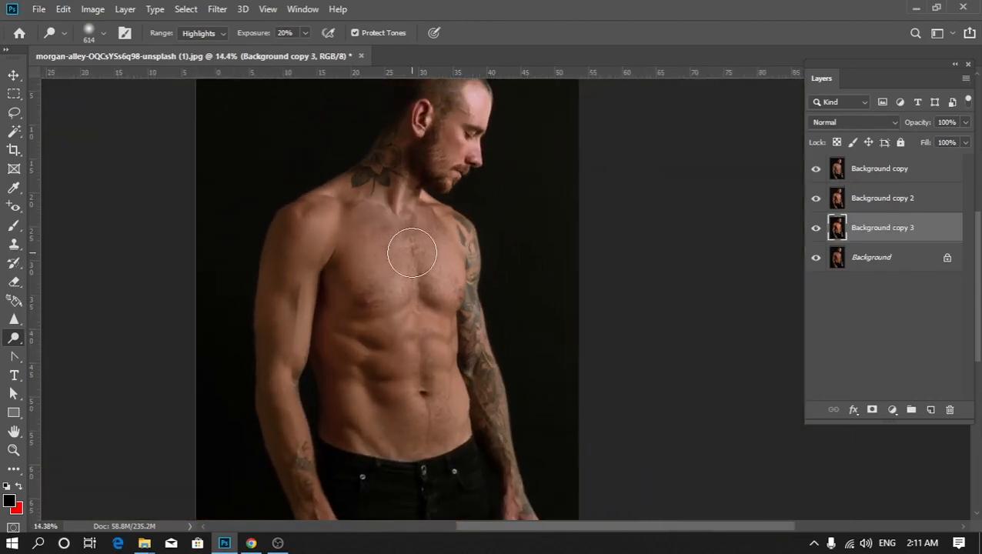
scroll(337, 281, up, 5)
scroll(336, 280, down, 3)
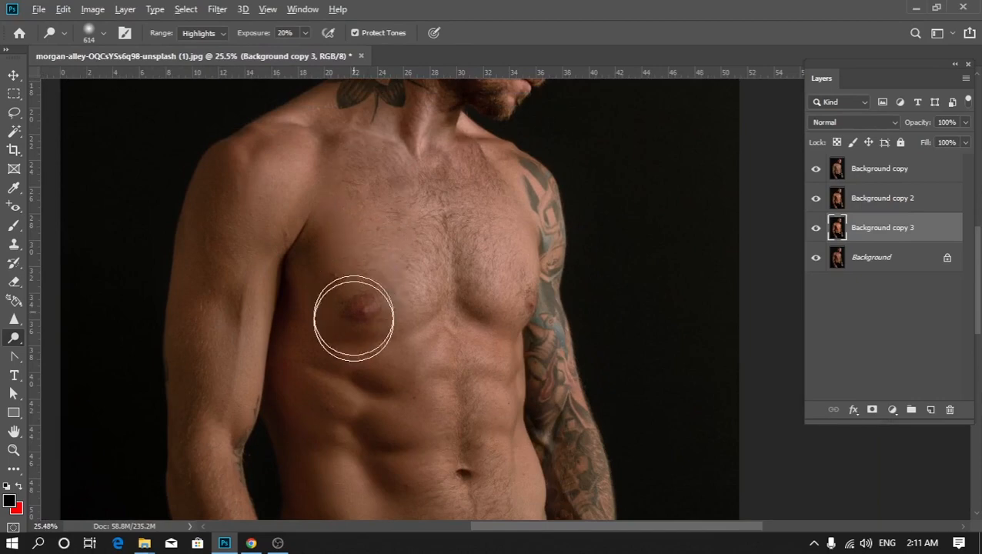
scroll(361, 308, down, 2)
scroll(407, 316, up, 2)
scroll(429, 348, down, 1)
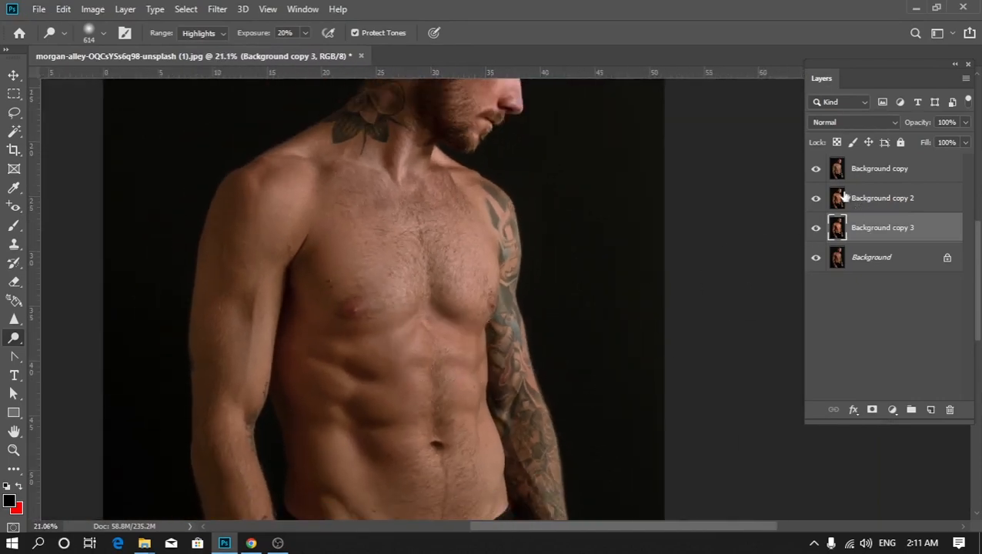
- Toggle Background copy off and on to compare its dodged shadows with the layer beneath, examining the chest up close
click(815, 169)
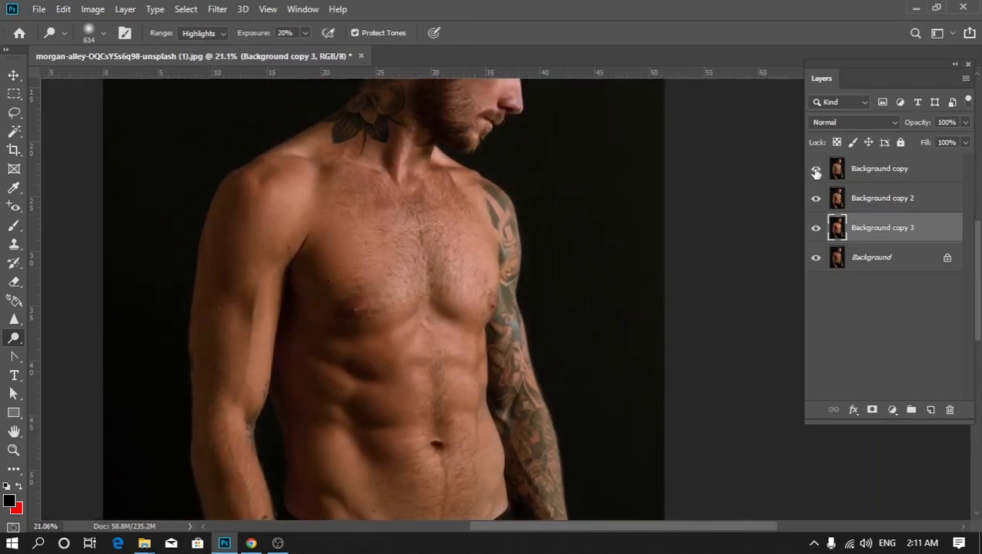
click(815, 170)
scroll(328, 268, up, 3)
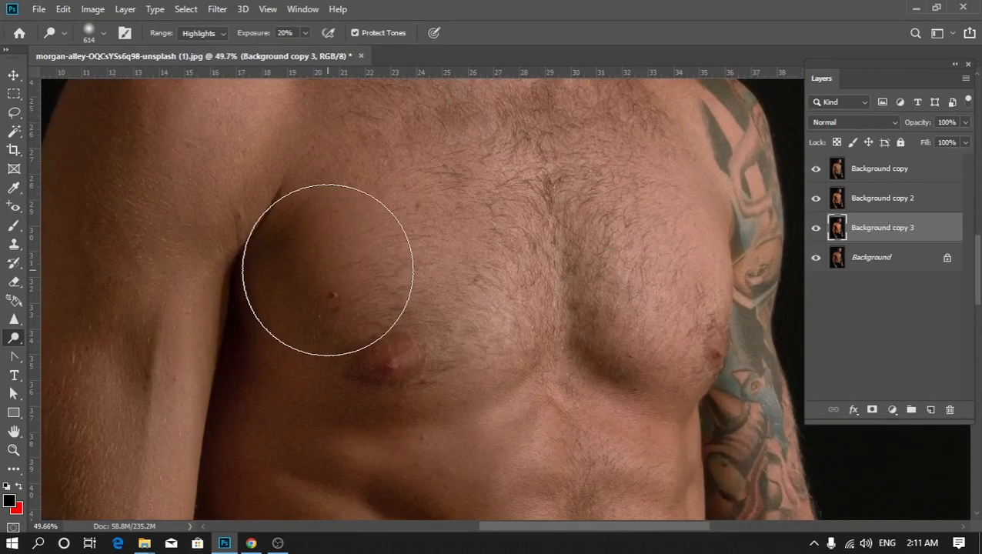
scroll(327, 269, down, 2)
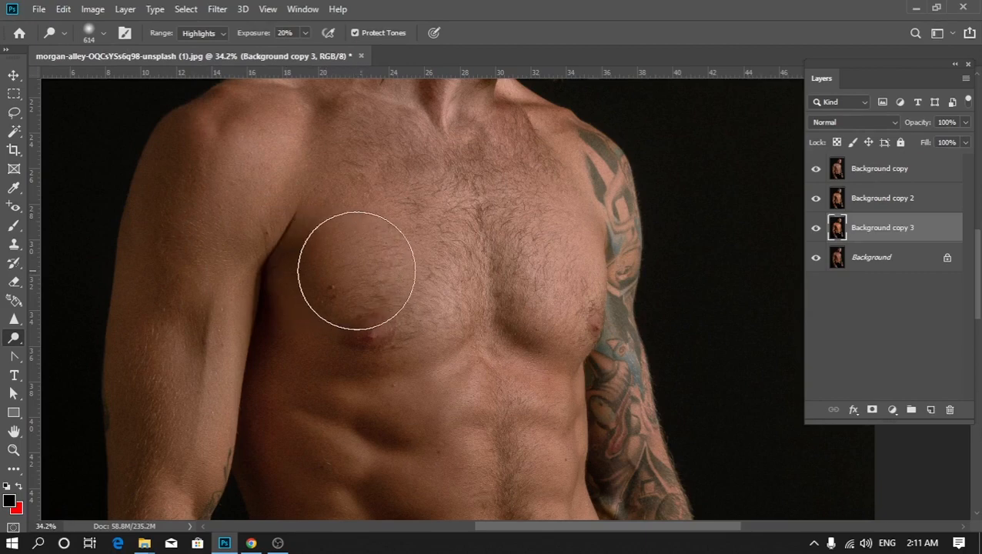
scroll(361, 269, down, 3)
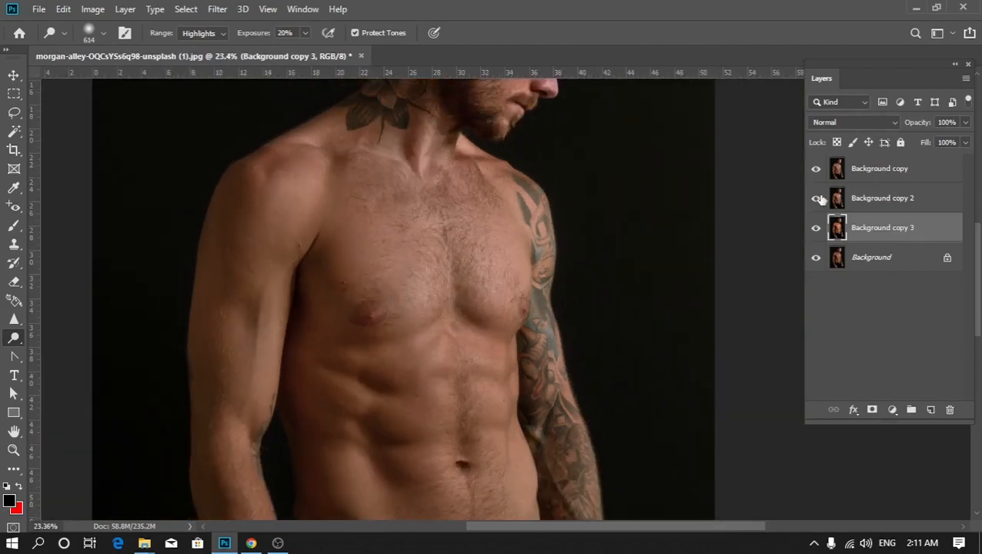
- Select Background copy 2 with Background copy hidden, and examine the midtones result on the chest and arm
click(867, 199)
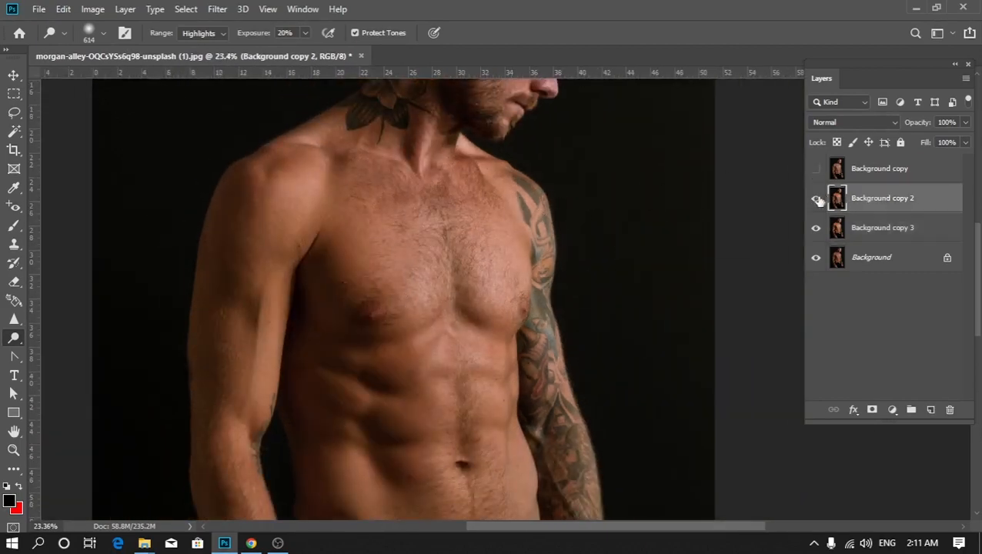
scroll(355, 313, up, 1)
scroll(354, 314, up, 1)
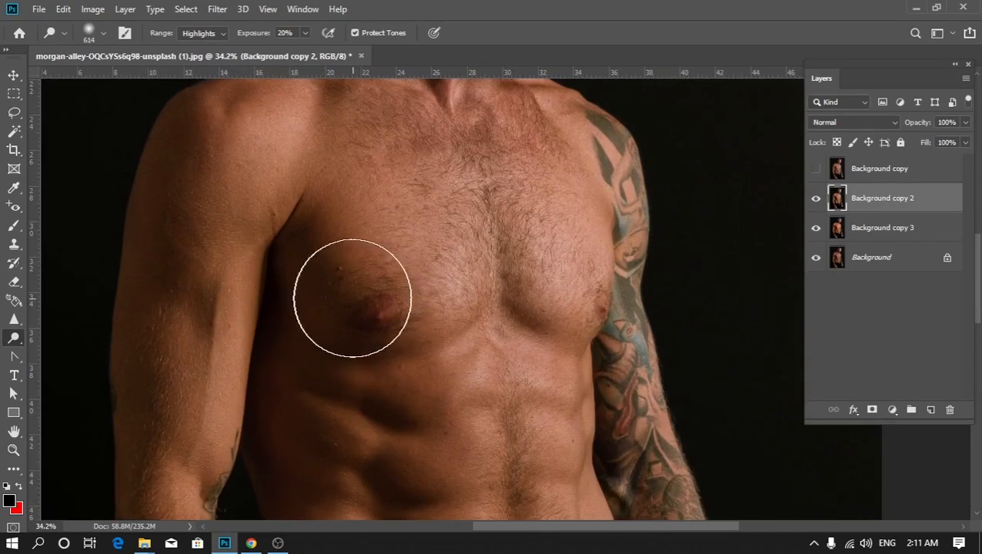
scroll(353, 297, down, 3)
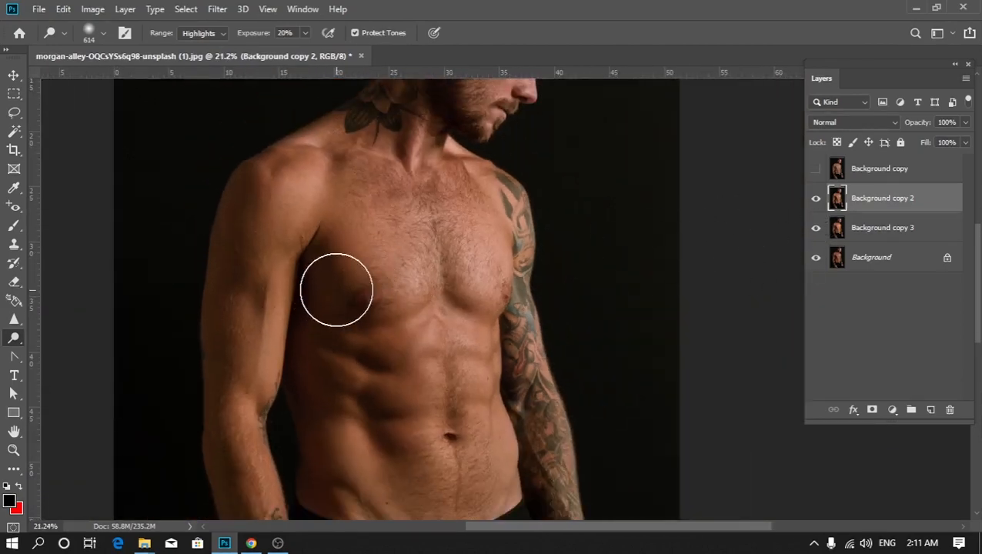
scroll(352, 296, up, 1)
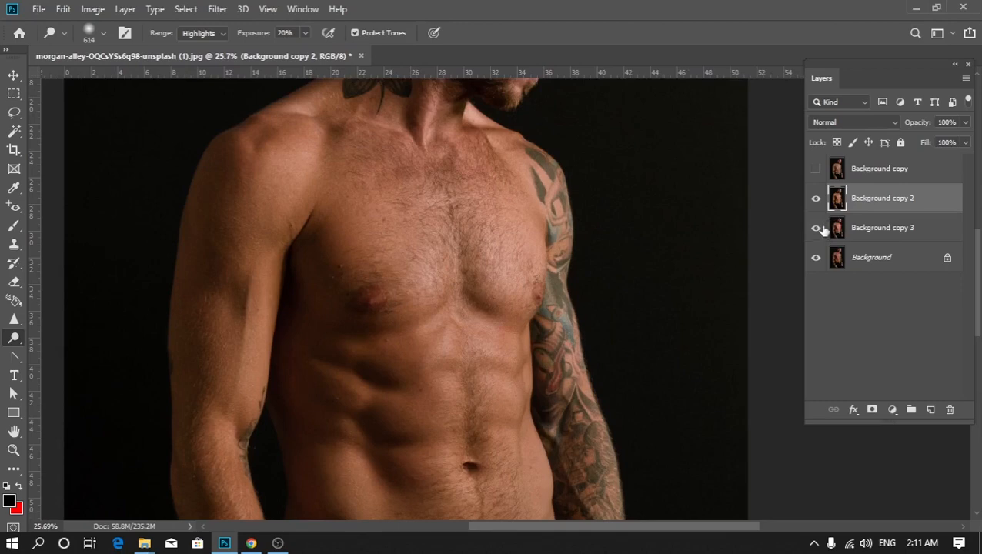
- Select Background copy 3, hide Background copy 2, and examine the highlights result on the chest and shoulders
click(860, 233)
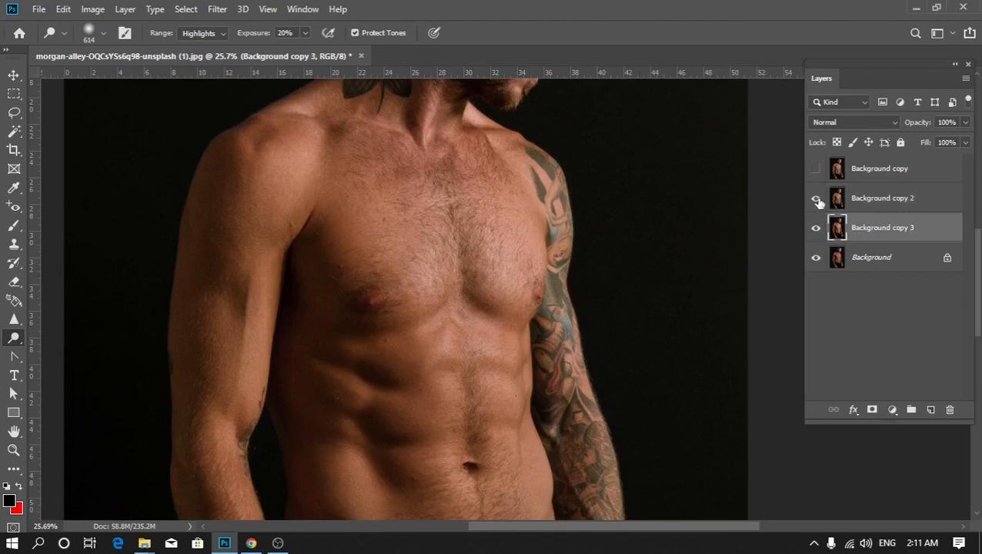
click(815, 198)
scroll(372, 246, up, 3)
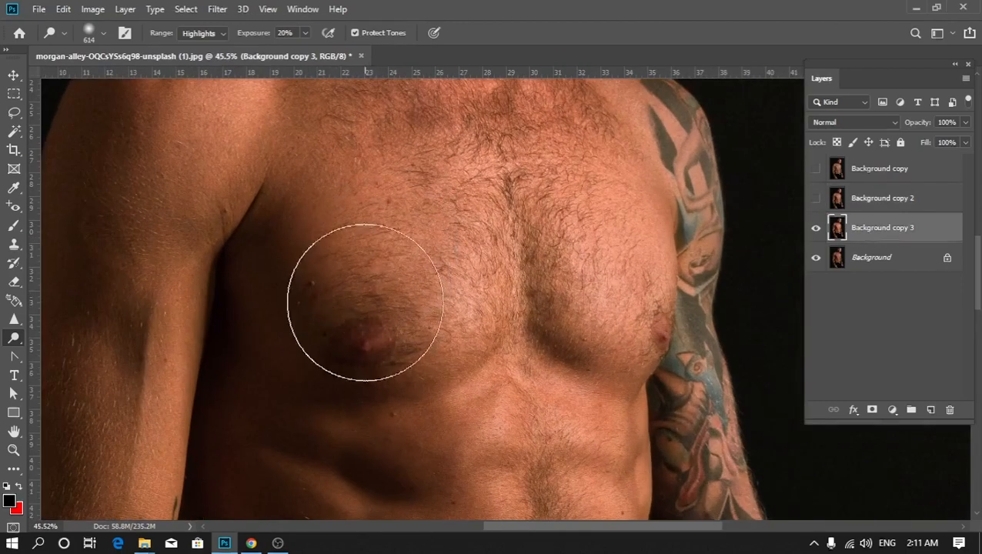
scroll(335, 339, down, 2)
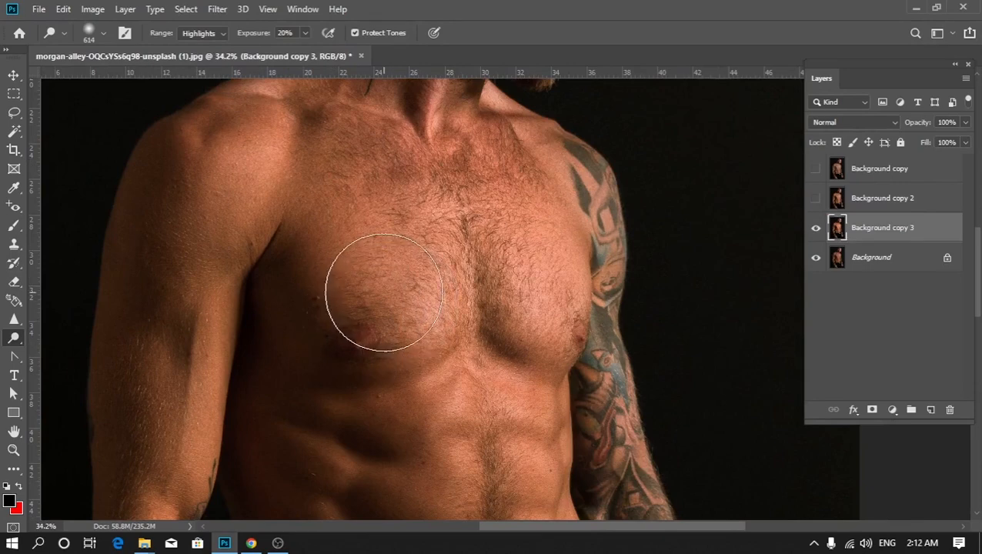
scroll(385, 315, down, 1)
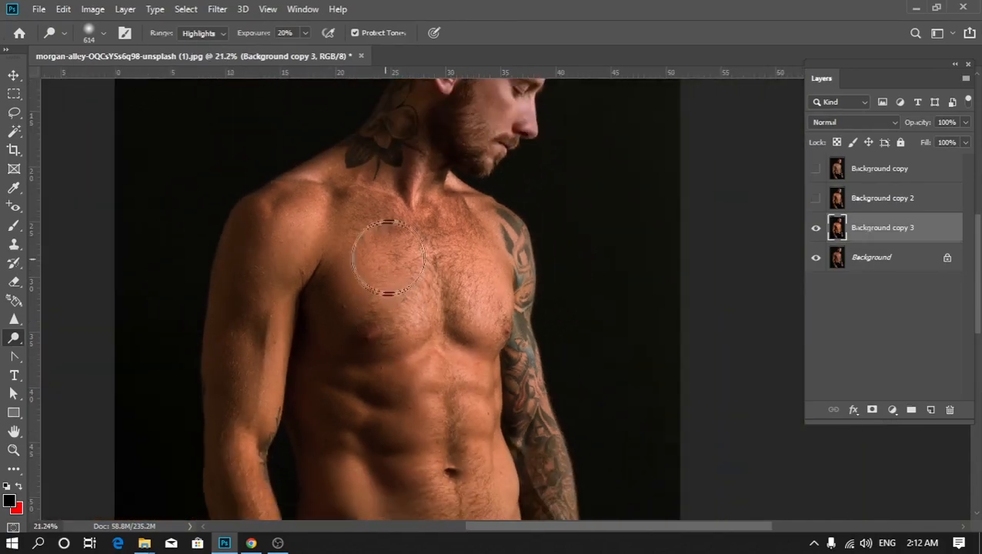
scroll(395, 212, up, 1)
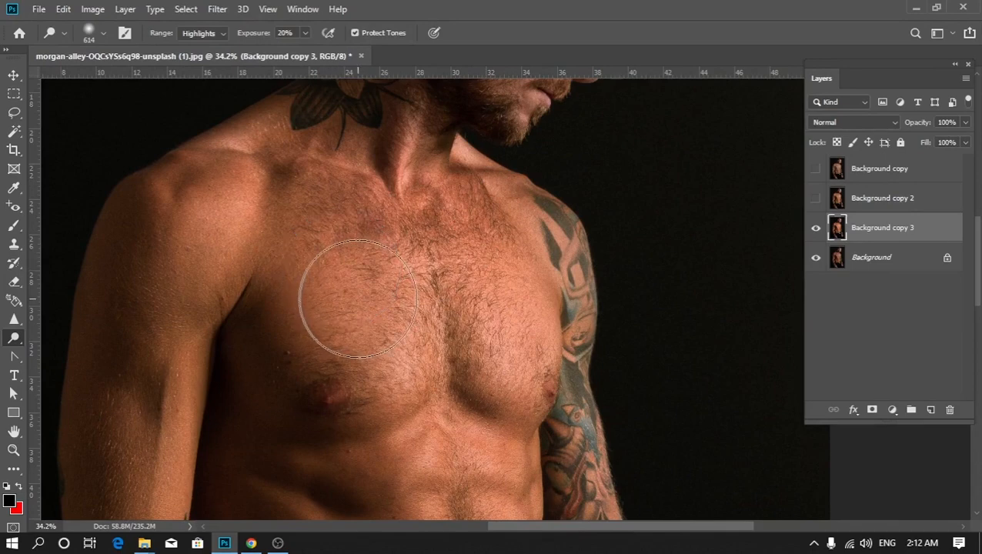
- Hide Background copy 3 and toggle Background copy on and off to compare the dodged shadows with the original
click(816, 229)
scroll(408, 293, down, 2)
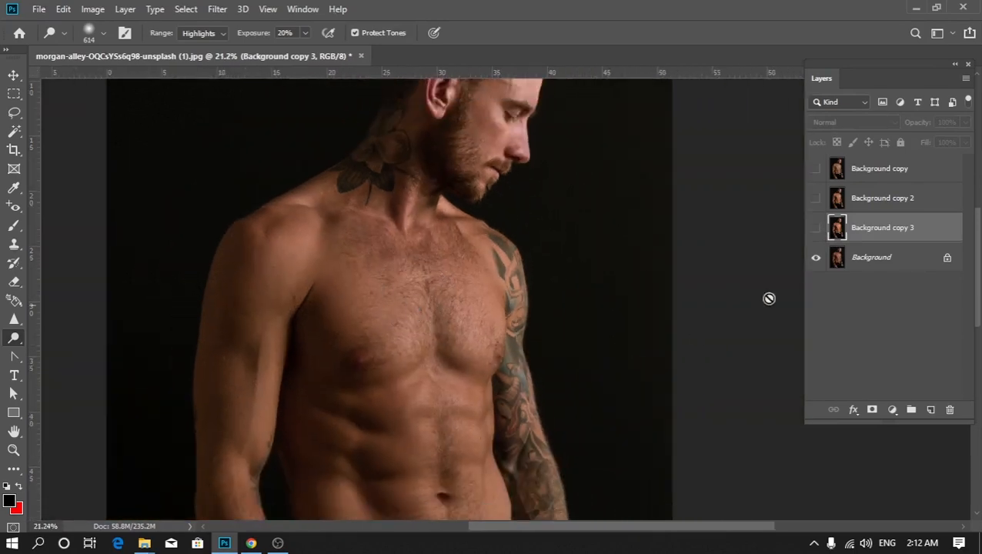
click(815, 170)
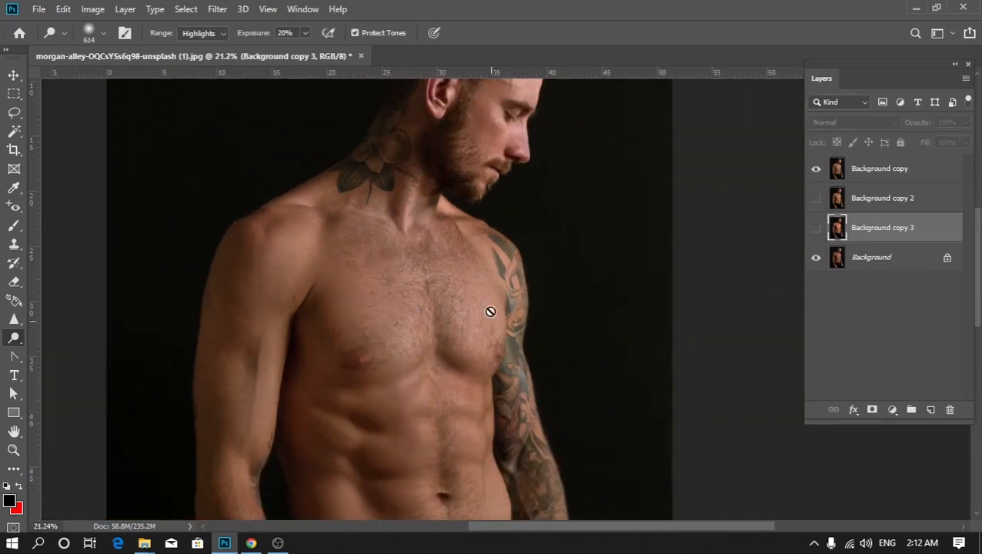
click(817, 170)
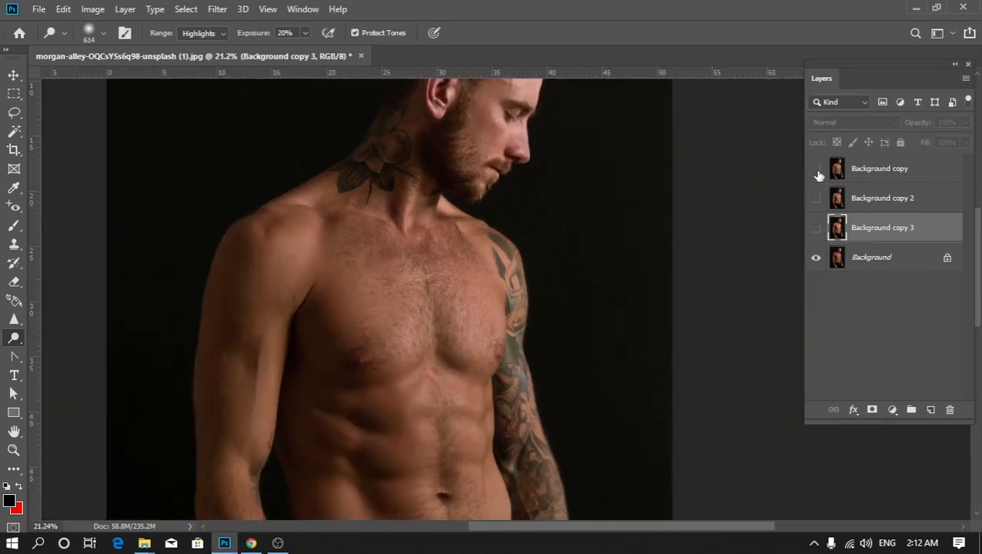
click(816, 170)
click(816, 170)
- Toggle Background copy 2 and Background copy 3 in turn to compare the midtones and highlights results with the original
click(814, 199)
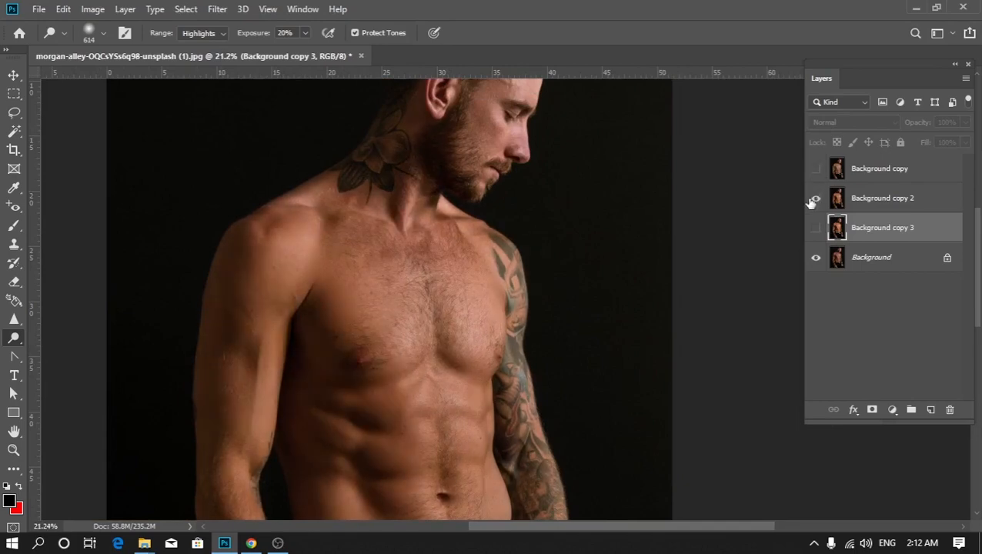
click(815, 199)
click(813, 200)
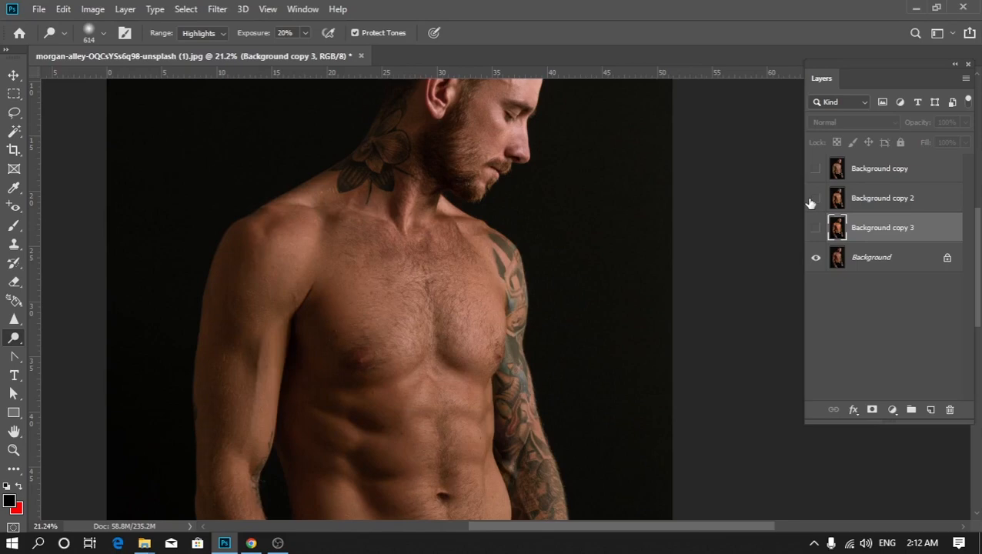
click(816, 229)
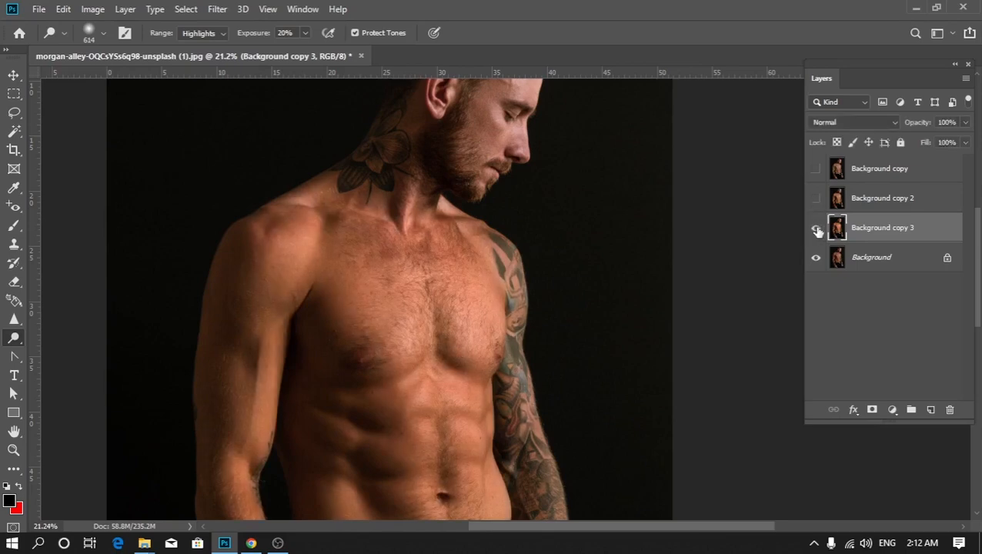
click(816, 229)
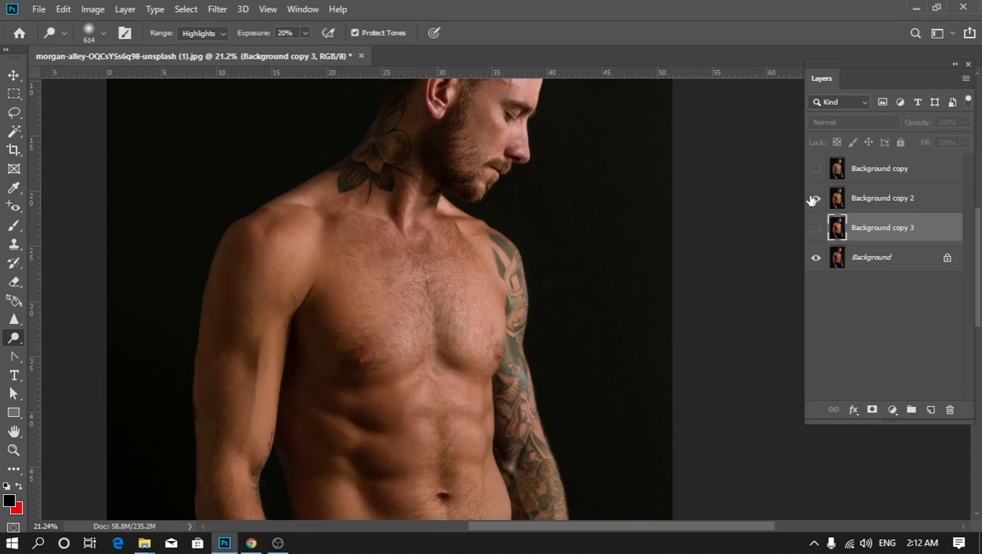
- Briefly show Background copy over Background copy 2 for comparison, hide it again, and select Background copy 2
click(815, 169)
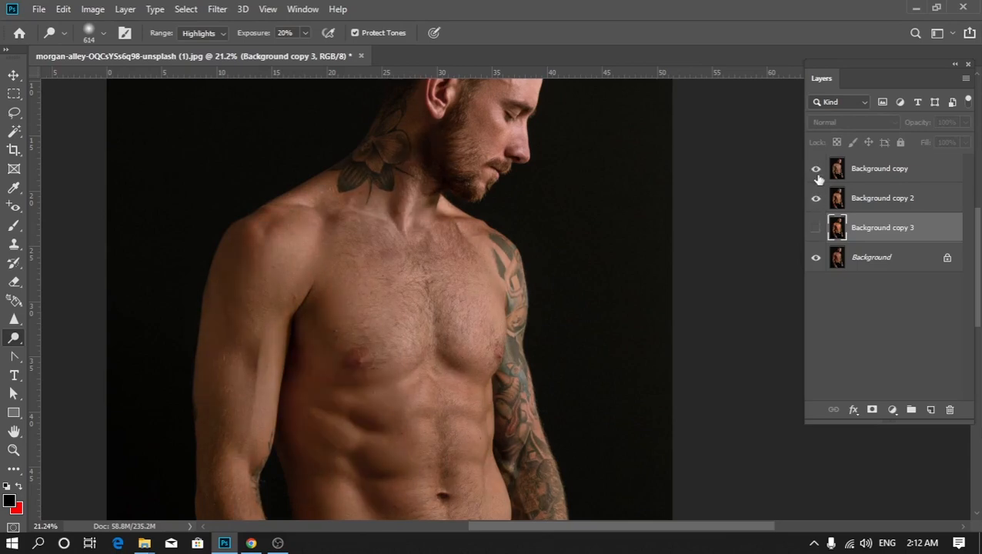
click(815, 169)
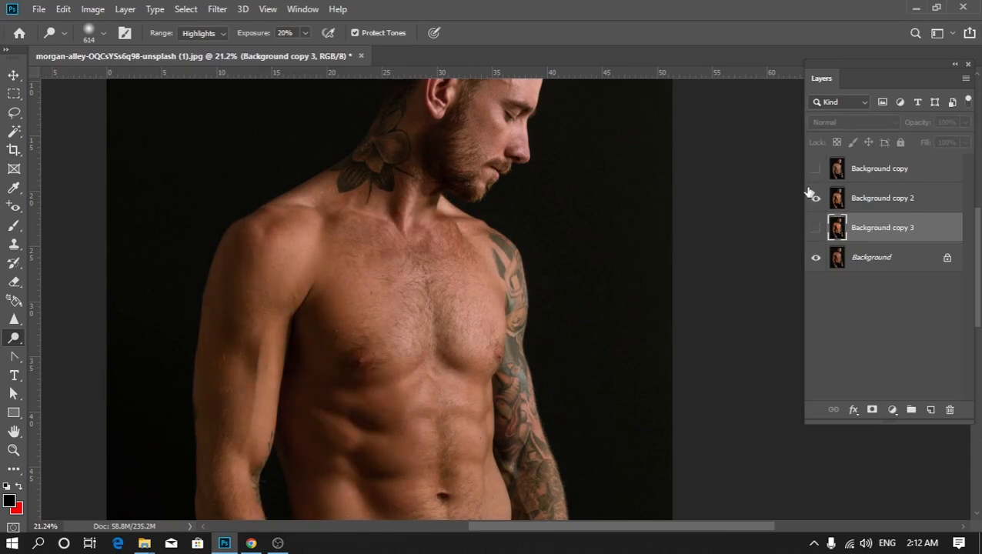
click(881, 199)
- Examine the midtones result on Background copy 2 around the shoulder, upper arm and chest at different magnifications
scroll(329, 317, down, 1)
scroll(393, 306, up, 3)
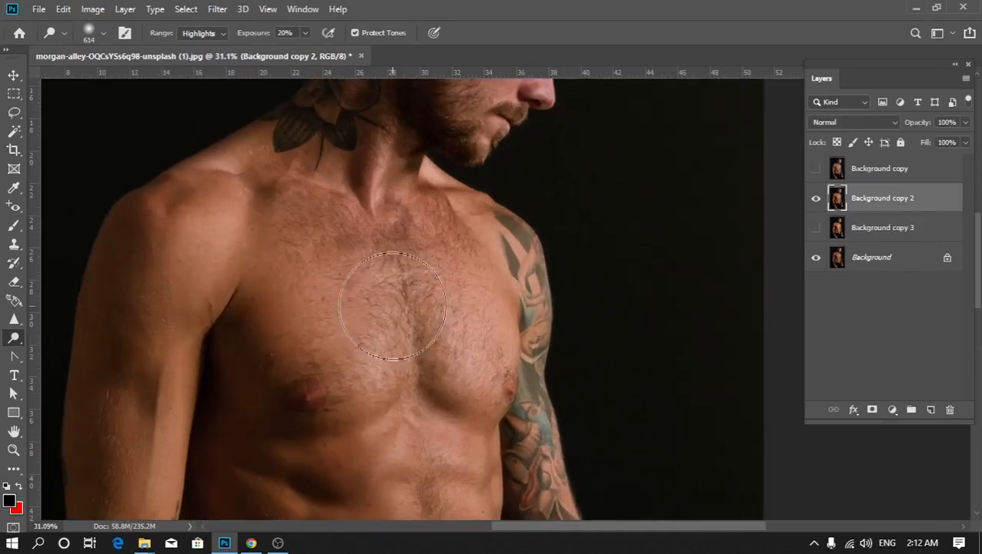
scroll(392, 305, down, 2)
scroll(462, 308, down, 1)
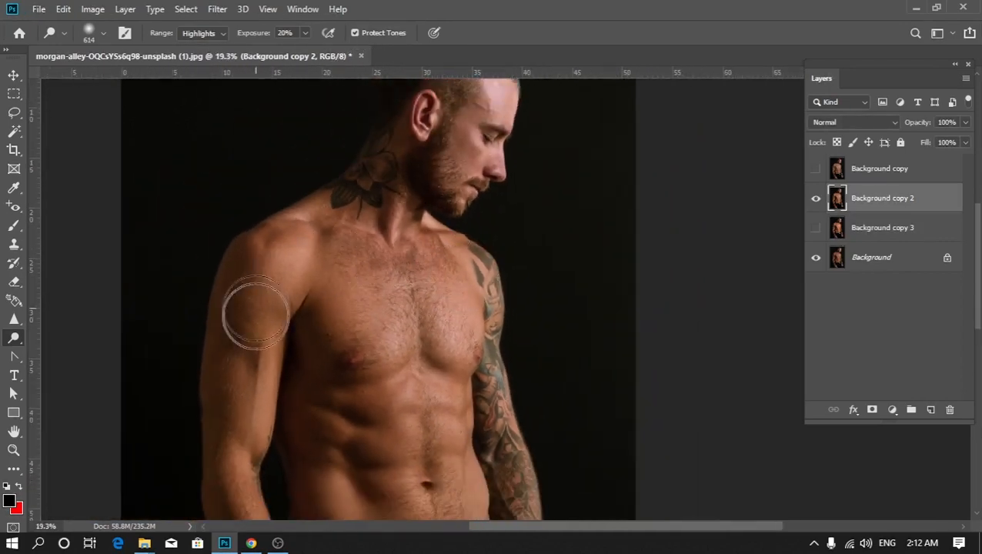
scroll(260, 346, up, 1)
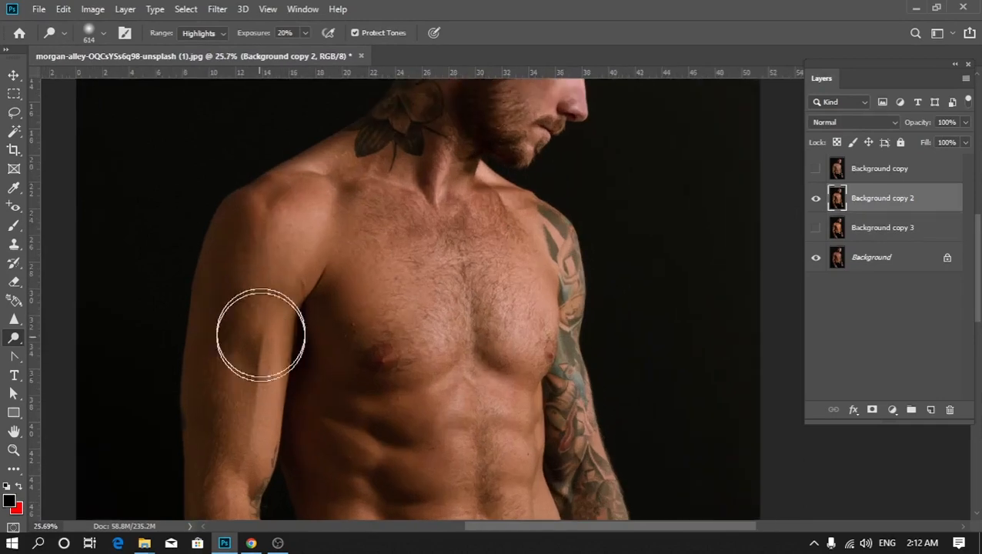
scroll(265, 311, up, 1)
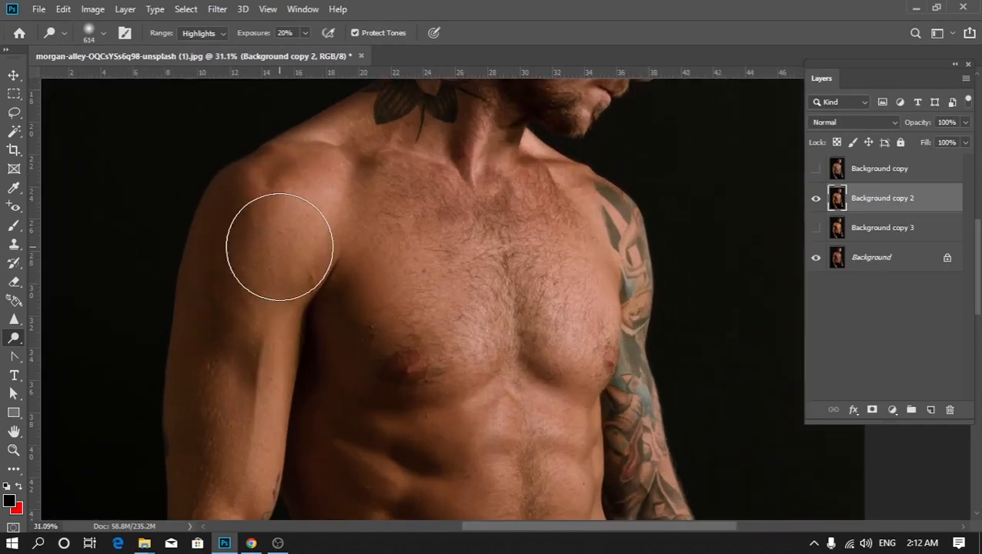
scroll(318, 248, down, 2)
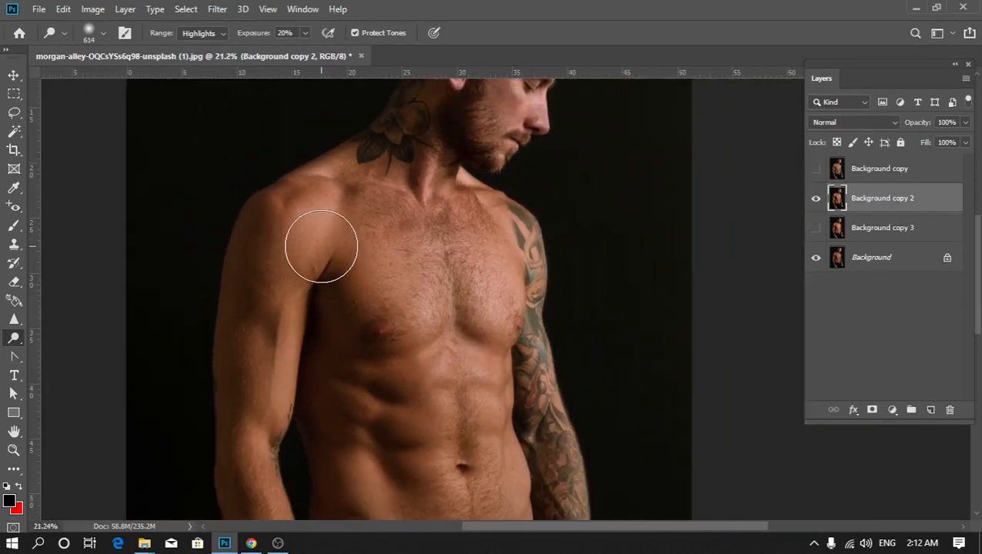
drag(313, 246, 283, 245)
scroll(279, 246, up, 2)
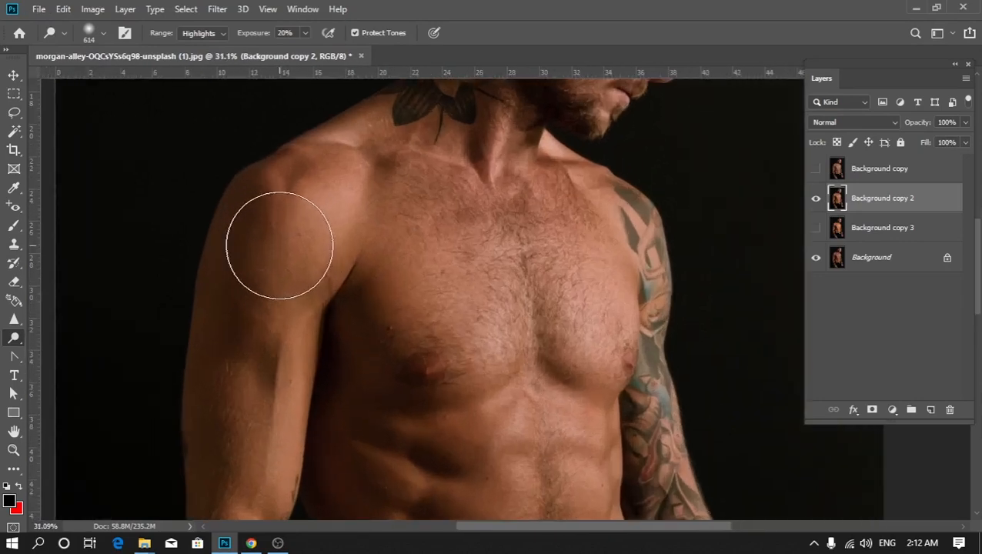
scroll(308, 243, up, 2)
scroll(346, 240, down, 1)
scroll(359, 236, down, 2)
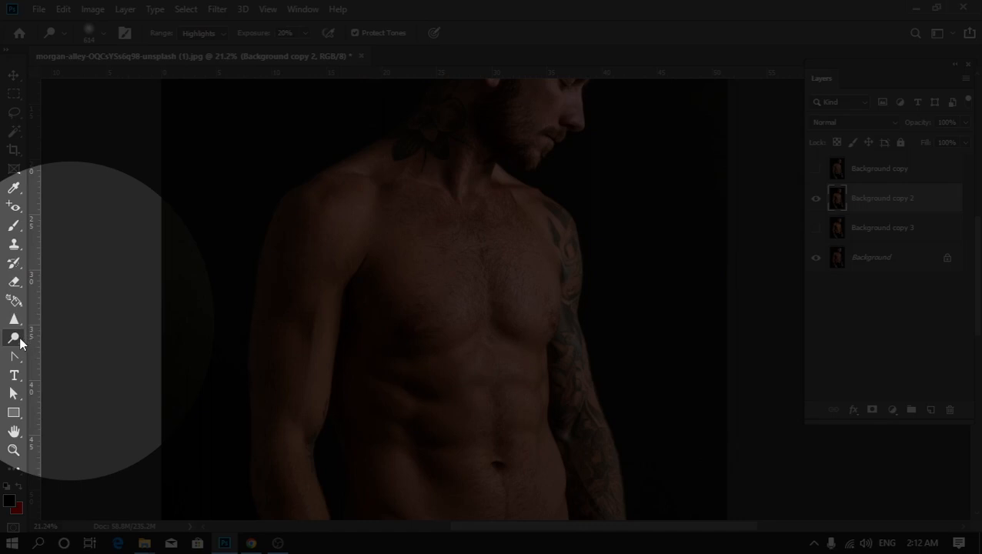
- Burn the shoulder and upper arm on Background copy 2 using the Burn tool's Highlights range at 100% exposure
right_click(20, 342)
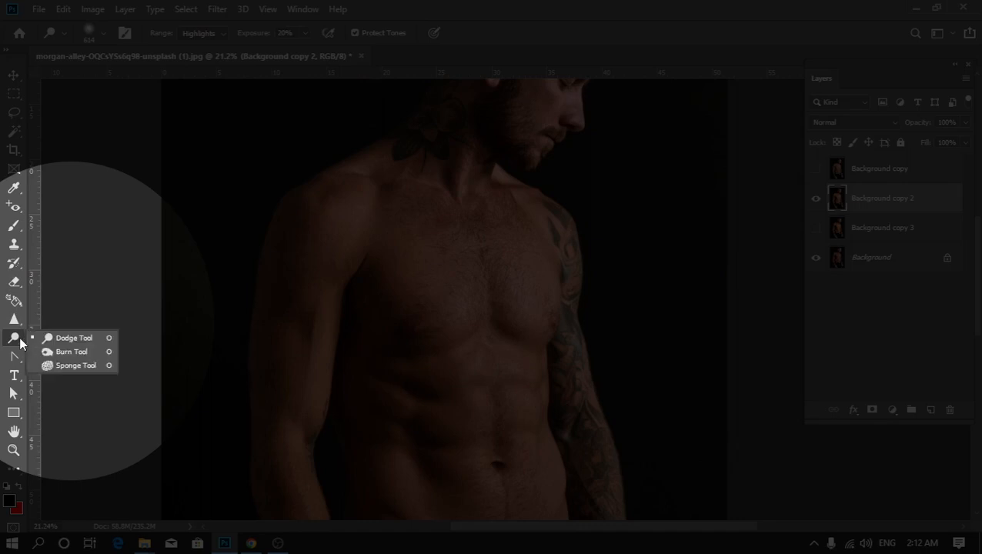
click(68, 352)
scroll(323, 266, down, 1)
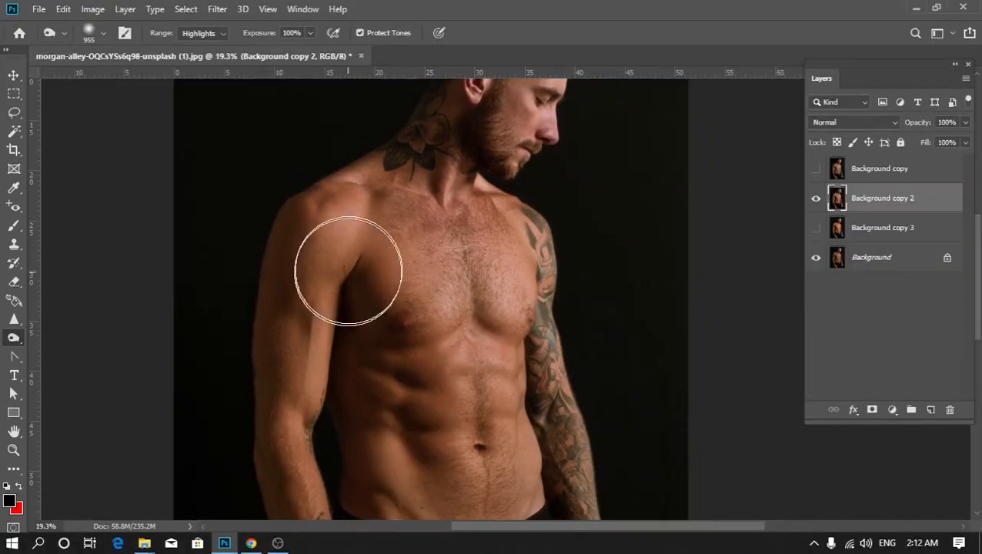
scroll(367, 234, up, 6)
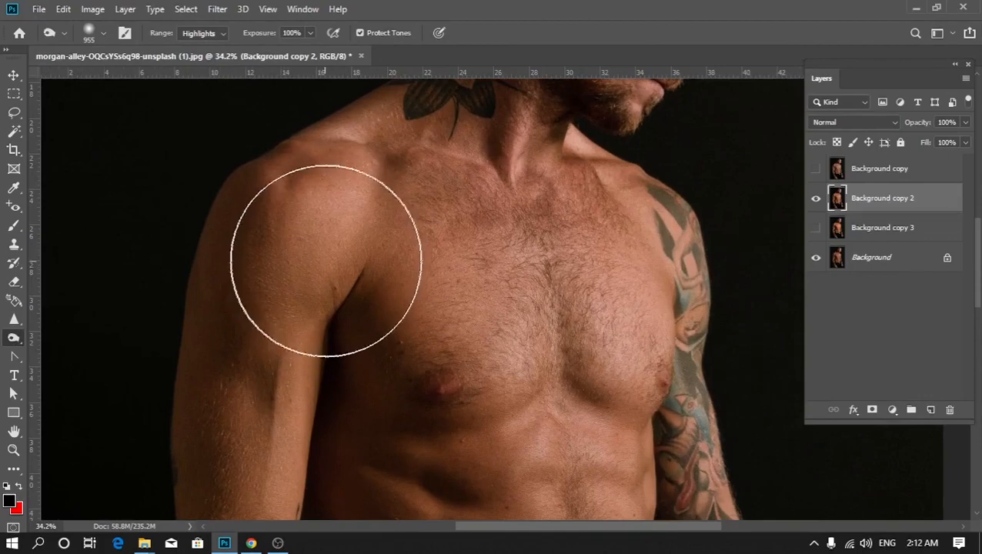
scroll(303, 256, down, 1)
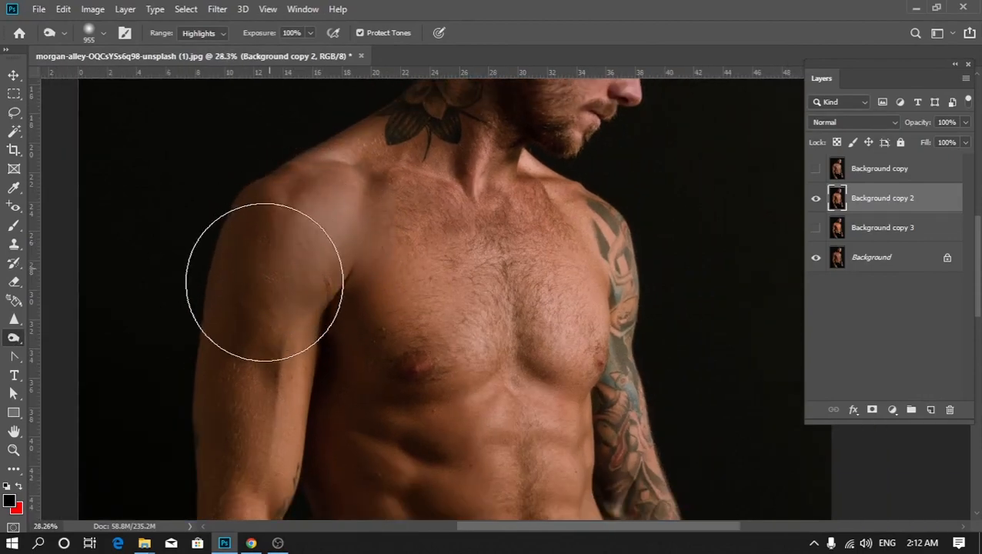
- Burn the highlights across the chest, abdomen and arms on Background copy 2
mouse_move(386, 504)
mouse_down()
mouse_move(457, 266)
mouse_move(547, 462)
mouse_move(578, 256)
mouse_move(613, 488)
mouse_move(584, 265)
mouse_move(563, 444)
mouse_move(410, 398)
mouse_up()
alt+right_click(439, 380)
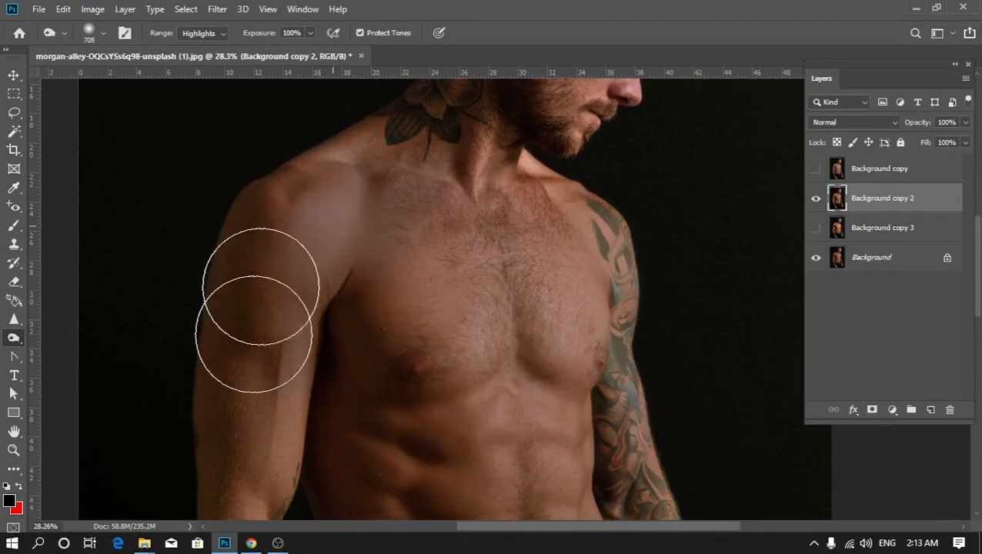
alt+scroll(383, 233, down, 2)
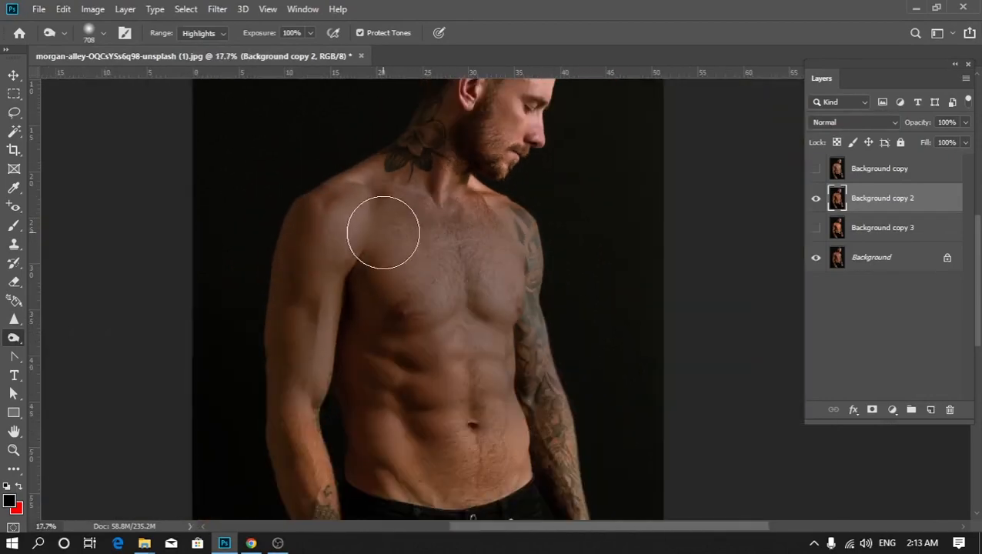
alt+scroll(383, 232, down, 1)
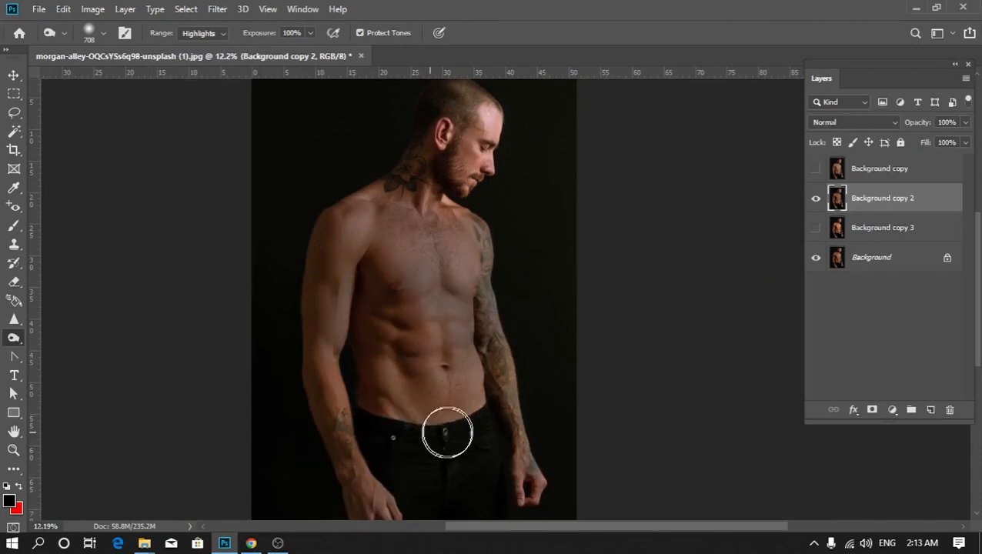
alt+scroll(436, 408, up, 2)
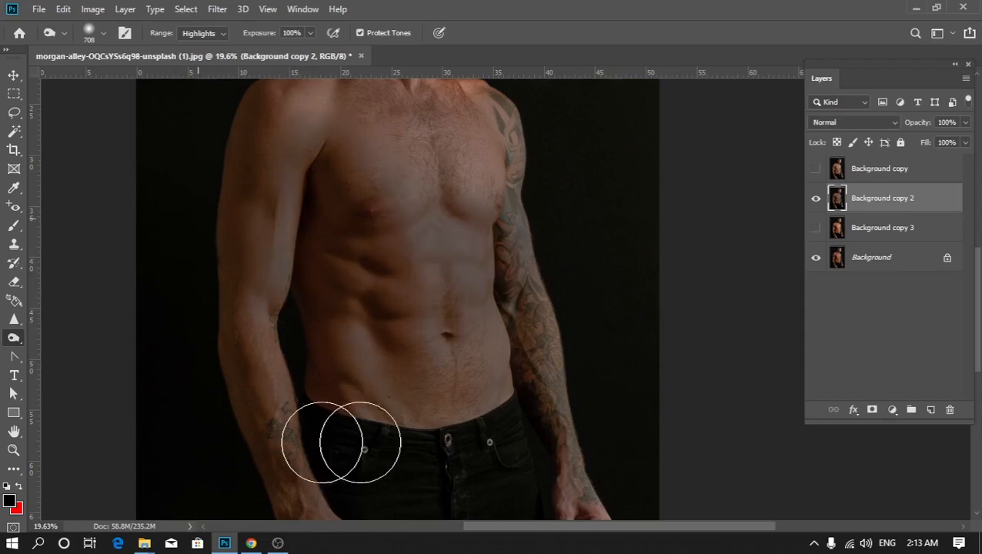
key(ctrl+0)
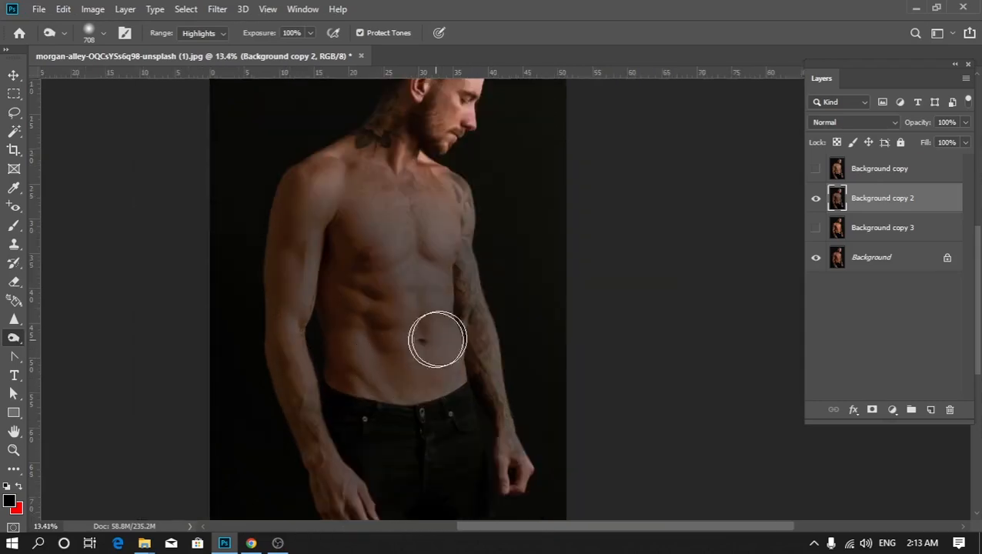
- Toggle Background copy 2 off and on to compare the burned highlights with the original, leaving it hidden
click(816, 199)
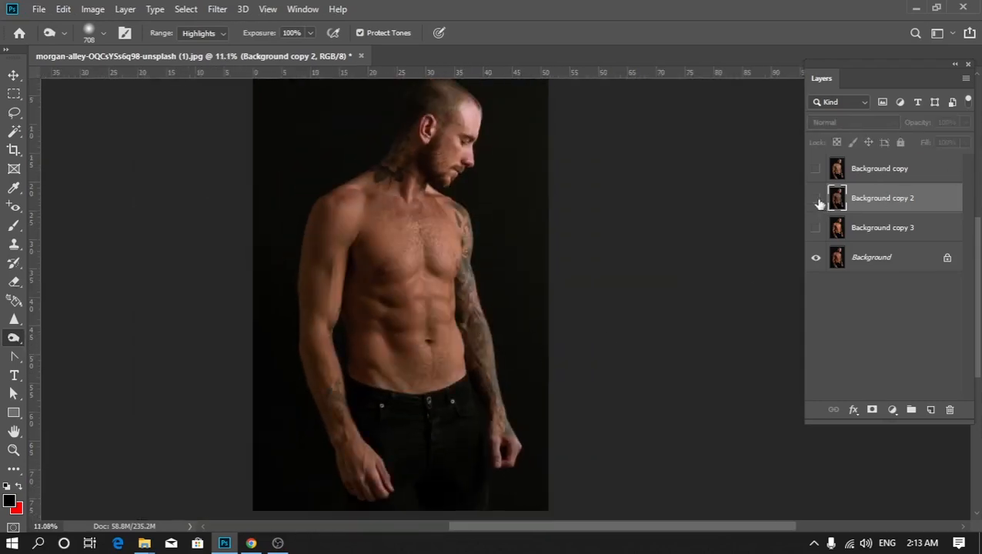
click(816, 198)
click(816, 199)
scroll(349, 255, up, 3)
- Delete the three Background copies and duplicate the original Background layer
click(868, 168)
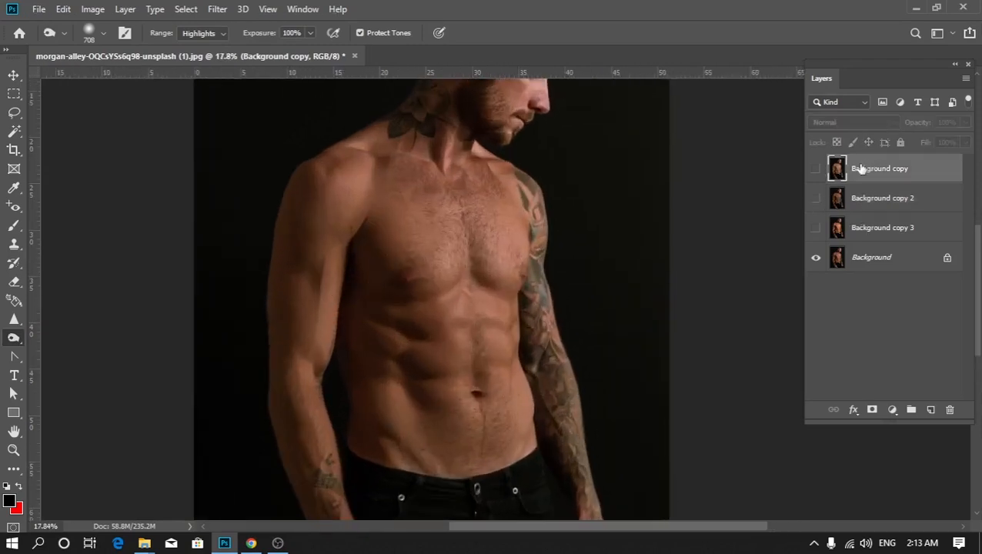
key(Delete)
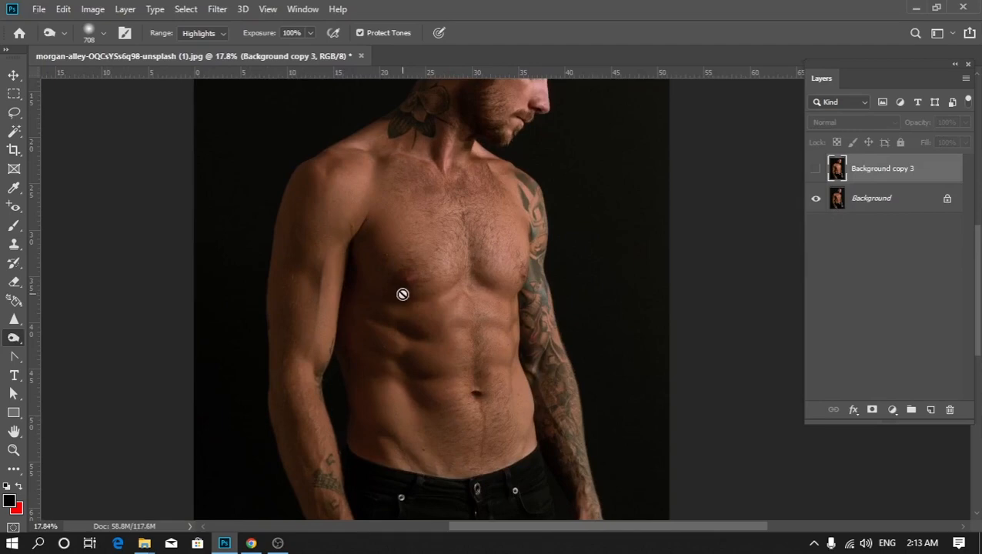
key(Delete)
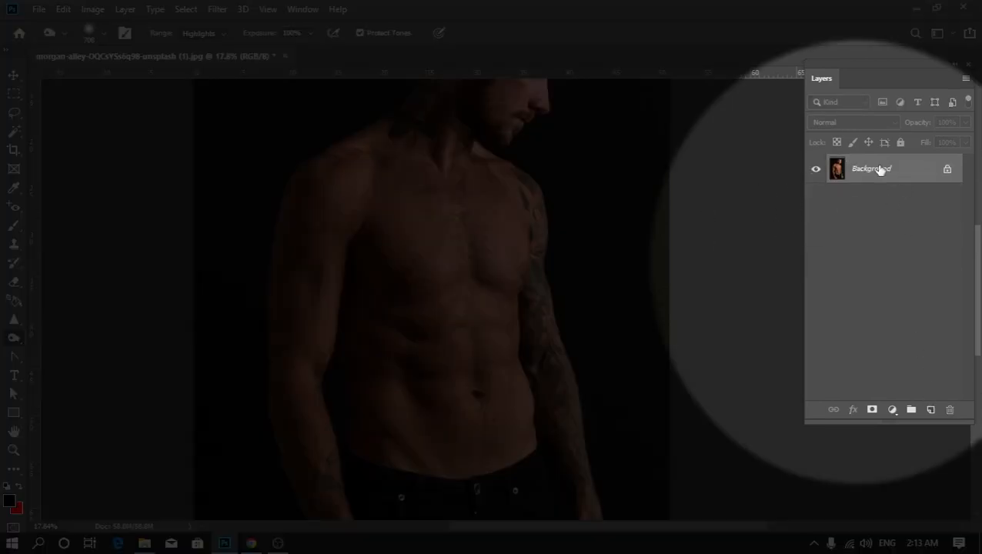
drag(876, 168, 930, 409)
scroll(342, 200, up, 4)
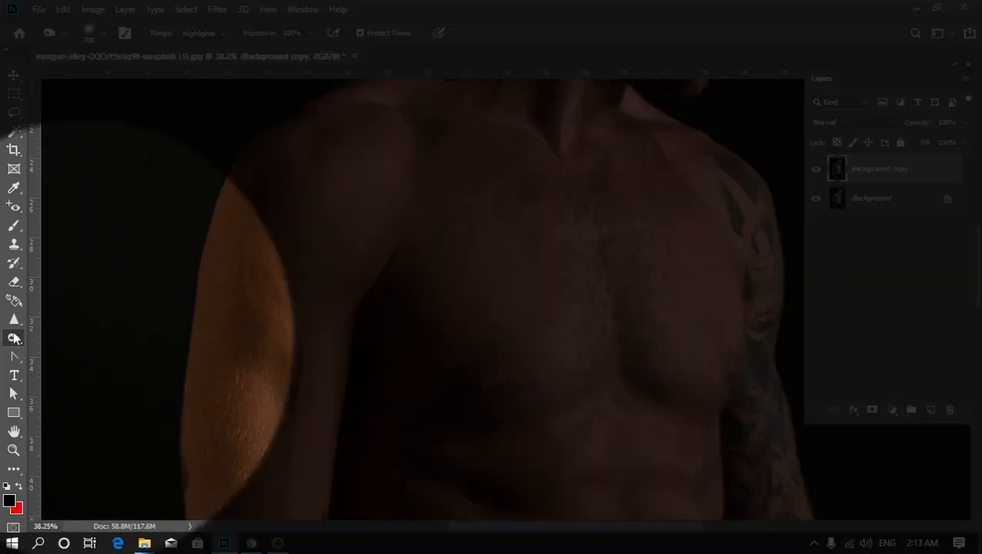
- Dodge the shoulder and upper arm on Background copy using the Dodge tool's Midtones range at 20% exposure
right_click(14, 338)
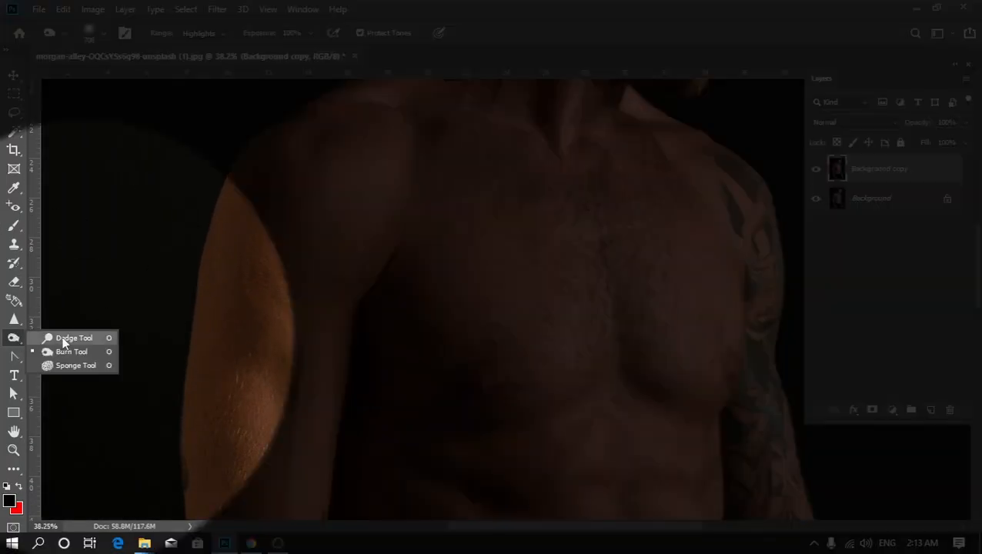
click(66, 338)
click(204, 33)
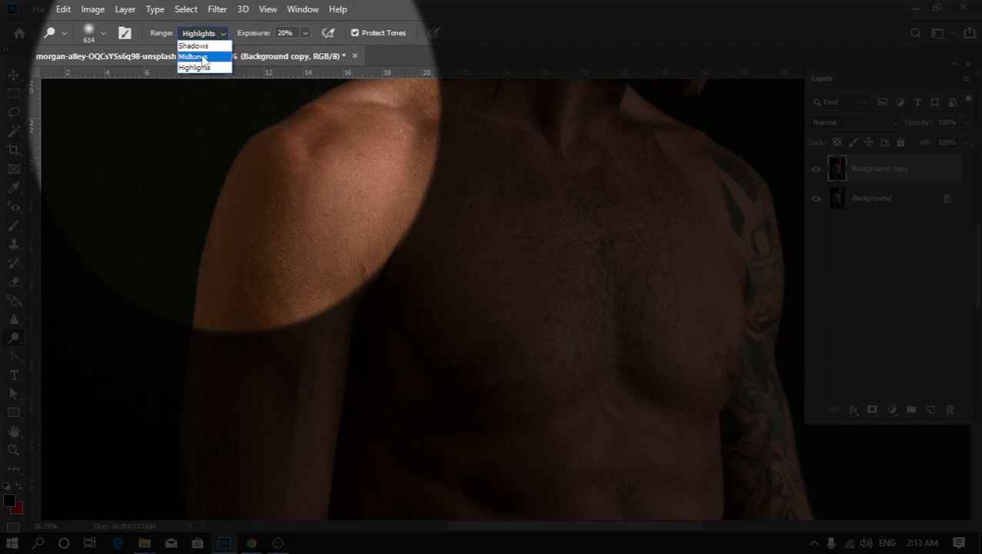
click(203, 57)
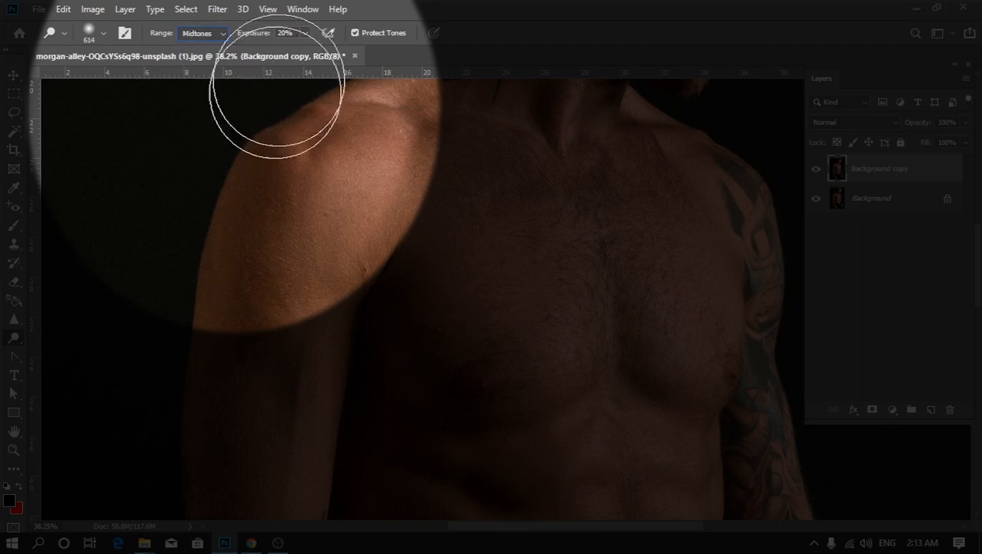
mouse_move(257, 228)
mouse_down()
mouse_move(255, 269)
mouse_move(368, 150)
mouse_move(260, 242)
mouse_move(271, 220)
mouse_move(369, 148)
mouse_move(351, 189)
mouse_move(331, 189)
mouse_move(274, 292)
mouse_move(277, 220)
mouse_move(263, 235)
mouse_move(259, 225)
mouse_move(272, 218)
mouse_move(281, 239)
mouse_move(270, 277)
mouse_move(282, 266)
mouse_move(323, 285)
mouse_move(291, 383)
mouse_up()
mouse_move(283, 429)
mouse_down()
mouse_move(337, 260)
mouse_move(281, 237)
mouse_move(324, 295)
mouse_move(307, 273)
mouse_move(276, 281)
mouse_move(257, 302)
mouse_move(265, 296)
mouse_up()
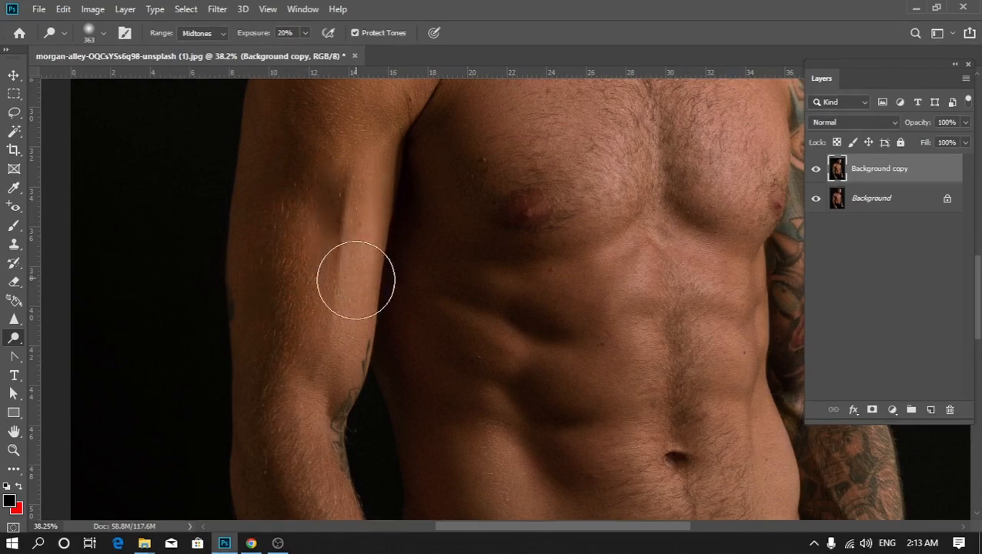
- Dodge the midtones along the inner arm and the tattooed forearm at 20% exposure
mouse_move(353, 287)
mouse_down()
mouse_move(318, 252)
mouse_move(292, 406)
mouse_up()
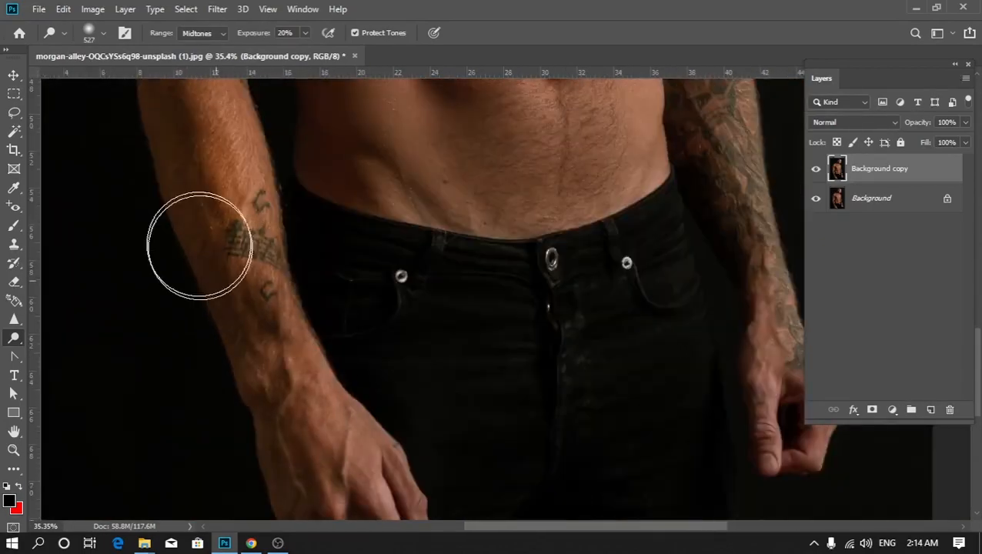
scroll(292, 405, up, 4)
drag(431, 192, 360, 436)
scroll(360, 436, down, 3)
drag(384, 233, 372, 339)
- Set the Dodge tool to the Shadows range at 27% exposure and lighten the abdominal muscles
click(222, 33)
click(198, 46)
scroll(415, 246, up, 3)
click(306, 33)
drag(282, 49, 286, 49)
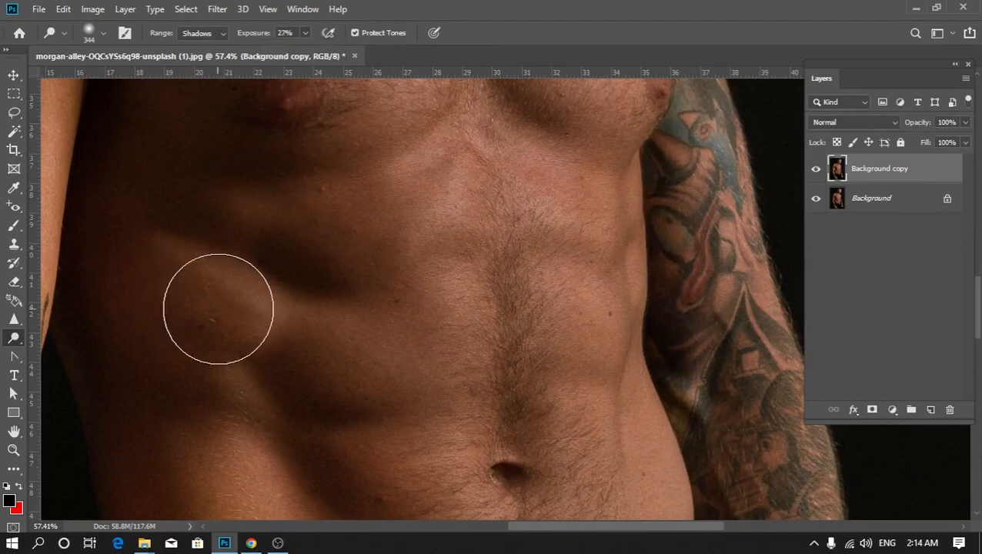
drag(462, 493, 410, 364)
drag(423, 458, 657, 373)
mouse_move(662, 292)
mouse_down()
mouse_move(364, 309)
mouse_move(436, 416)
mouse_up()
drag(346, 100, 364, 291)
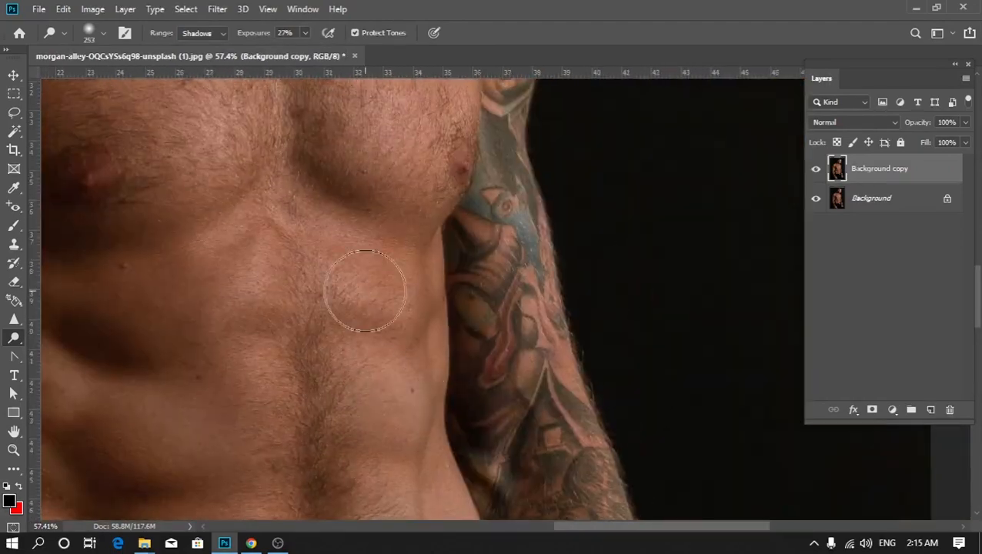
- Dodge the shadows on the side of the abdomen, the chest and the neck
scroll(462, 292, up, 4)
scroll(373, 246, down, 4)
scroll(295, 423, down, 1)
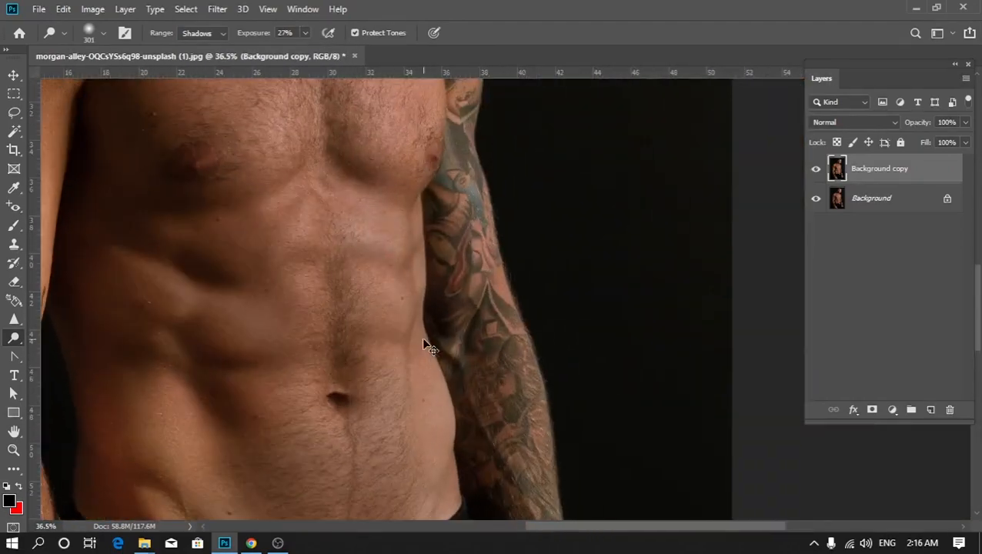
drag(346, 146, 407, 346)
drag(303, 267, 262, 217)
scroll(384, 192, up, 3)
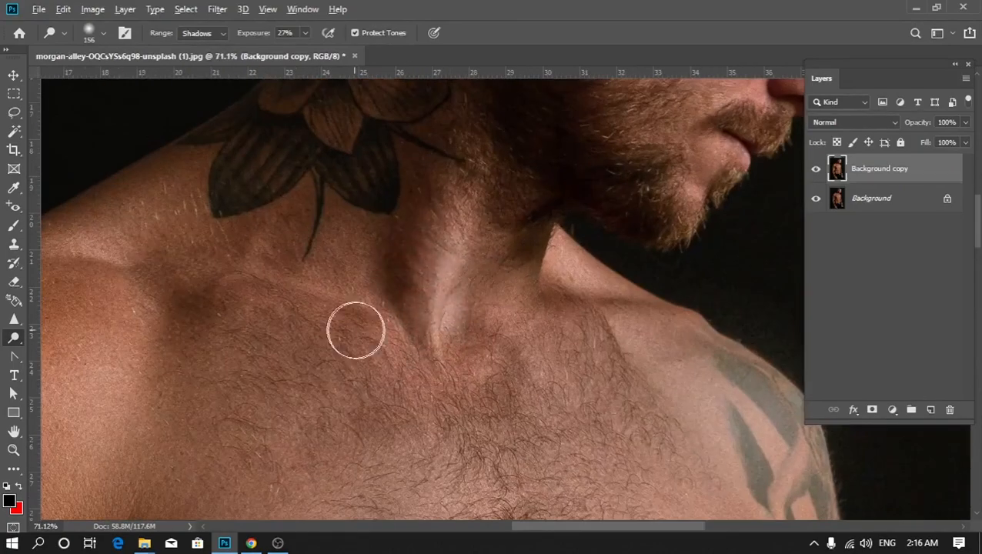
- Set the Dodge tool to the Midtones range at 12% exposure
scroll(431, 254, down, 5)
scroll(362, 462, up, 3)
click(203, 33)
click(200, 56)
scroll(287, 186, down, 1)
scroll(398, 215, down, 3)
- Toggle Background copy off and on repeatedly to compare the dodged body with the original
click(817, 167)
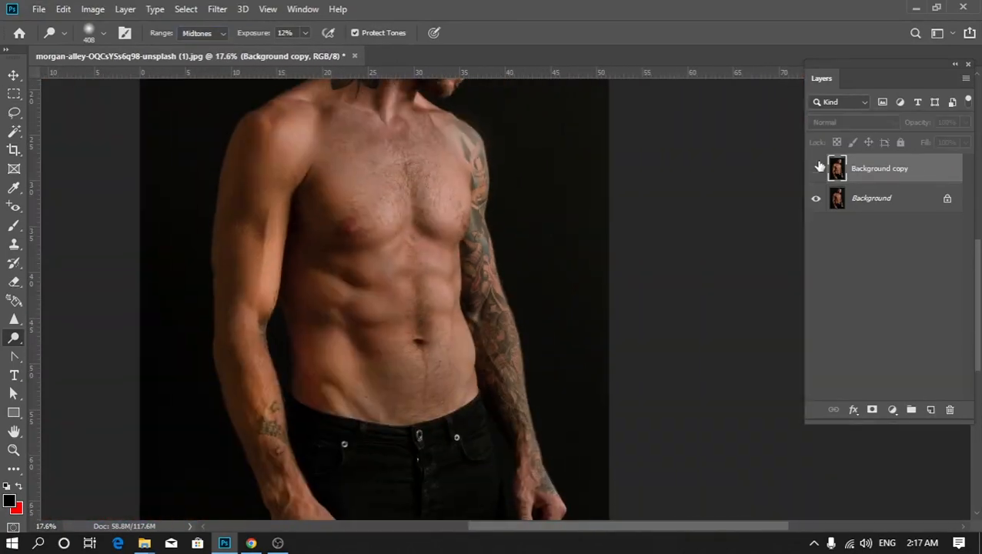
click(817, 168)
click(818, 168)
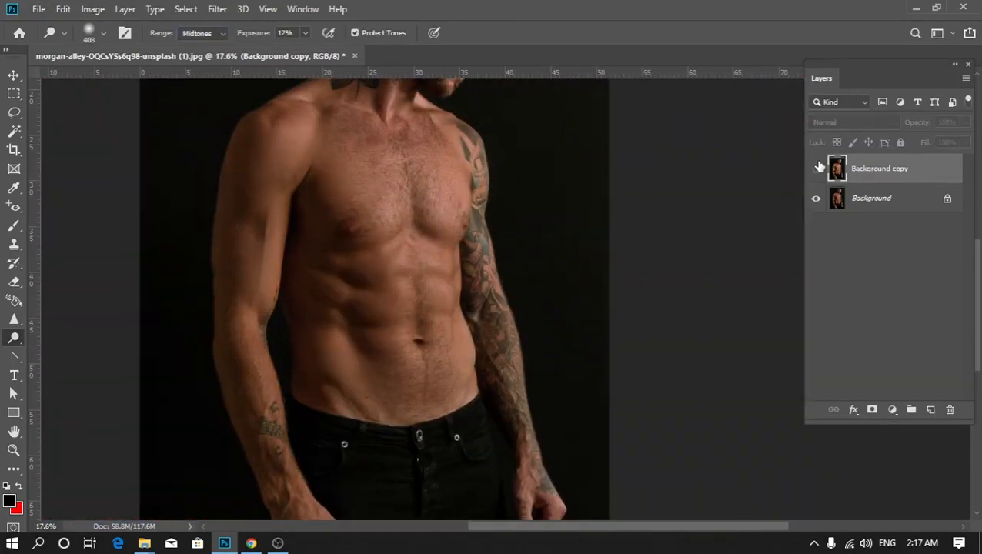
click(818, 167)
click(817, 168)
click(818, 167)
click(818, 168)
click(815, 170)
- Select the Burn tool and set its range to Shadows
scroll(394, 289, up, 2)
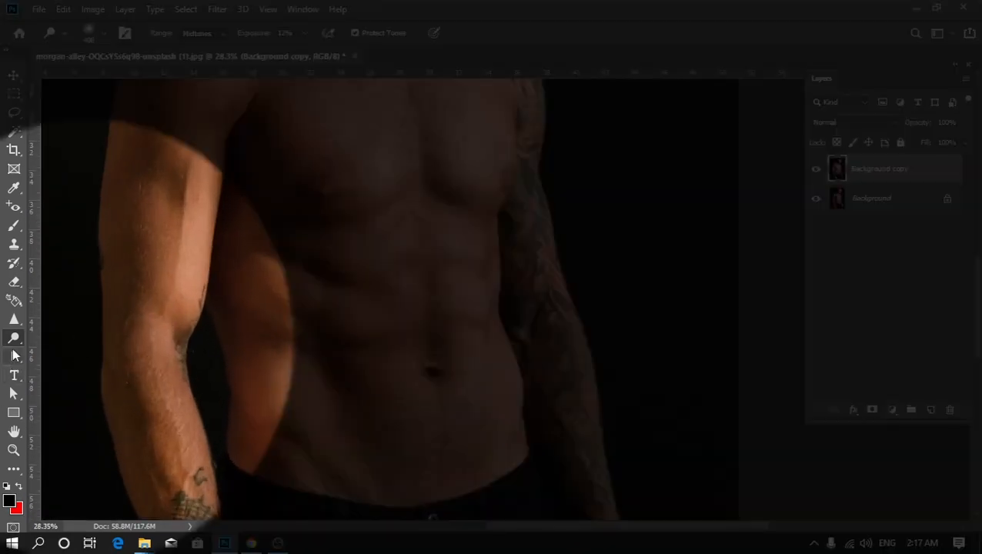
right_click(12, 340)
click(48, 351)
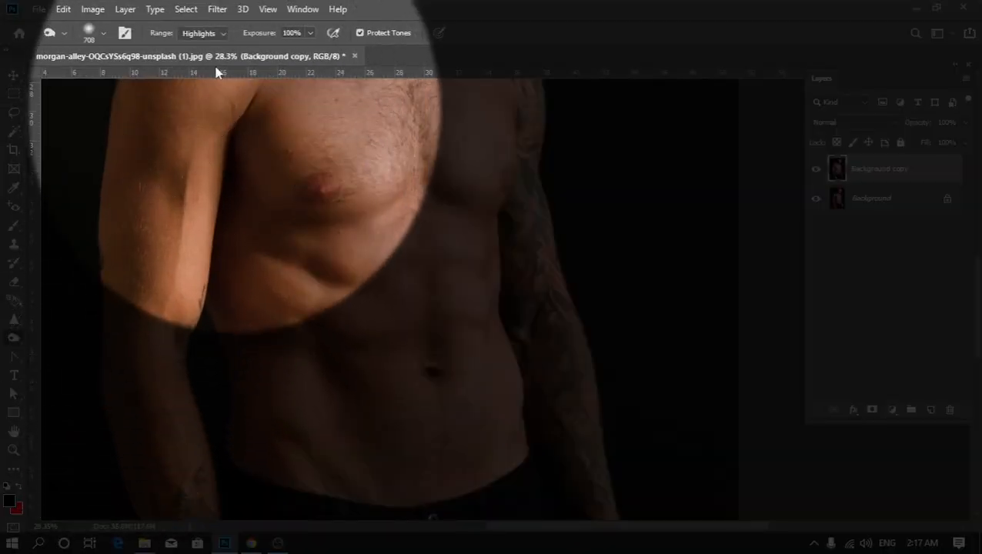
click(221, 33)
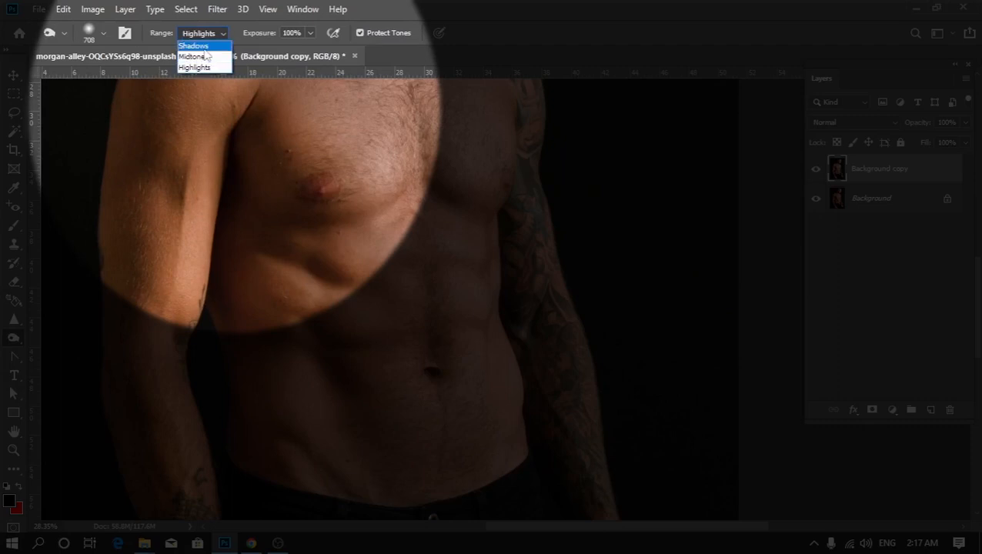
click(203, 48)
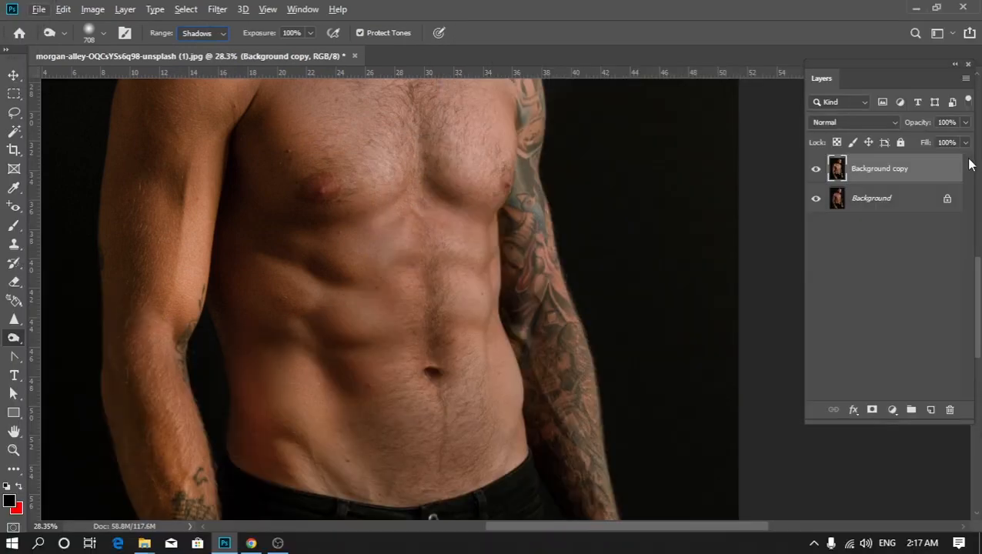
- Duplicate the Background copy layer and reselect the Burn tool
click(877, 236)
drag(879, 170, 930, 409)
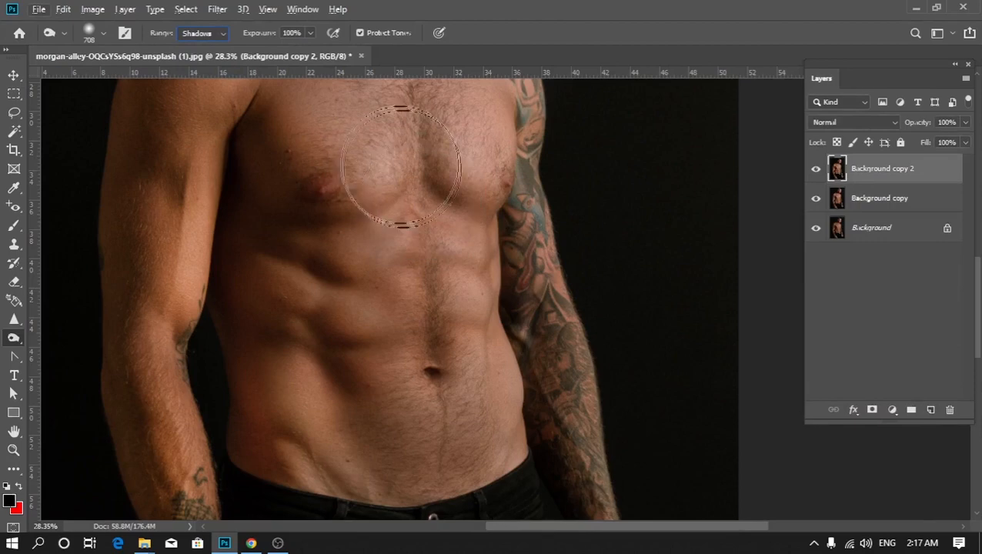
click(14, 75)
click(15, 339)
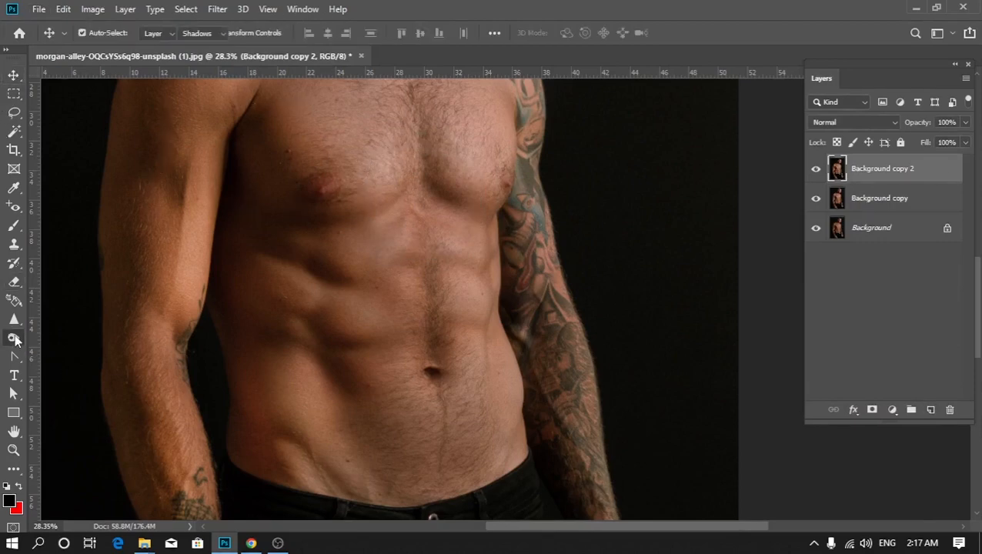
right_click(16, 338)
click(68, 351)
- Burn the shadows beneath the chest muscles on Background copy 2, setting the exposure to 14%
mouse_move(369, 211)
mouse_down()
mouse_move(356, 227)
mouse_move(304, 237)
mouse_up()
scroll(377, 210, up, 3)
drag(383, 233, 358, 244)
click(310, 33)
drag(367, 48, 309, 39)
scroll(512, 241, down, 3)
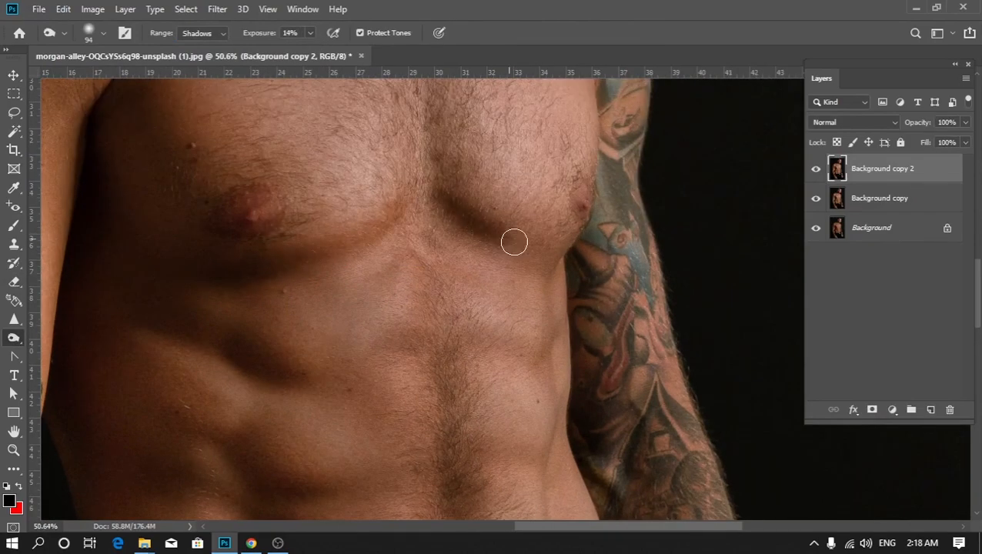
scroll(480, 362, up, 5)
drag(519, 339, 513, 339)
- Burn the shadows around the abdominal muscles on Background copy 2 with small strokes
scroll(513, 339, down, 4)
drag(137, 412, 155, 424)
scroll(520, 288, up, 3)
drag(519, 288, 527, 290)
scroll(403, 198, down, 3)
drag(403, 197, 382, 200)
- Burn the shadows along the centre line of the chest with a small brush
scroll(483, 216, down, 2)
scroll(407, 214, down, 3)
scroll(569, 331, up, 3)
scroll(426, 204, up, 2)
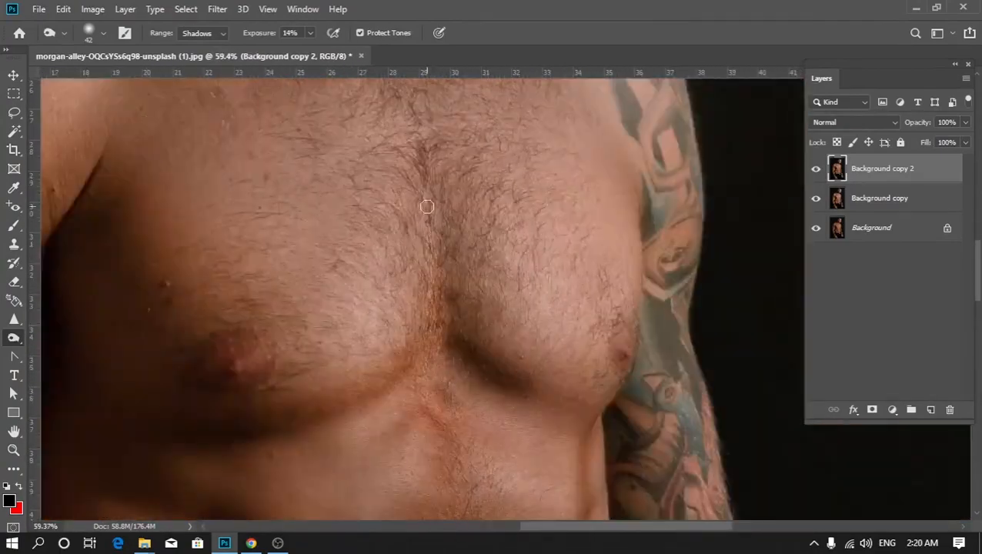
scroll(449, 291, up, 3)
scroll(525, 267, down, 3)
drag(395, 246, 396, 246)
- Burn the shadows along the untattooed upper arm and toggle Background copy 2 off and on to compare
scroll(304, 320, down, 3)
scroll(238, 307, down, 3)
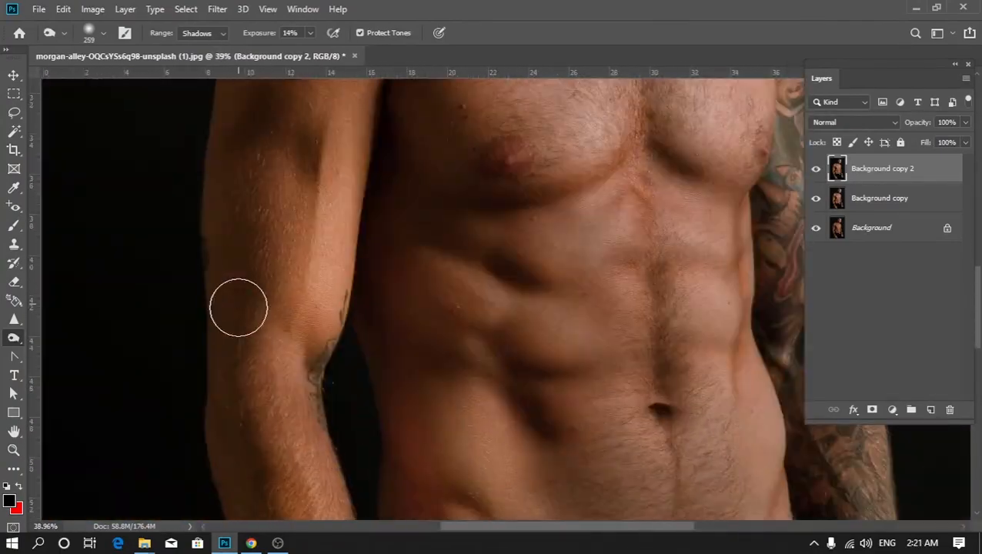
scroll(254, 184, up, 2)
scroll(430, 292, down, 5)
click(815, 169)
click(814, 169)
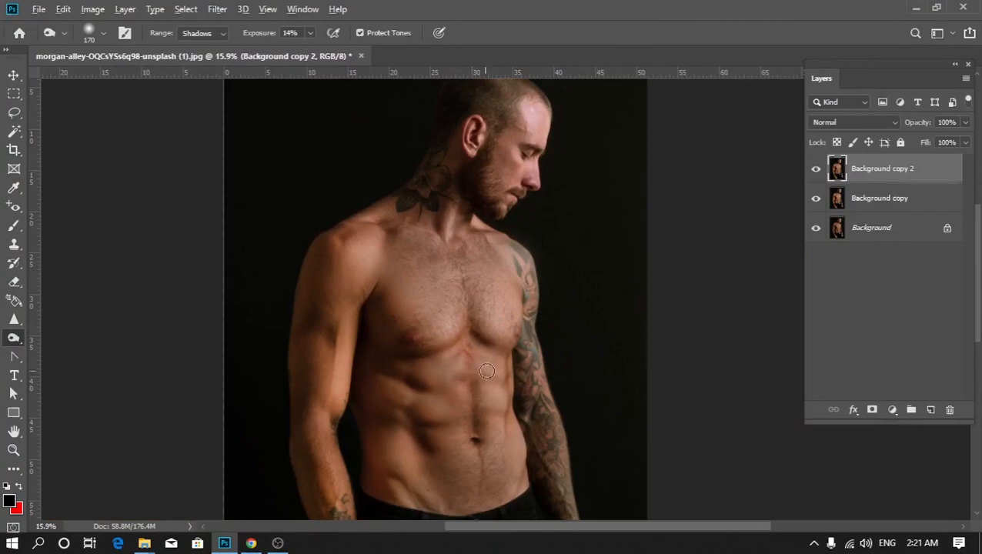
- Compare the burned result by toggling Background copy 2 off and on
scroll(486, 371, up, 3)
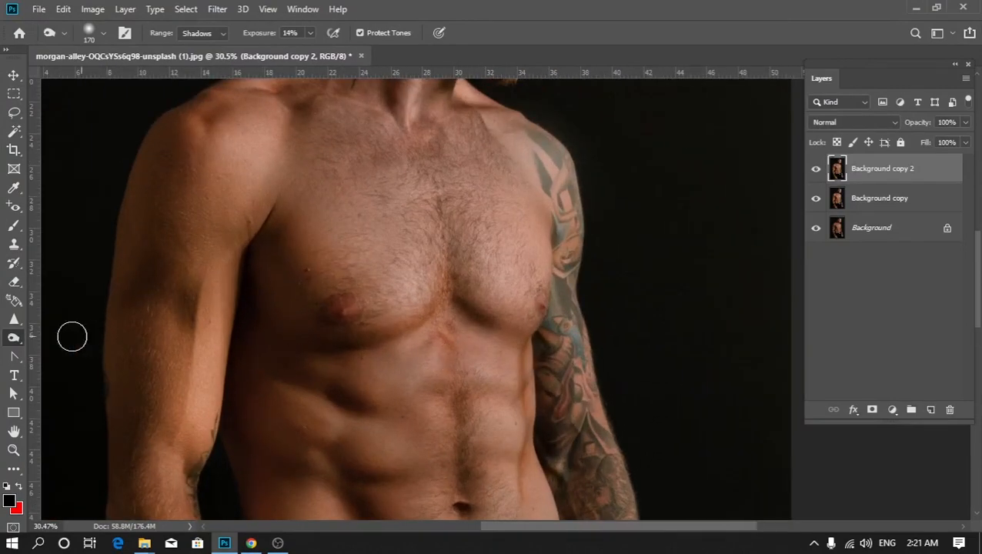
scroll(374, 298, down, 2)
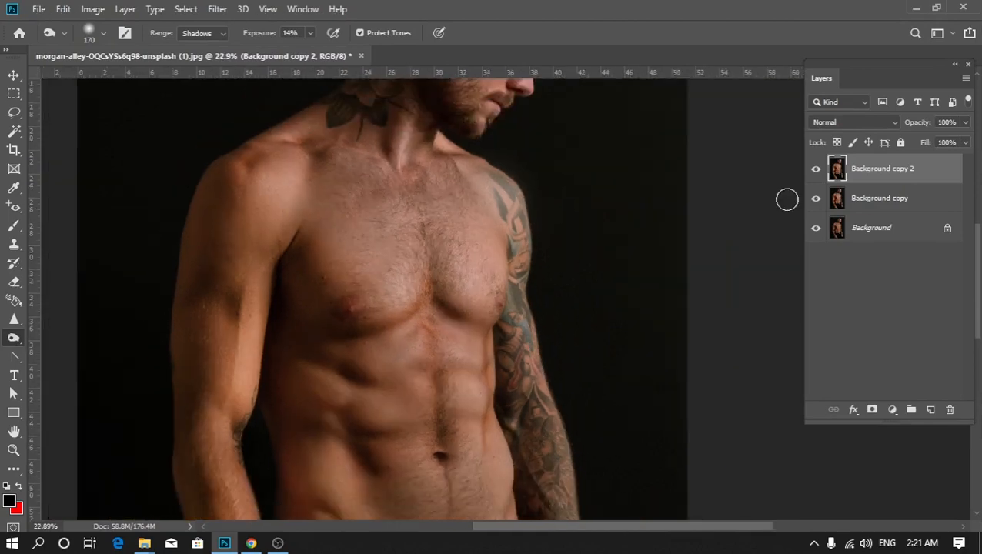
scroll(370, 280, down, 2)
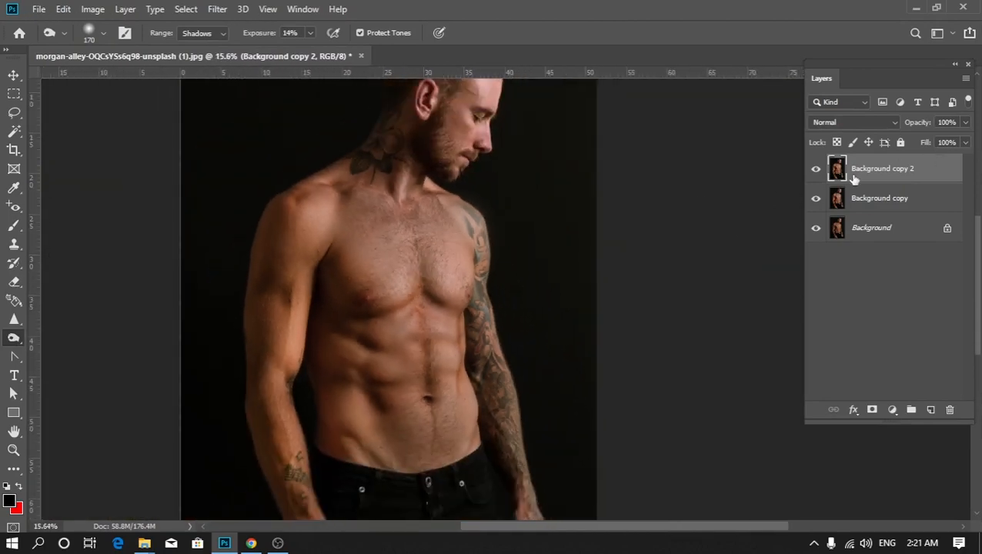
click(816, 169)
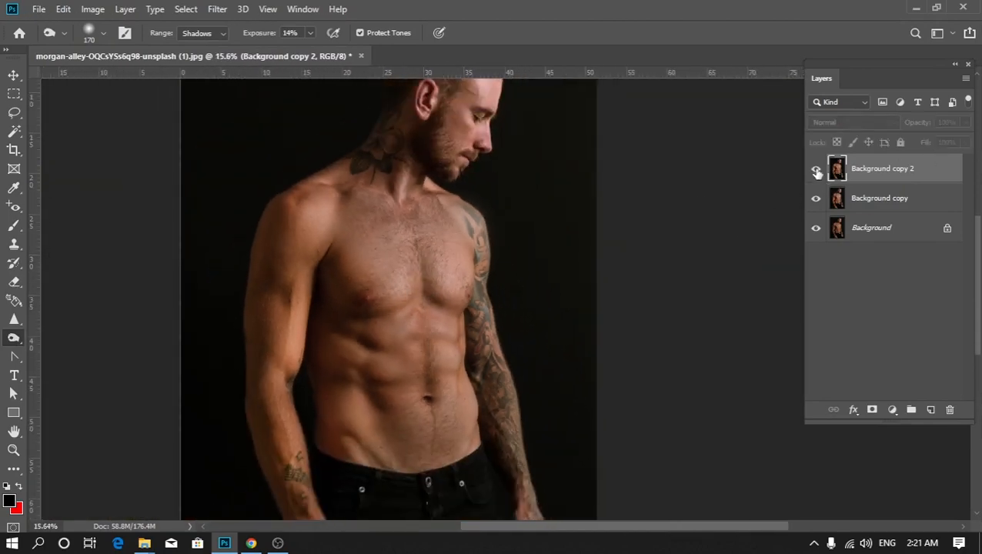
click(815, 170)
click(815, 171)
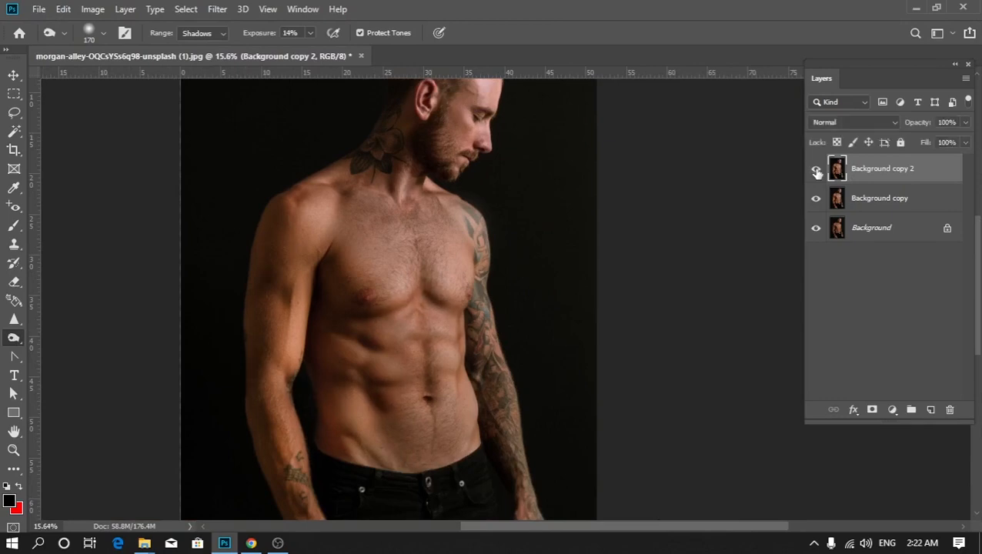
- Switch to the Sponge tool with a 77 px brush and duplicate Background copy 2 as a separate saturation layer
scroll(493, 371, up, 3)
scroll(439, 394, down, 1)
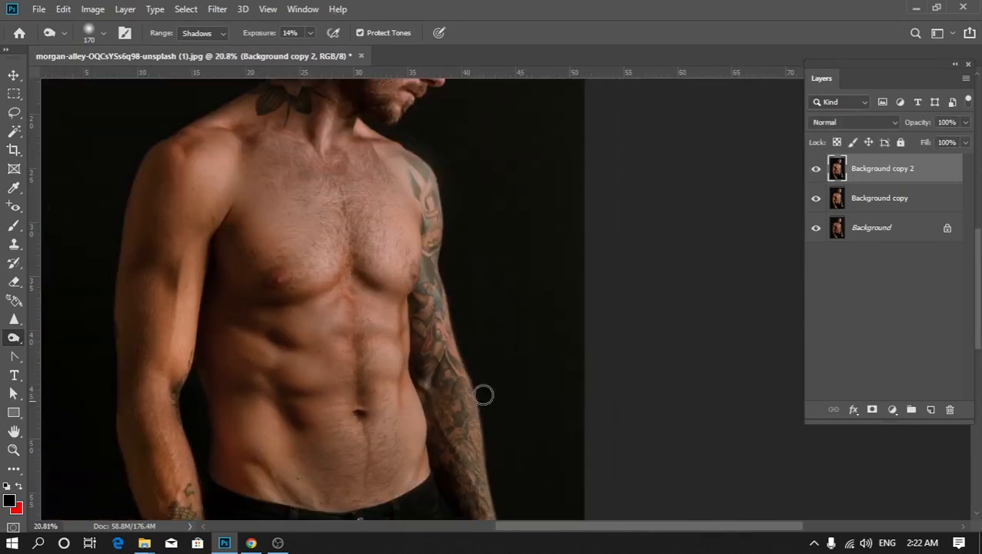
scroll(445, 209, up, 3)
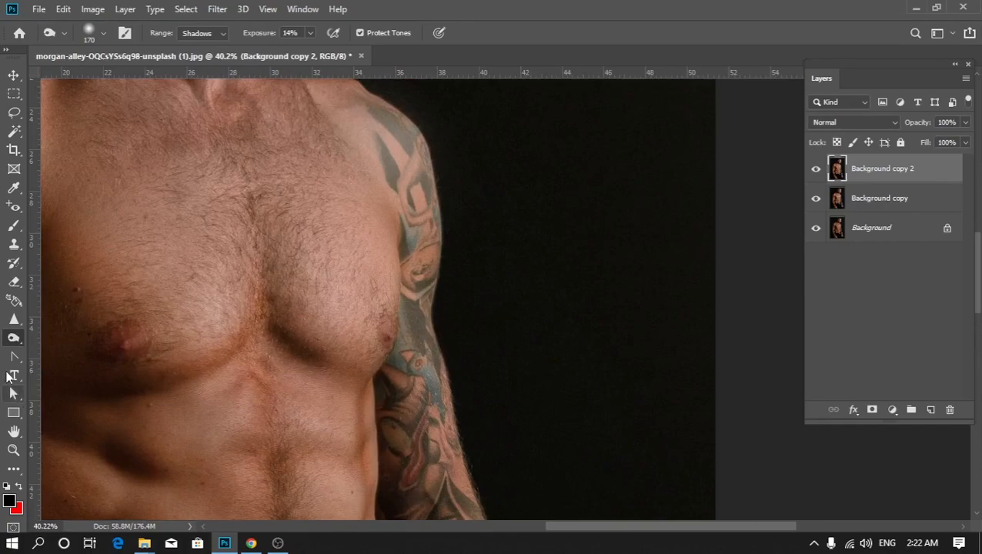
right_click(13, 342)
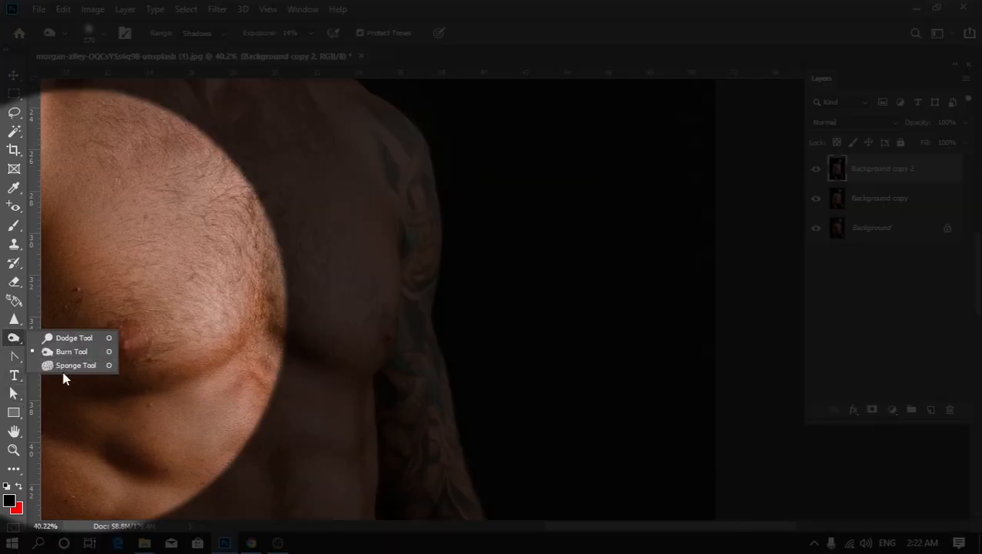
click(66, 365)
scroll(439, 142, up, 3)
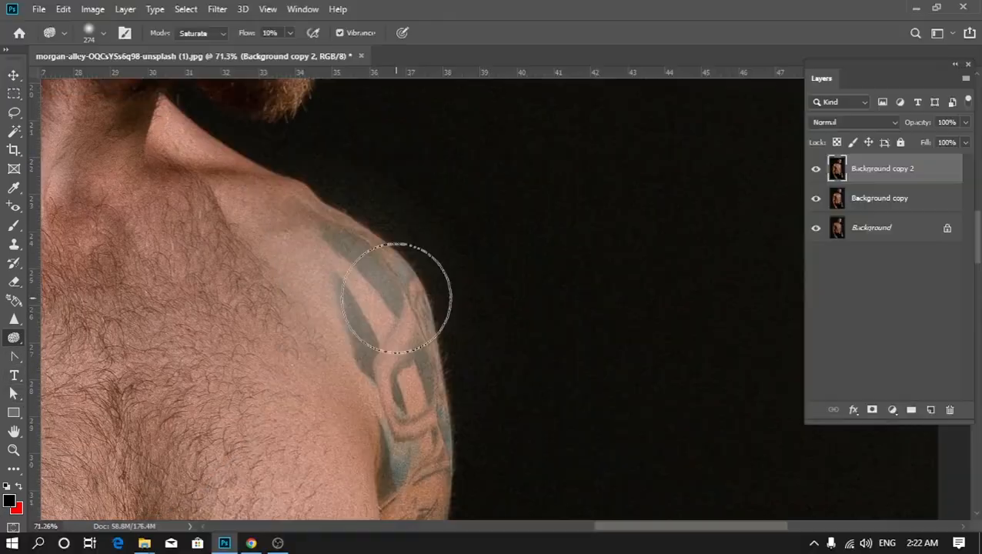
scroll(397, 299, up, 3)
drag(373, 294, 282, 283)
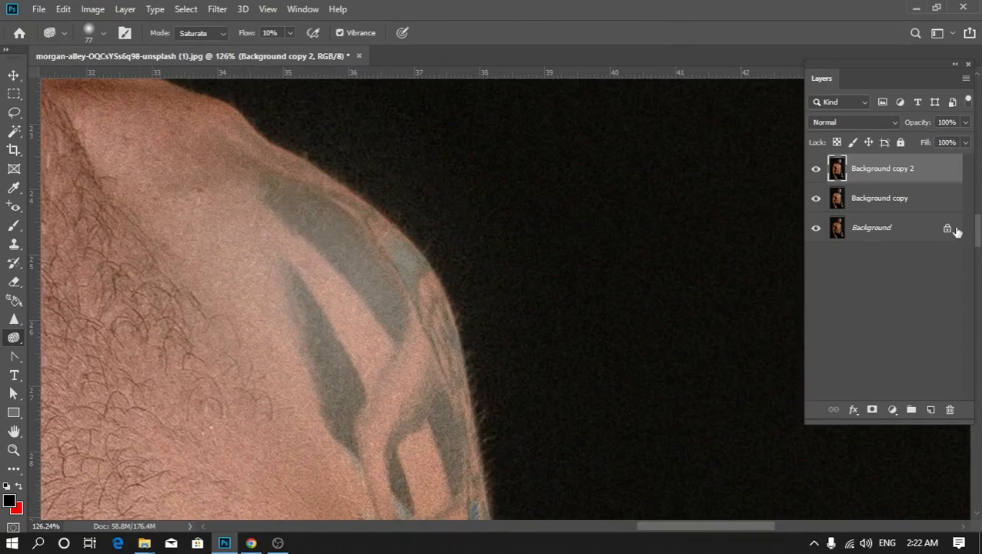
drag(902, 173, 930, 409)
- Saturate the dark tattoo shapes on the shoulder on Background copy 3, using Saturate mode at 10% flow
drag(338, 237, 396, 295)
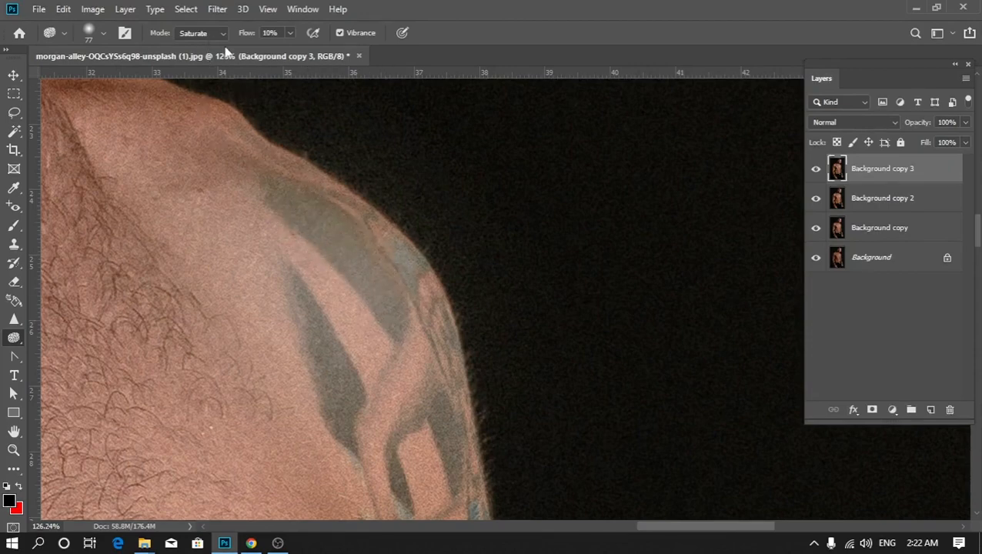
mouse_move(331, 229)
mouse_down()
mouse_move(390, 300)
mouse_move(318, 219)
mouse_up()
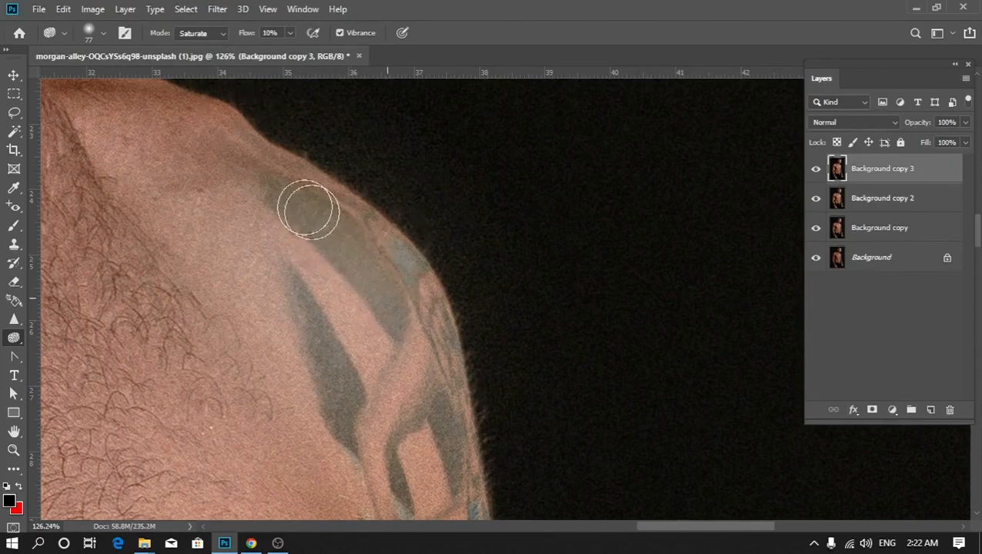
click(203, 42)
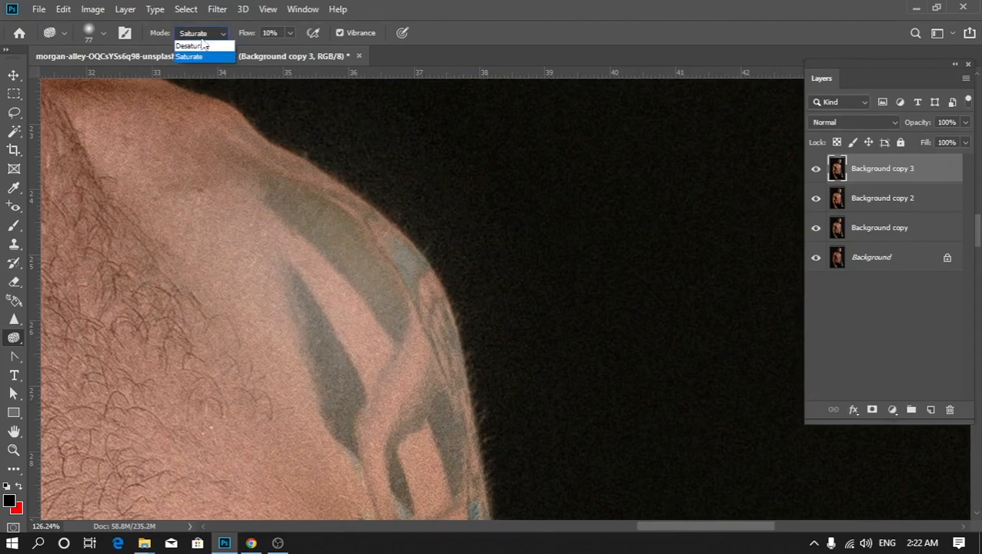
click(198, 44)
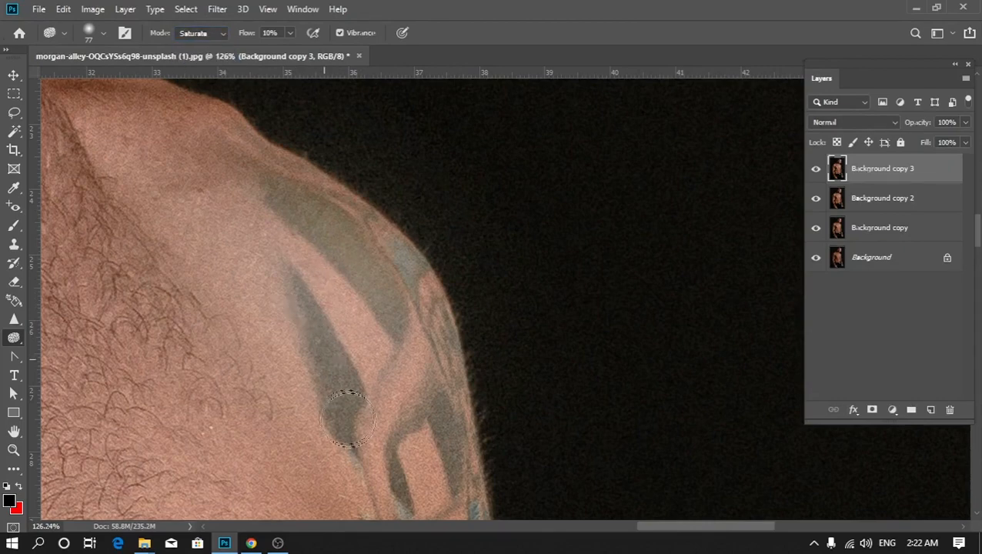
mouse_move(331, 354)
mouse_down()
mouse_move(318, 296)
mouse_move(237, 120)
mouse_up()
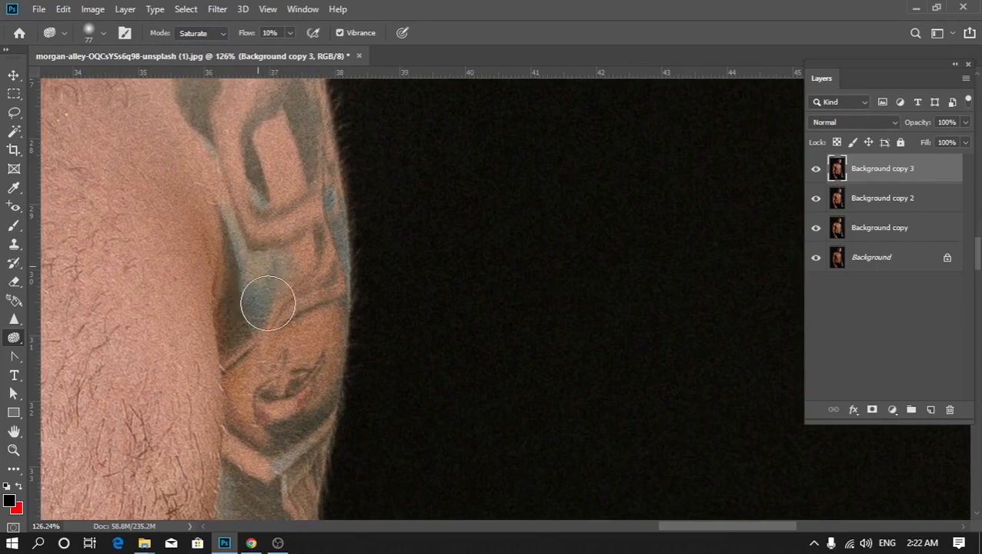
- Saturate the grey and blue tattoo areas down the upper arm with the 77 px sponge brush
drag(256, 295, 281, 322)
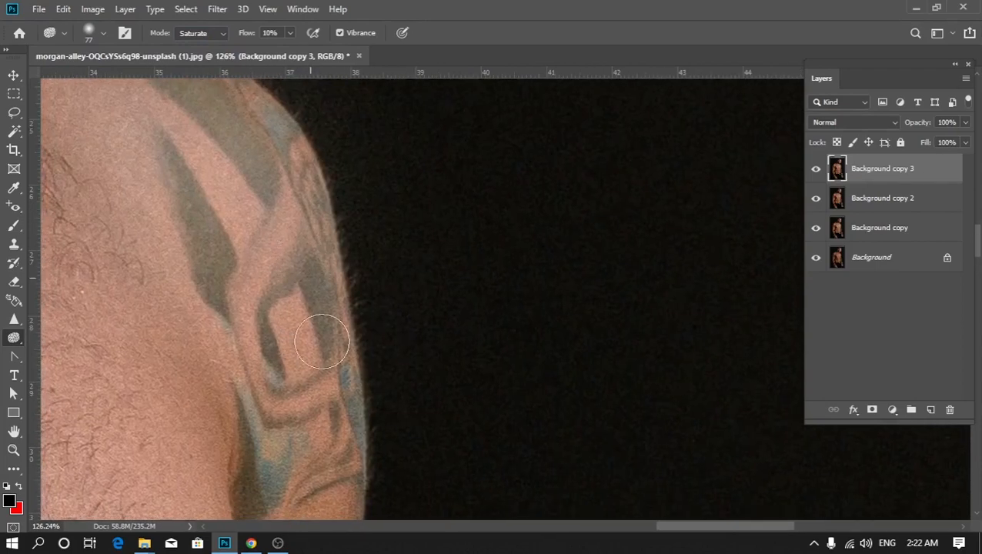
drag(335, 357, 301, 144)
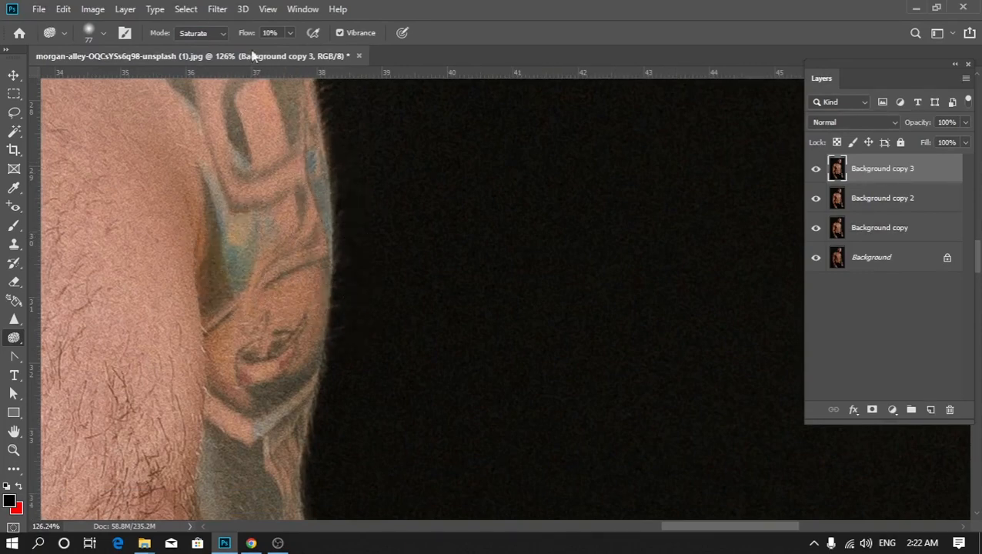
drag(303, 254, 410, 79)
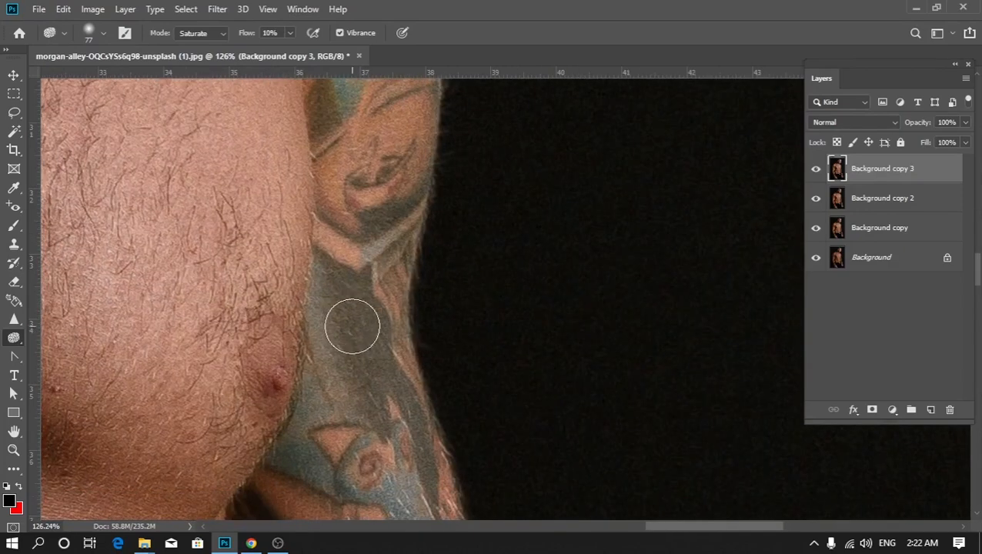
mouse_move(354, 319)
mouse_down()
mouse_move(383, 387)
mouse_move(329, 328)
mouse_move(338, 410)
mouse_move(368, 453)
mouse_move(346, 422)
mouse_move(357, 350)
mouse_move(340, 390)
mouse_move(383, 485)
mouse_move(254, 169)
mouse_up()
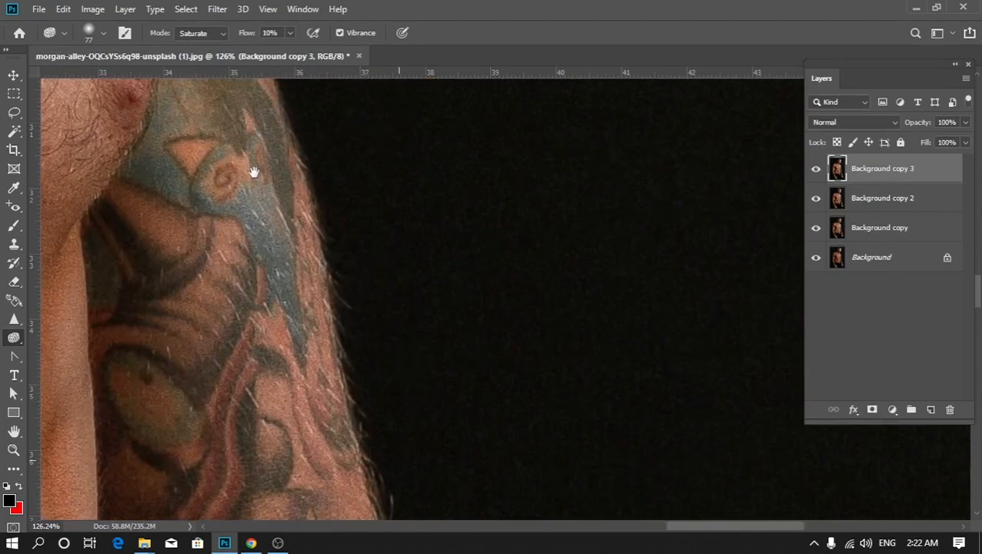
- Saturate the tattoos around the elbow, enlarging the sponge brush to 161 px
drag(277, 408, 506, 254)
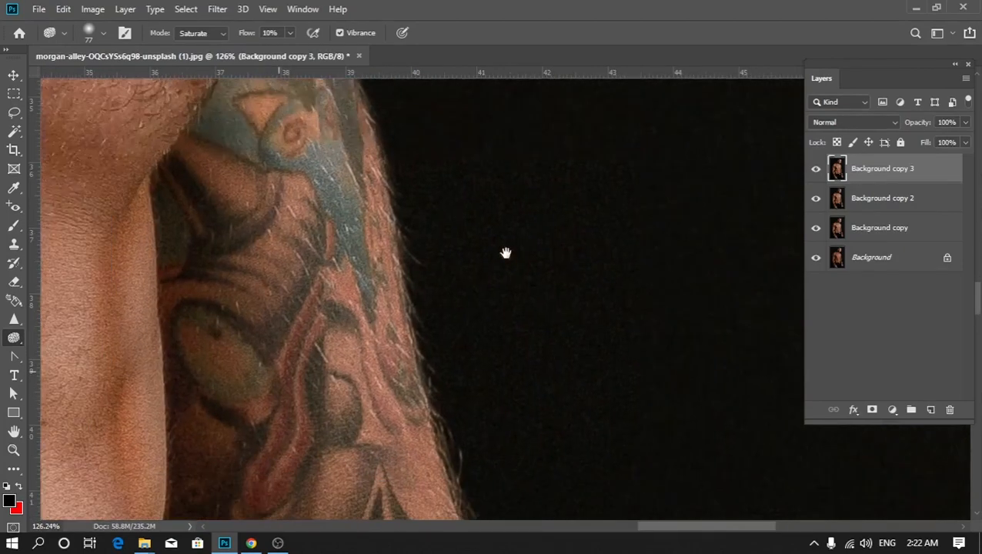
mouse_move(379, 263)
mouse_down()
mouse_move(431, 275)
mouse_move(458, 189)
mouse_move(424, 389)
mouse_move(456, 316)
mouse_move(458, 360)
mouse_move(488, 230)
mouse_up()
drag(563, 465, 560, 267)
alt+right_click(460, 267)
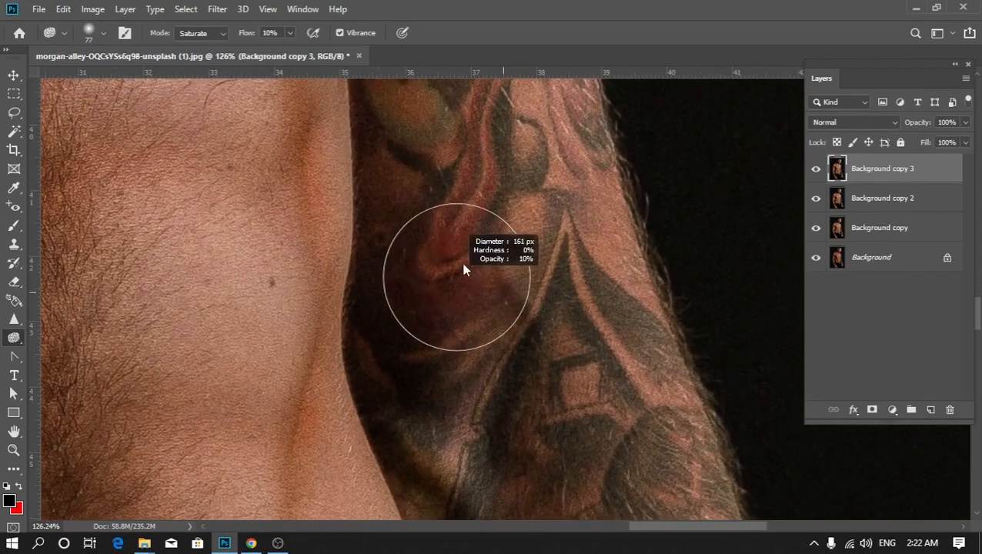
mouse_move(436, 366)
mouse_down()
mouse_move(447, 400)
mouse_move(409, 333)
mouse_move(433, 262)
mouse_move(595, 451)
mouse_move(635, 417)
mouse_move(622, 358)
mouse_up()
- Saturate the tattoos down the forearm and across the rest of the tattooed arm with the 161 px brush
scroll(493, 241, down, 3)
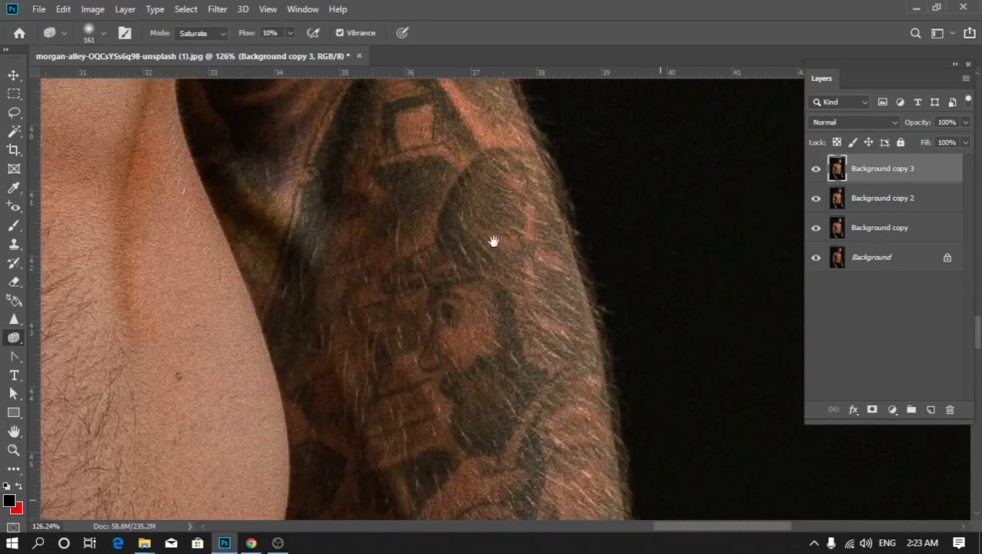
scroll(475, 214, down, 3)
mouse_move(476, 214)
mouse_down()
mouse_move(500, 227)
mouse_move(449, 234)
mouse_move(478, 235)
mouse_move(472, 245)
mouse_move(476, 223)
mouse_move(496, 300)
mouse_move(477, 314)
mouse_move(395, 237)
mouse_move(433, 355)
mouse_move(416, 373)
mouse_move(501, 472)
mouse_move(484, 252)
mouse_up()
mouse_move(413, 295)
mouse_down()
mouse_move(411, 346)
mouse_move(508, 442)
mouse_move(521, 354)
mouse_move(506, 297)
mouse_up()
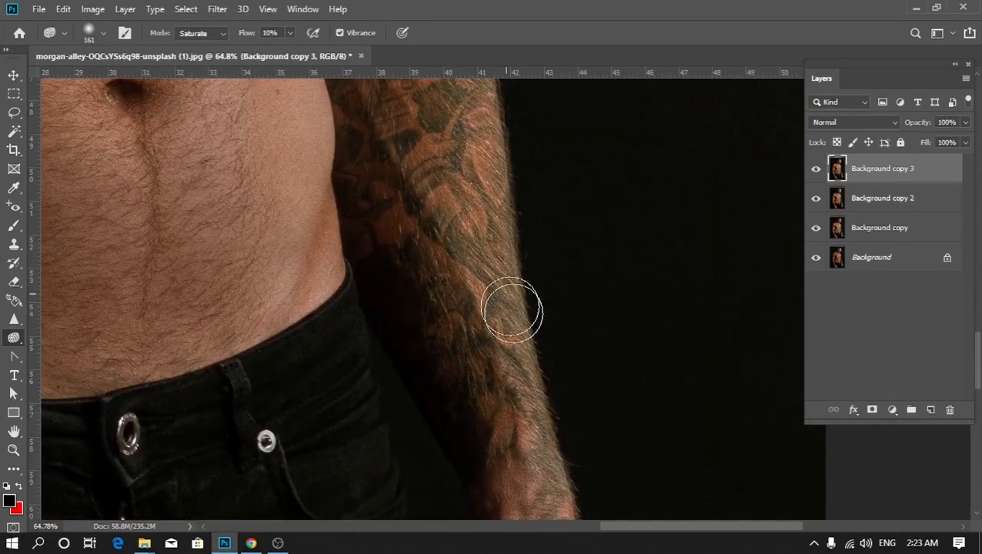
scroll(526, 429, down, 4)
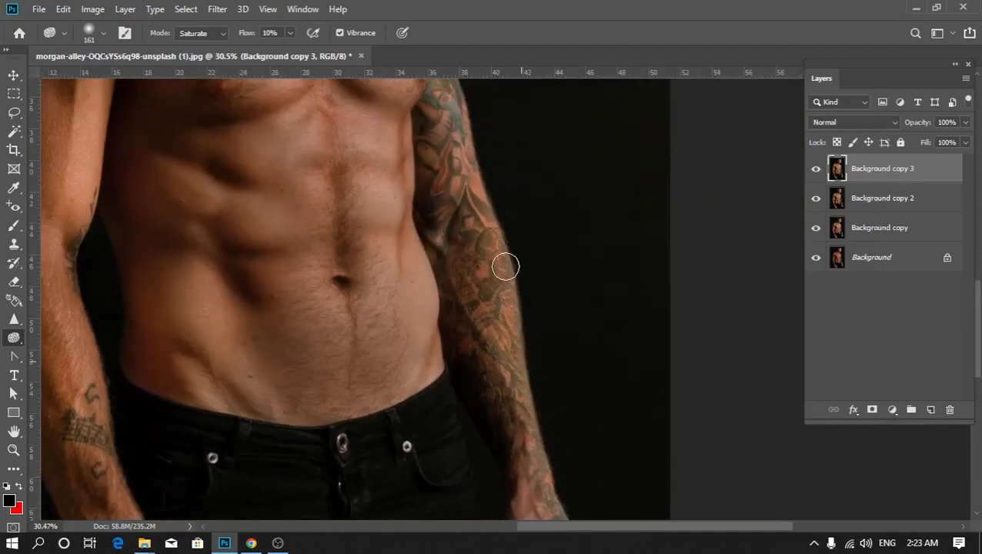
drag(449, 94, 517, 301)
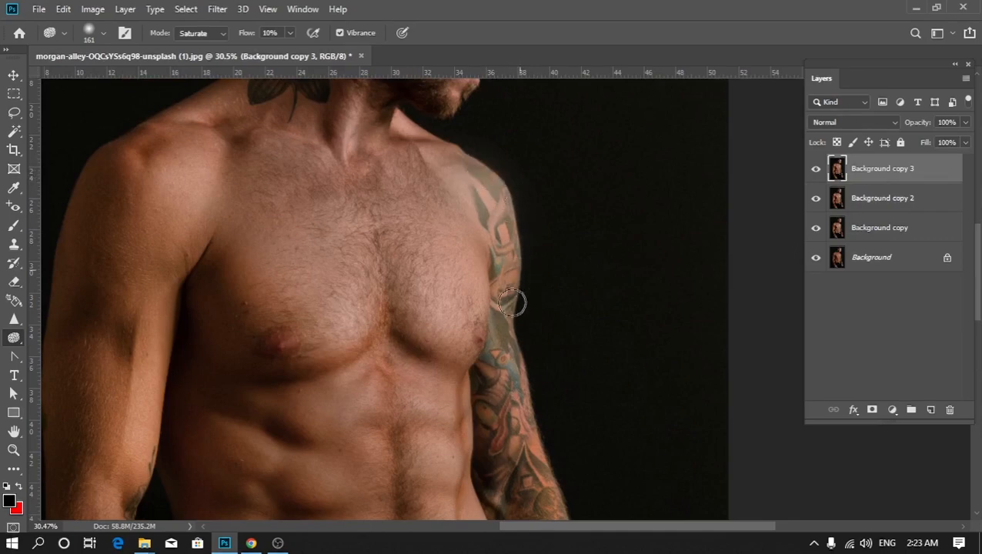
- Compare the tattoo saturation by toggling Background copy 3 off and on
scroll(478, 233, down, 3)
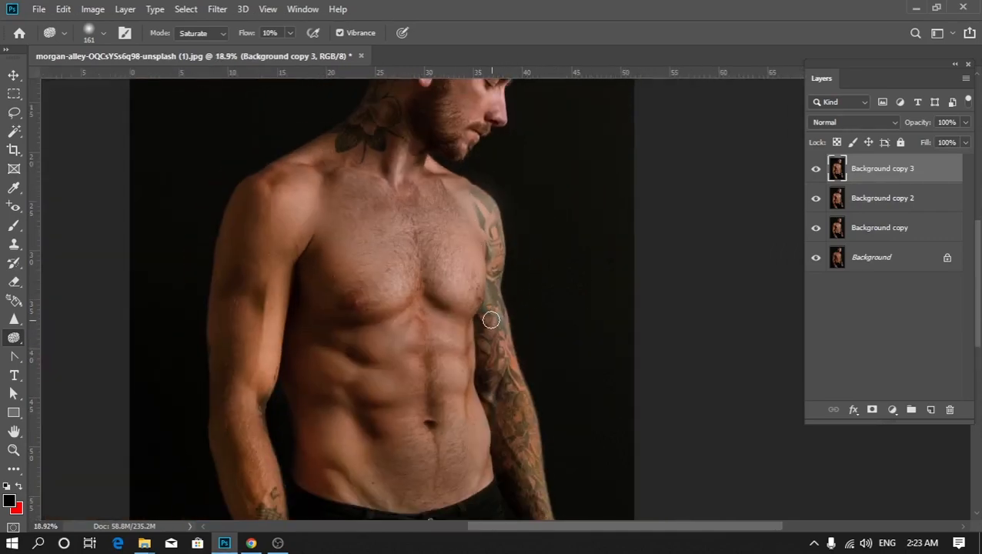
scroll(531, 288, up, 2)
click(817, 171)
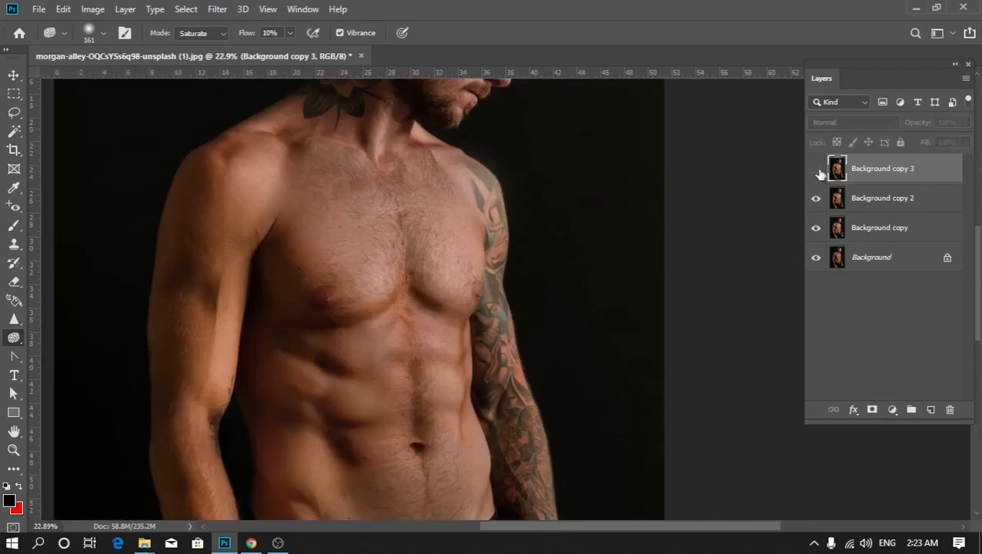
click(817, 171)
click(817, 170)
click(816, 171)
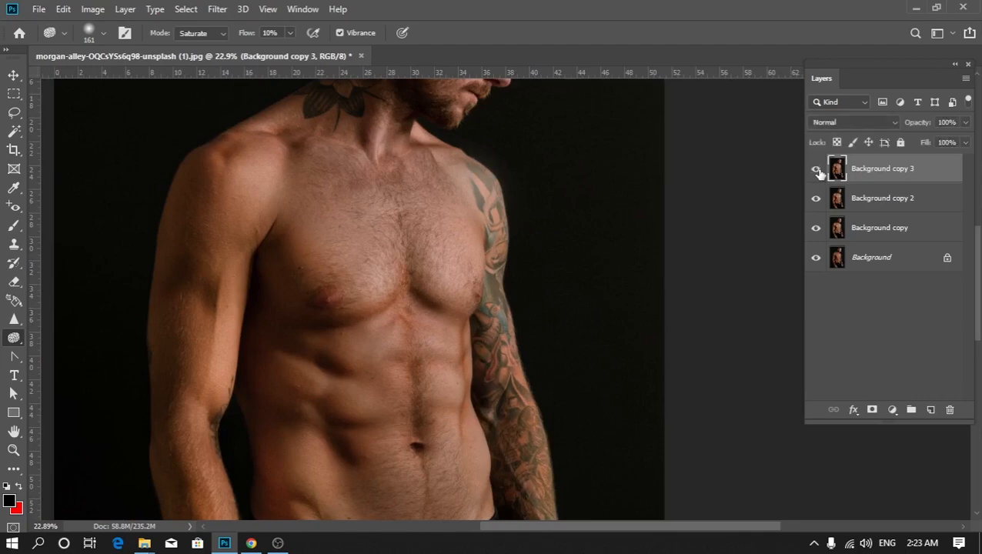
click(818, 171)
- Saturate the beard along the cheek and jaw on Background copy 3 in Saturate mode, raising the flow to 19%
key(ctrl+plus)
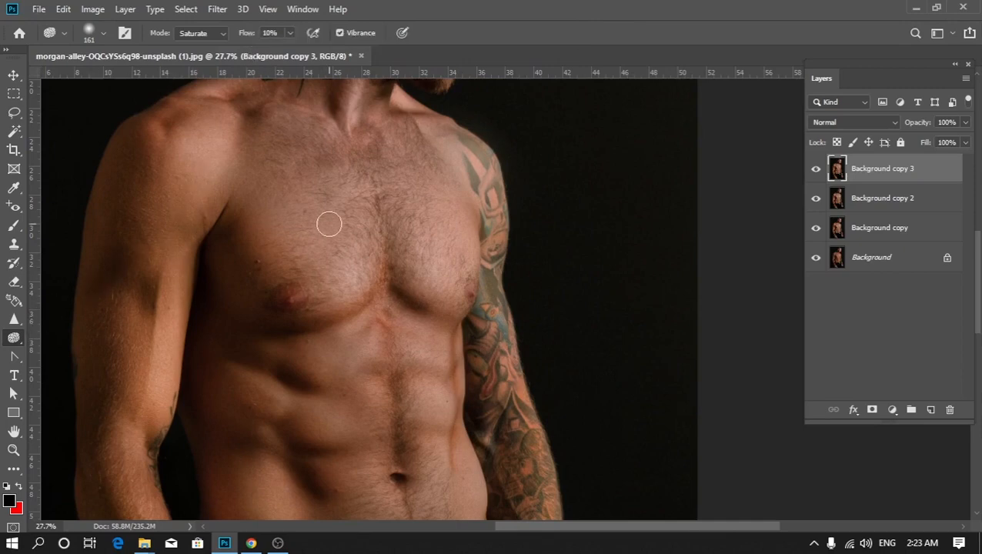
scroll(427, 351, down, 2)
scroll(371, 374, down, 3)
scroll(426, 100, up, 10)
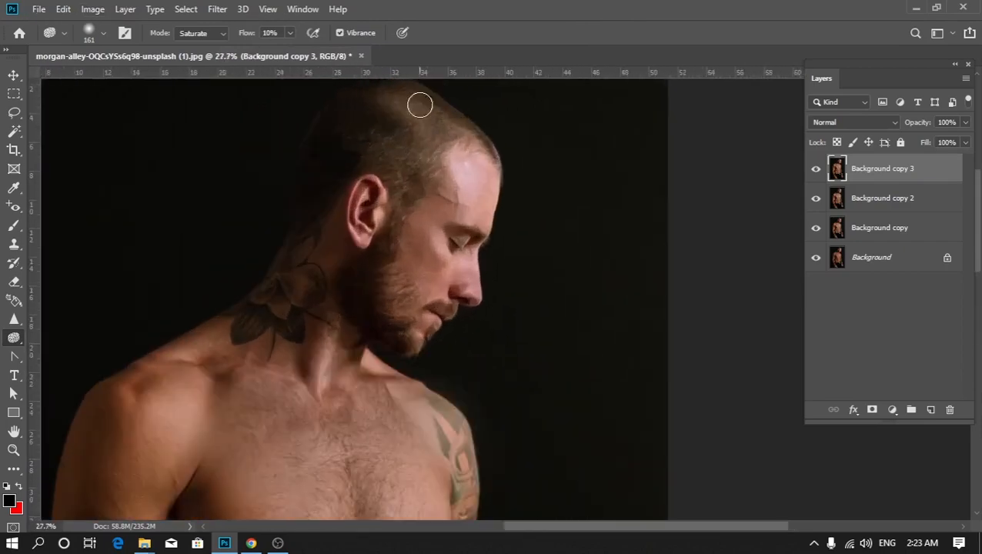
scroll(339, 340, down, 2)
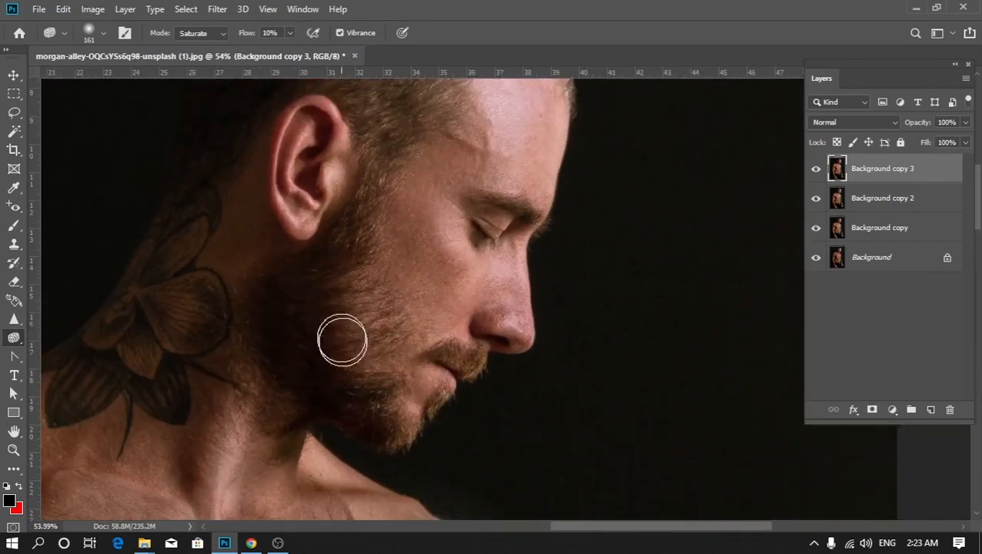
scroll(346, 368, up, 2)
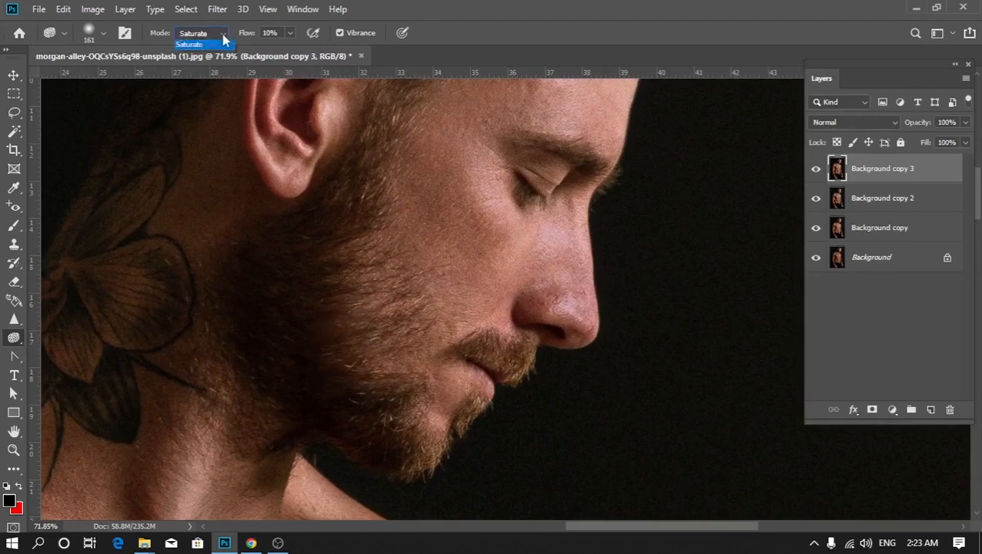
click(197, 54)
mouse_move(269, 267)
mouse_down()
mouse_move(357, 240)
mouse_move(268, 289)
mouse_move(285, 286)
mouse_move(281, 301)
mouse_move(350, 312)
mouse_move(434, 292)
mouse_move(373, 322)
mouse_move(381, 356)
mouse_move(346, 388)
mouse_move(366, 390)
mouse_move(379, 305)
mouse_up()
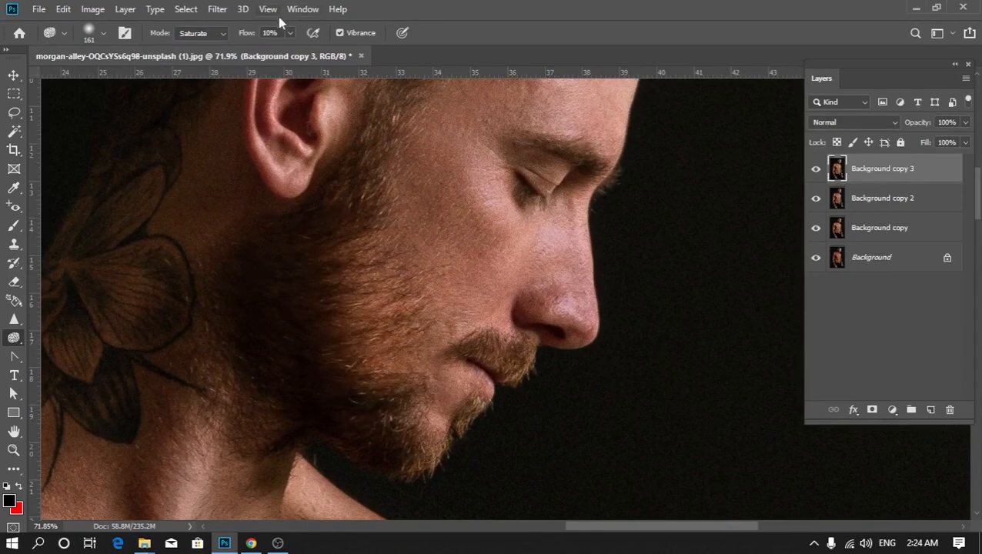
mouse_move(303, 195)
mouse_down()
mouse_move(285, 274)
mouse_move(371, 203)
mouse_up()
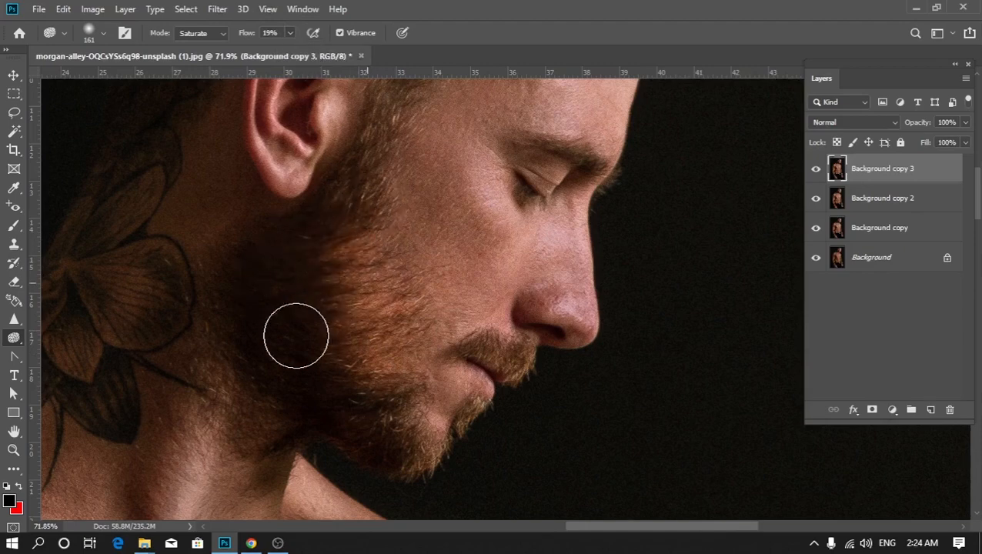
mouse_move(349, 344)
mouse_down()
mouse_move(362, 366)
mouse_move(365, 397)
mouse_up()
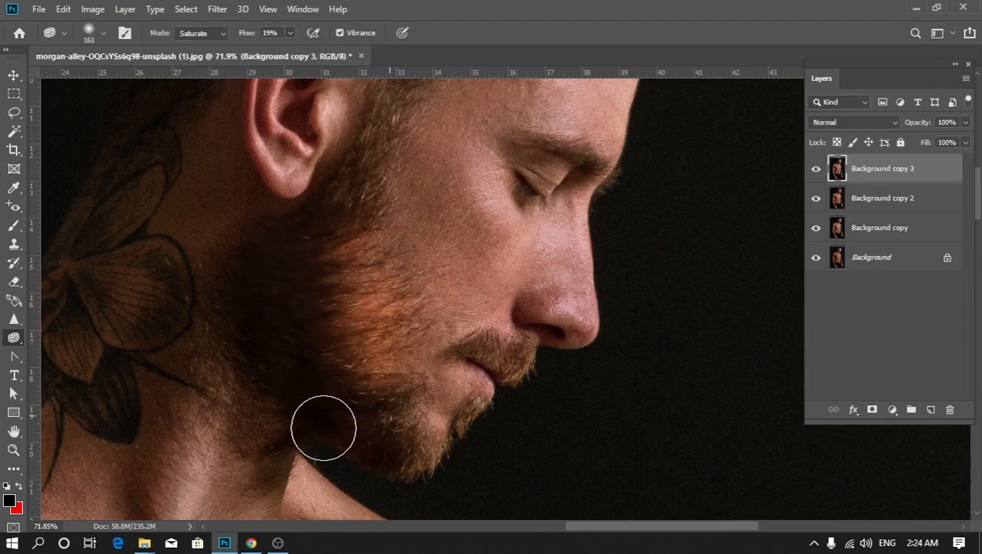
- Saturate the sideburn, moustache and chin beard on Background copy 3, using sponge brushes of 161, 80 and 130 px
drag(379, 178, 375, 162)
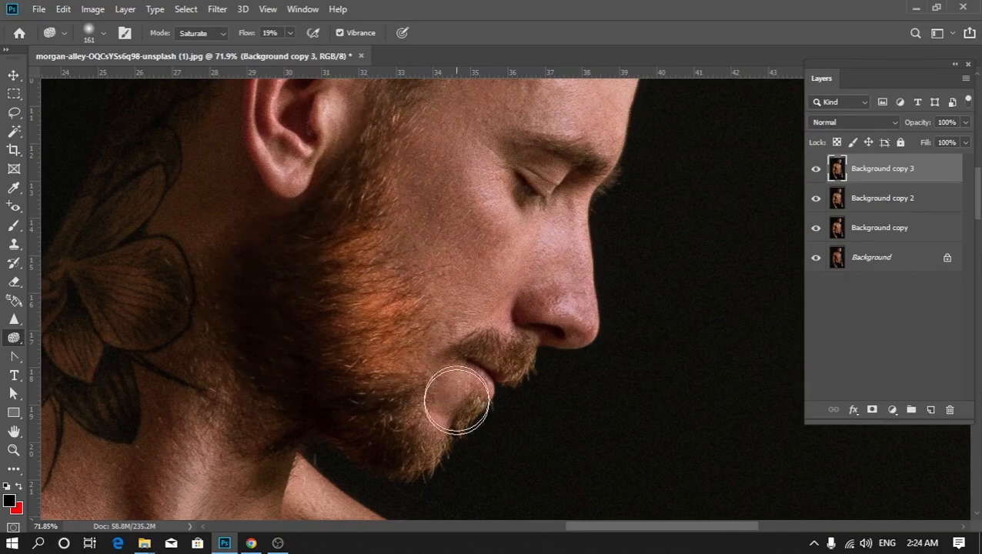
scroll(456, 389, up, 3)
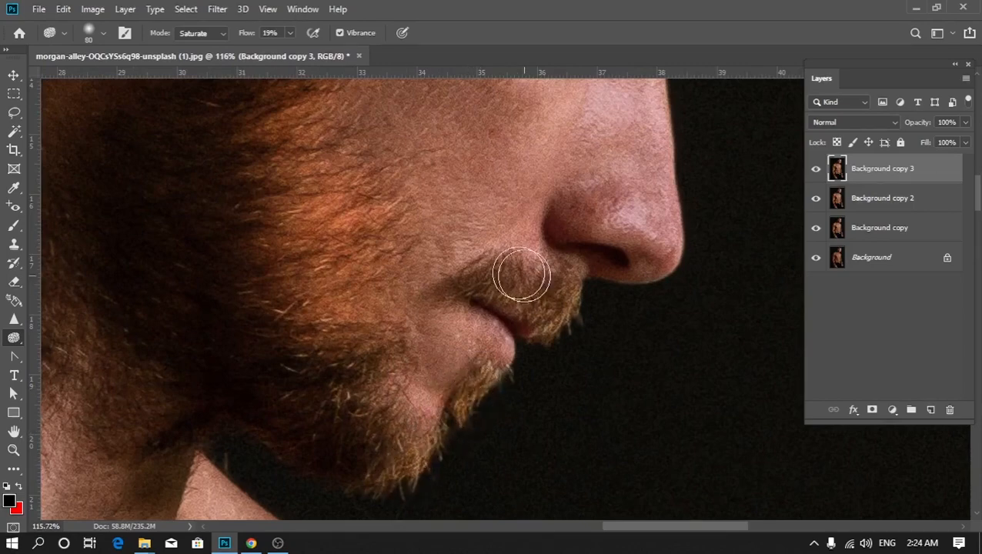
mouse_move(537, 320)
mouse_down()
mouse_move(462, 517)
mouse_move(493, 528)
mouse_up()
drag(361, 274, 362, 254)
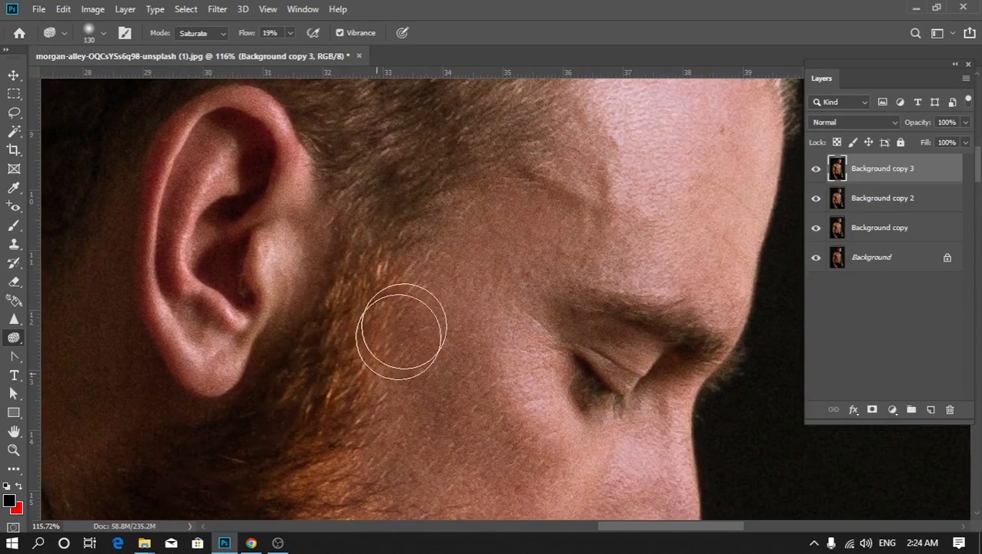
- Saturate the hair at the temple and above the ear with the 130 px sponge brush
scroll(373, 381, up, 5)
scroll(431, 308, down, 3)
mouse_move(377, 314)
mouse_down()
mouse_move(387, 311)
mouse_move(337, 264)
mouse_move(465, 210)
mouse_up()
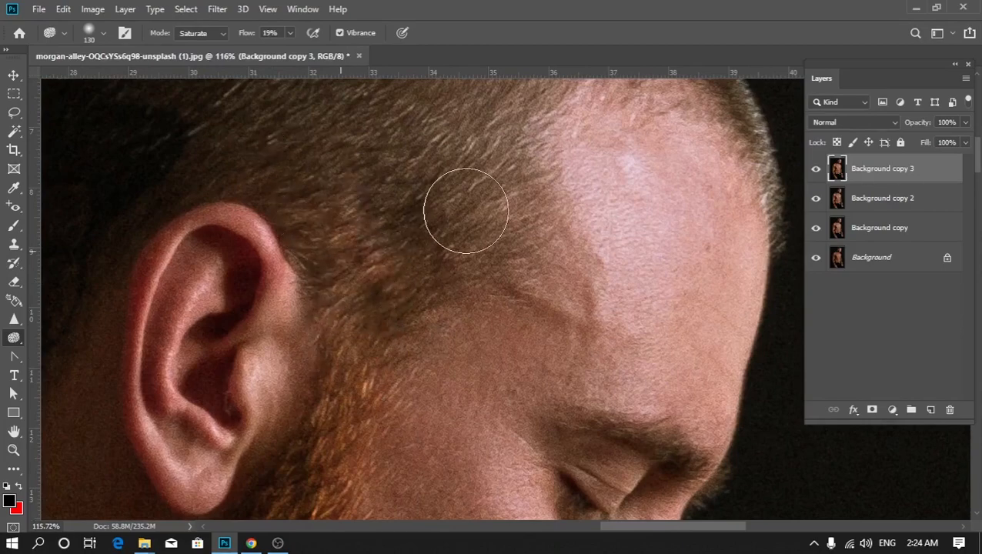
scroll(569, 295, up, 3)
scroll(570, 295, left, 5)
mouse_move(540, 306)
mouse_down()
mouse_move(385, 278)
mouse_move(323, 285)
mouse_move(247, 223)
mouse_up()
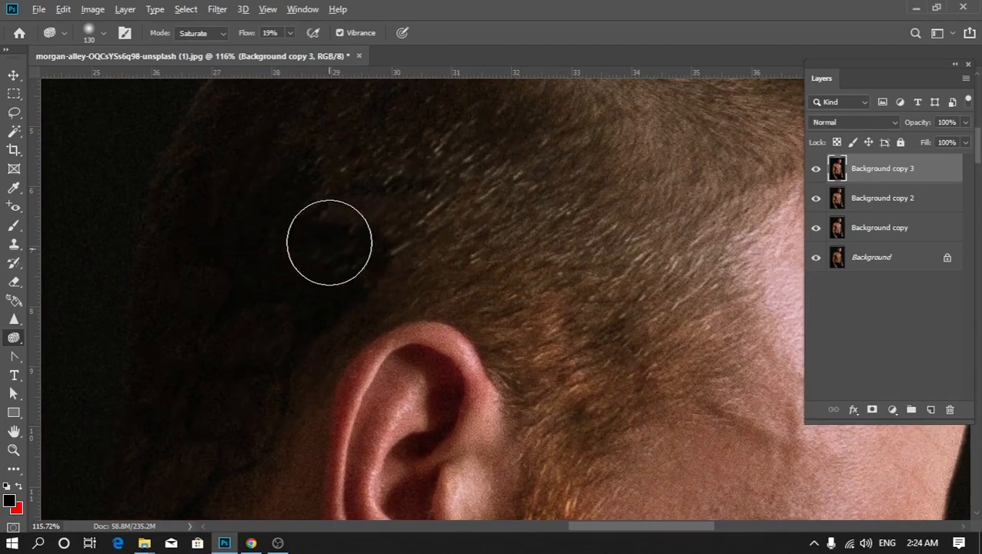
scroll(329, 242, down, 4)
scroll(405, 193, up, 2)
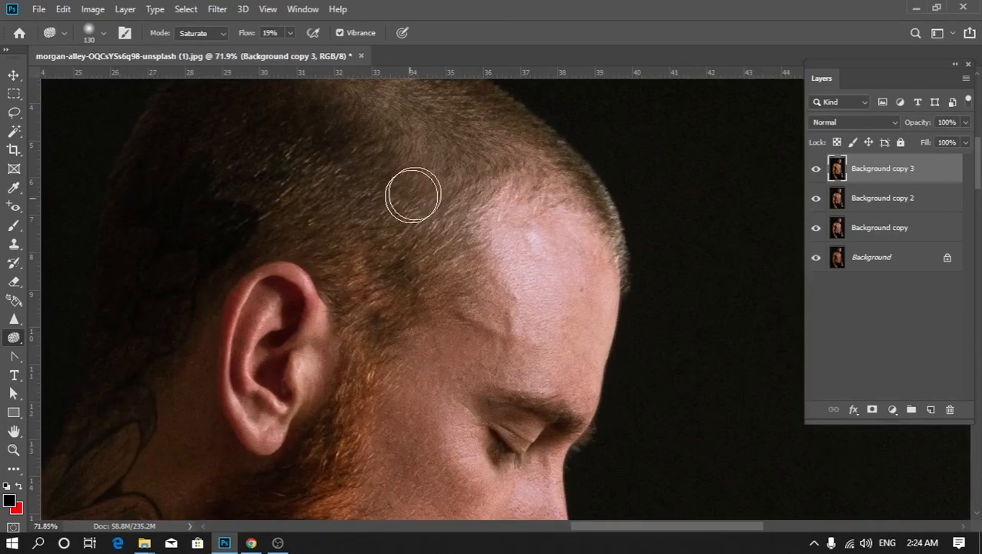
- Saturate the hair across the crown and along the front hairline, reducing the sponge brush to 94 px
drag(413, 179, 442, 165)
drag(361, 201, 331, 150)
drag(454, 138, 396, 333)
drag(336, 360, 345, 270)
mouse_move(296, 293)
mouse_down()
mouse_move(250, 324)
mouse_move(257, 274)
mouse_up()
mouse_move(430, 305)
mouse_down()
mouse_move(487, 314)
mouse_move(554, 365)
mouse_move(353, 302)
mouse_move(391, 300)
mouse_move(546, 365)
mouse_up()
mouse_move(606, 401)
mouse_down()
mouse_move(460, 261)
mouse_move(448, 235)
mouse_up()
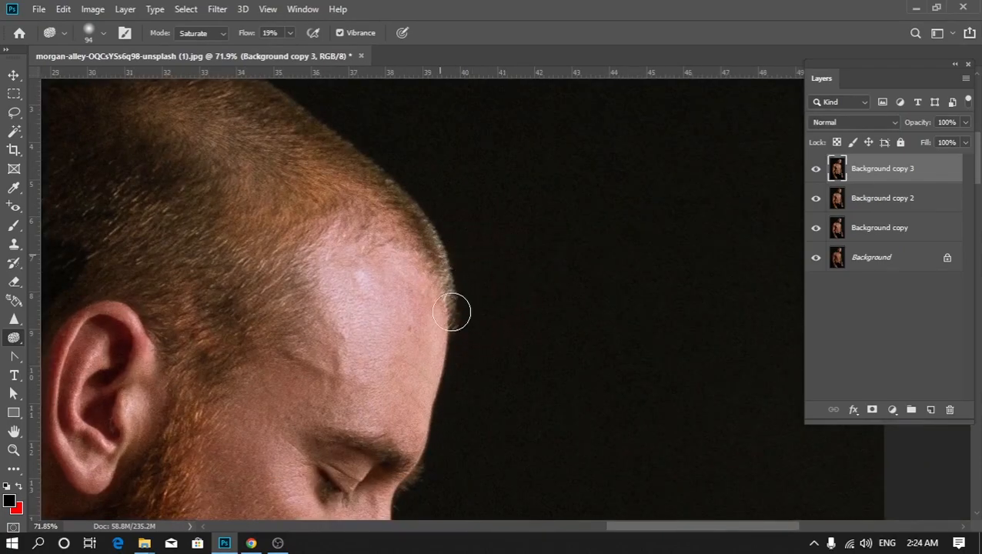
- Compare the hair and beard saturation by toggling Background copy 3 off and on
scroll(484, 343, down, 4)
scroll(405, 432, up, 2)
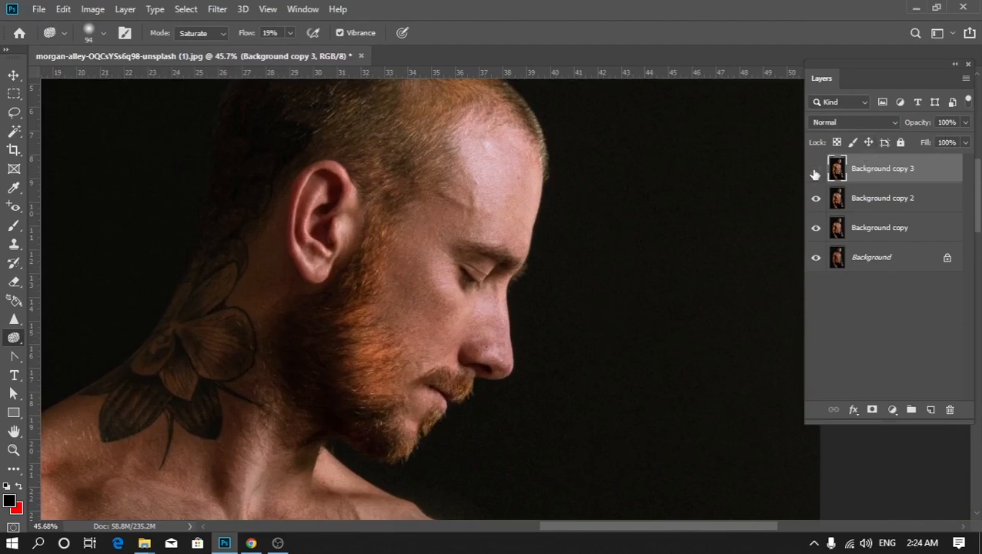
click(815, 173)
click(814, 173)
click(814, 172)
click(814, 172)
- Switch the Sponge tool to Desaturate and tone down the beard along the cheek and jaw with brushes of 120 to 190 px
click(202, 36)
mouse_move(357, 390)
mouse_down()
mouse_move(398, 374)
mouse_move(345, 334)
mouse_move(373, 340)
mouse_move(349, 342)
mouse_move(357, 400)
mouse_move(370, 365)
mouse_move(340, 368)
mouse_move(365, 419)
mouse_move(350, 340)
mouse_up()
mouse_move(376, 229)
mouse_down()
mouse_move(358, 315)
mouse_move(412, 260)
mouse_move(410, 184)
mouse_move(385, 196)
mouse_move(373, 264)
mouse_up()
alt+right_click(373, 266)
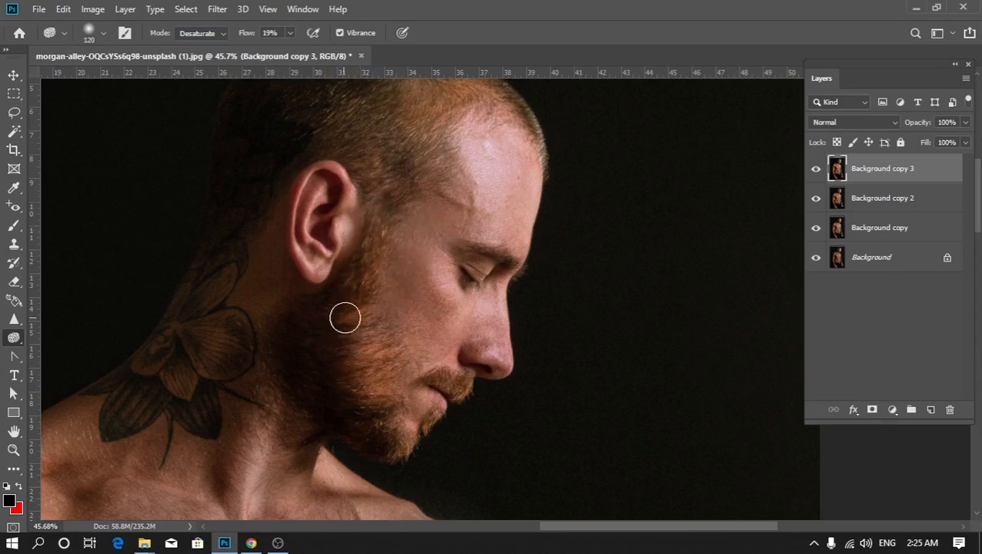
alt+right_click(352, 354)
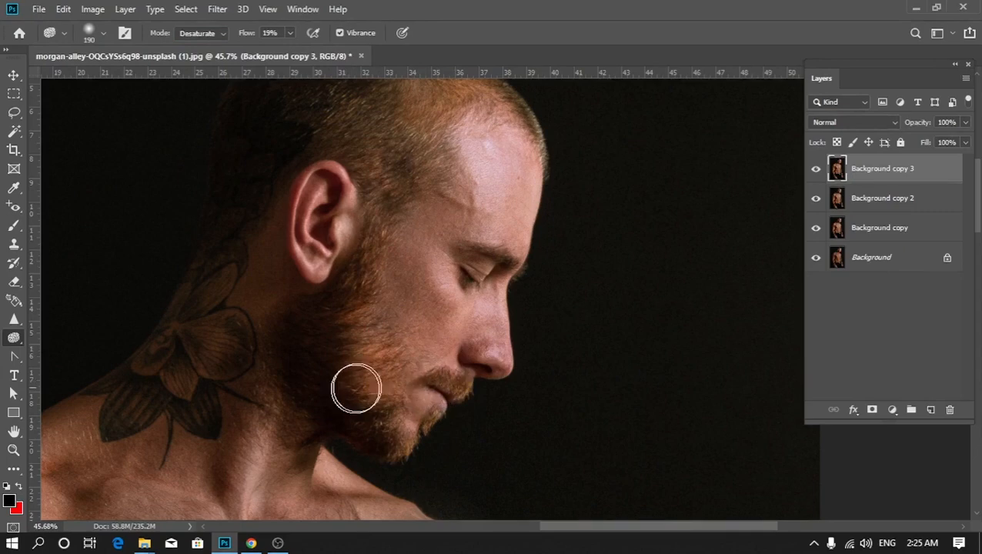
- Compare the toned-down beard with the layers beneath by toggling Background copy 3 off and on
scroll(356, 389, down, 2)
click(816, 167)
click(813, 169)
click(811, 167)
click(812, 168)
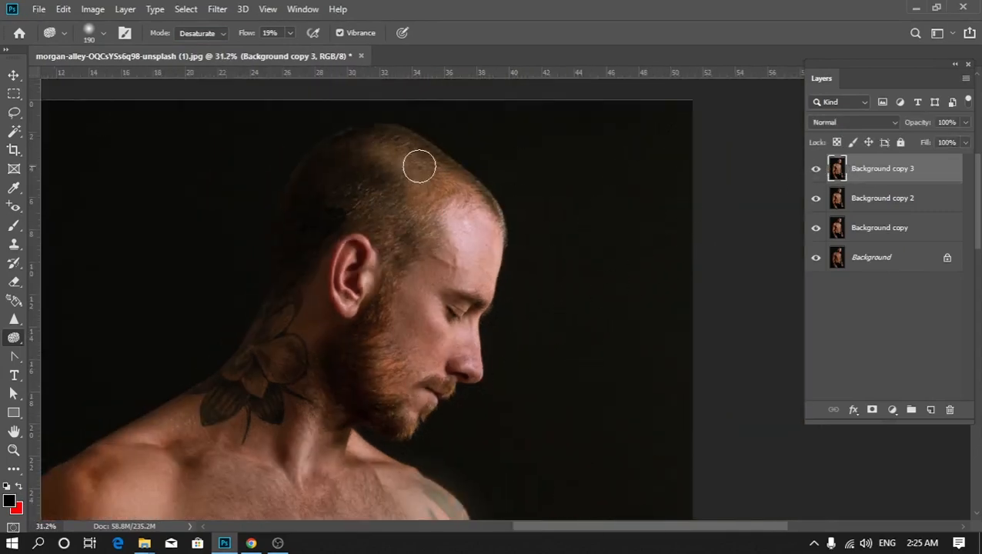
- Desaturate the hair on top of the head on Background copy 3, enlarging the sponge brush to 370 px
drag(409, 190, 426, 199)
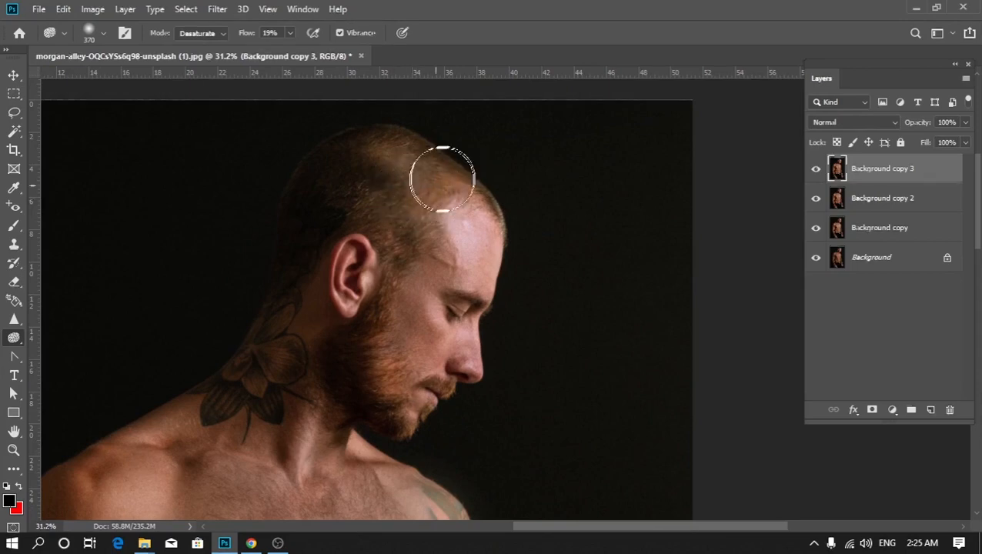
scroll(491, 290, down, 3)
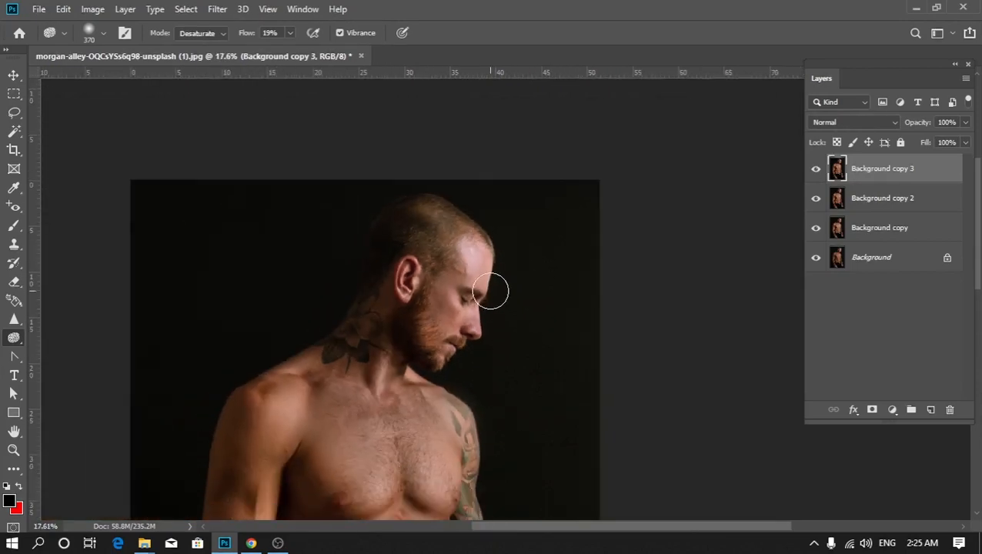
- Create a new blank document with a white landscape canvas
right_click(7, 341)
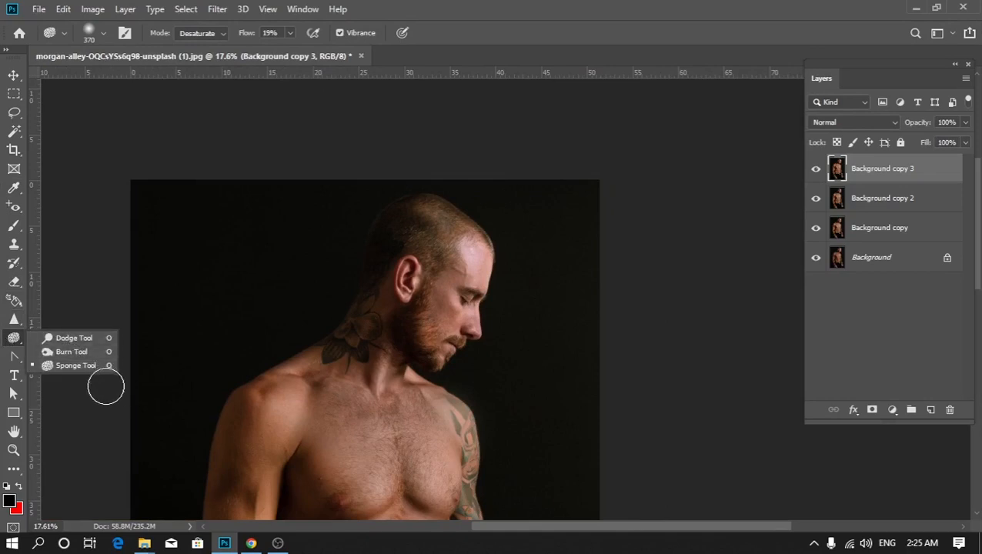
click(33, 9)
click(435, 121)
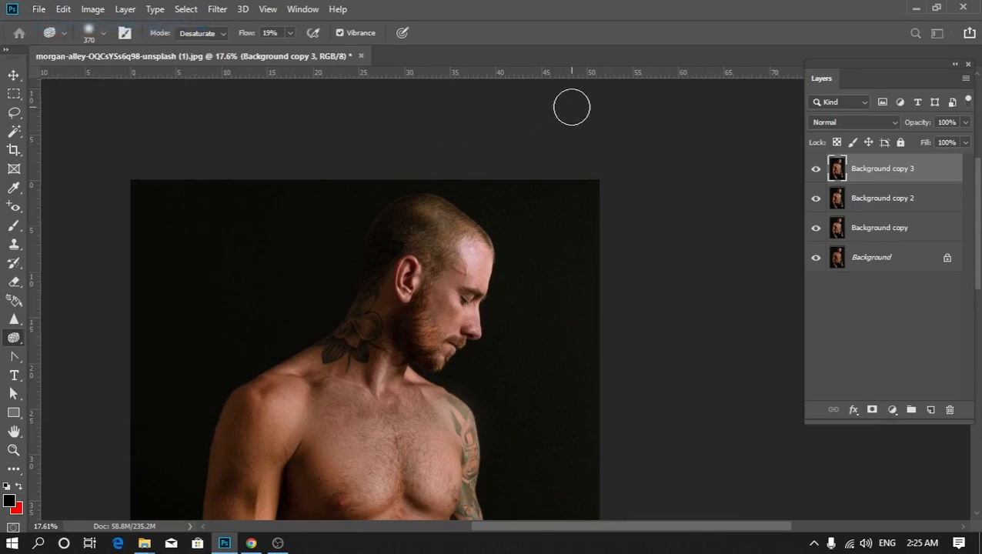
click(38, 9)
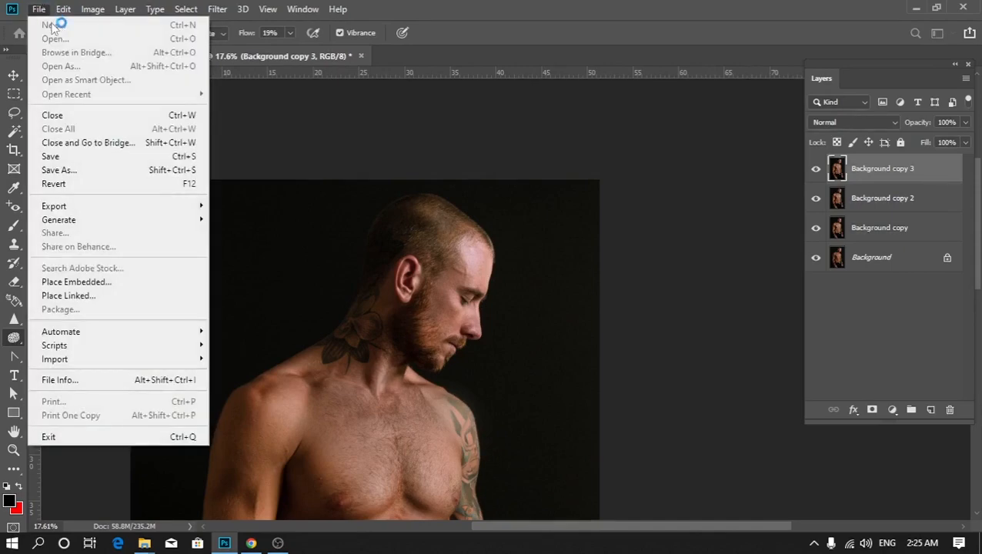
click(903, 329)
click(39, 9)
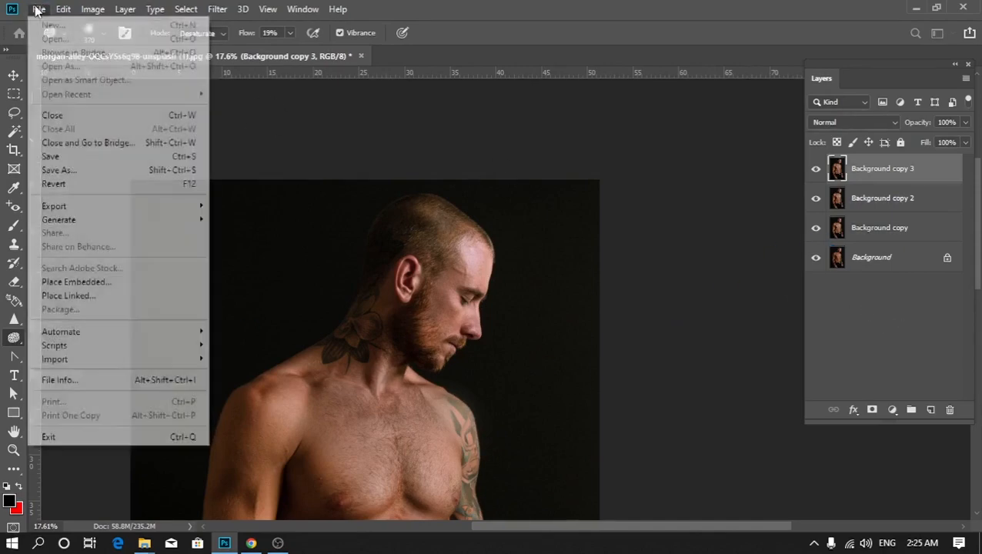
click(34, 27)
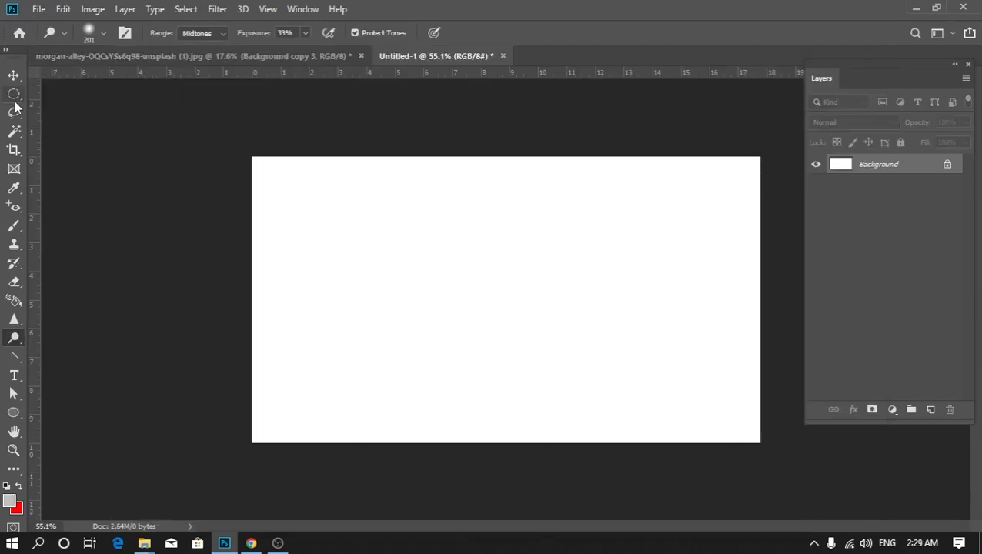
- Draw a circular marquee selection near the middle of the white canvas and add a new empty layer
click(14, 96)
drag(413, 240, 584, 392)
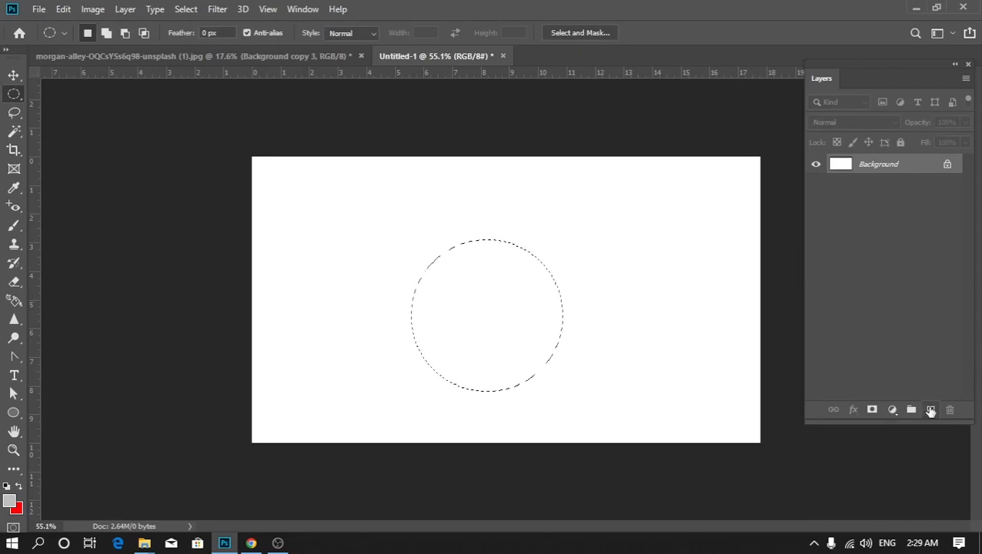
click(930, 410)
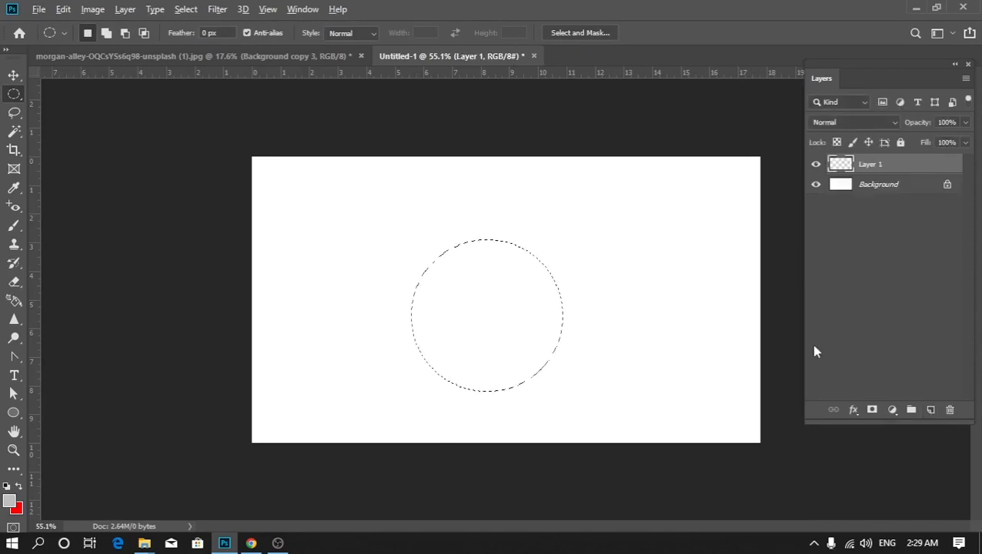
- Set the foreground colour to grey #b3b3b2, fill the circle with it on Layer 1 and clear the selection
click(9, 503)
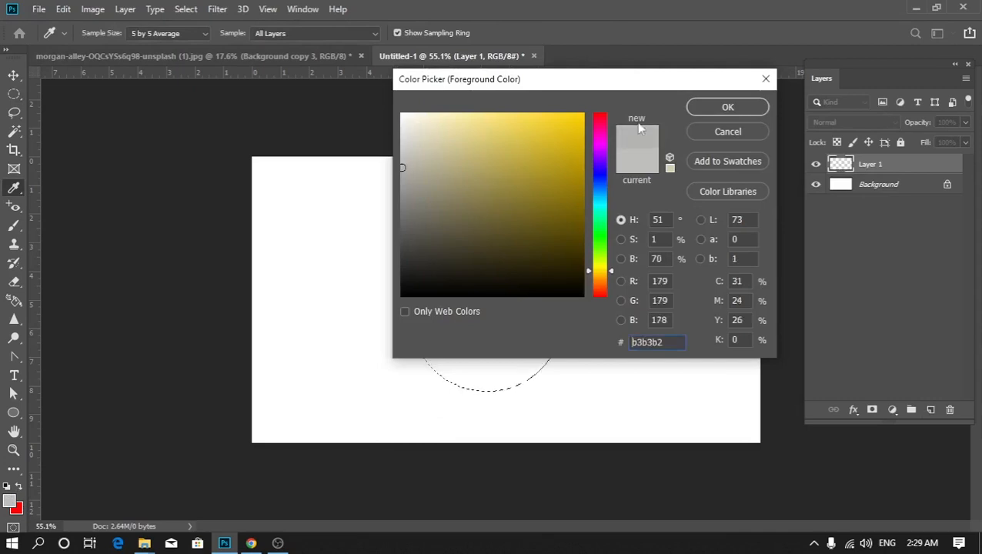
click(725, 107)
key(alt+BackSpace)
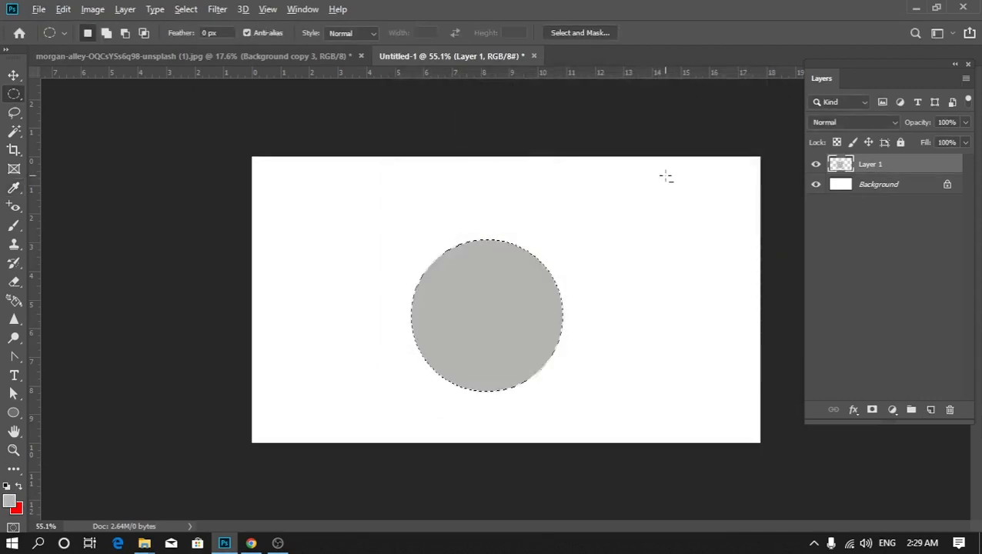
scroll(541, 252, up, 4)
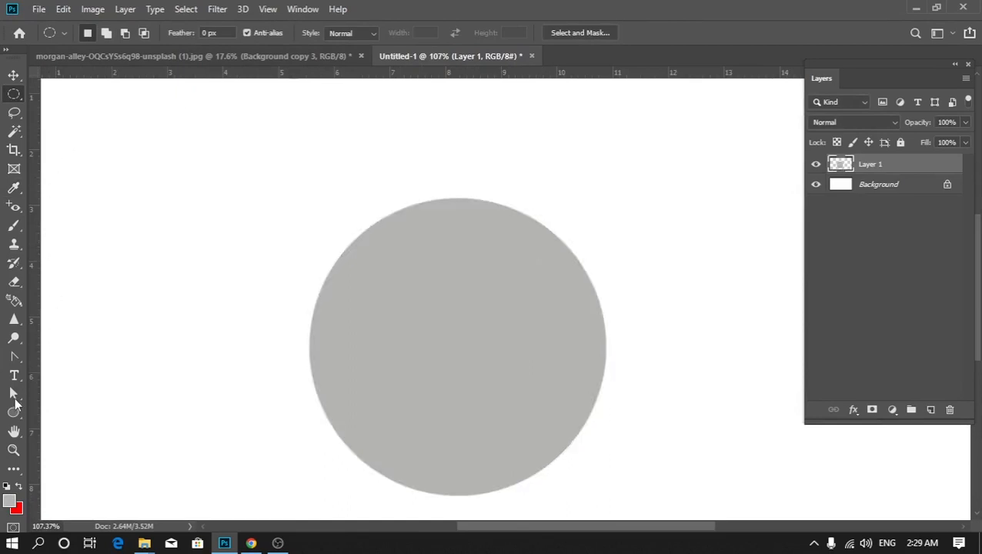
- Activate the Dodge tool for the grey circle and set its range to Shadows
click(11, 343)
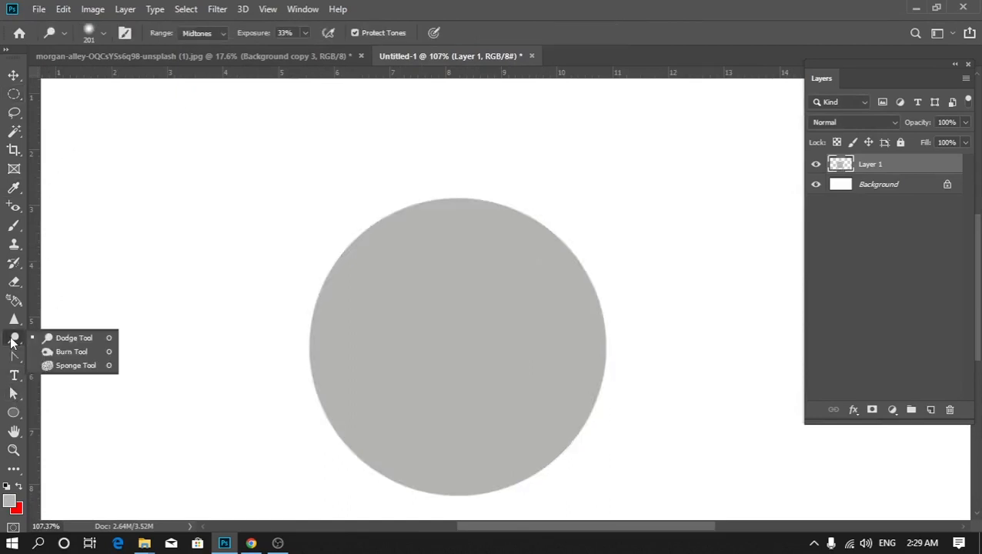
click(55, 340)
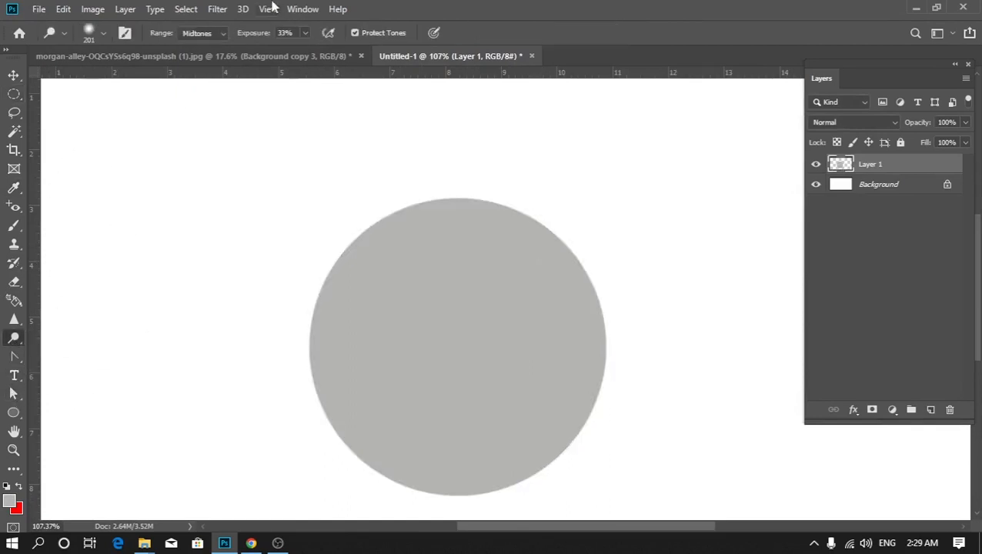
click(222, 35)
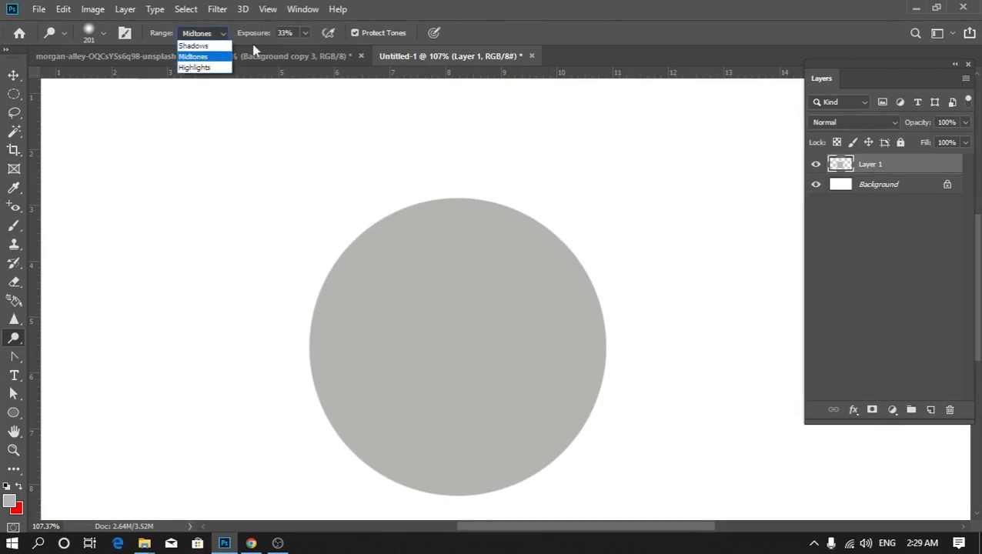
click(194, 46)
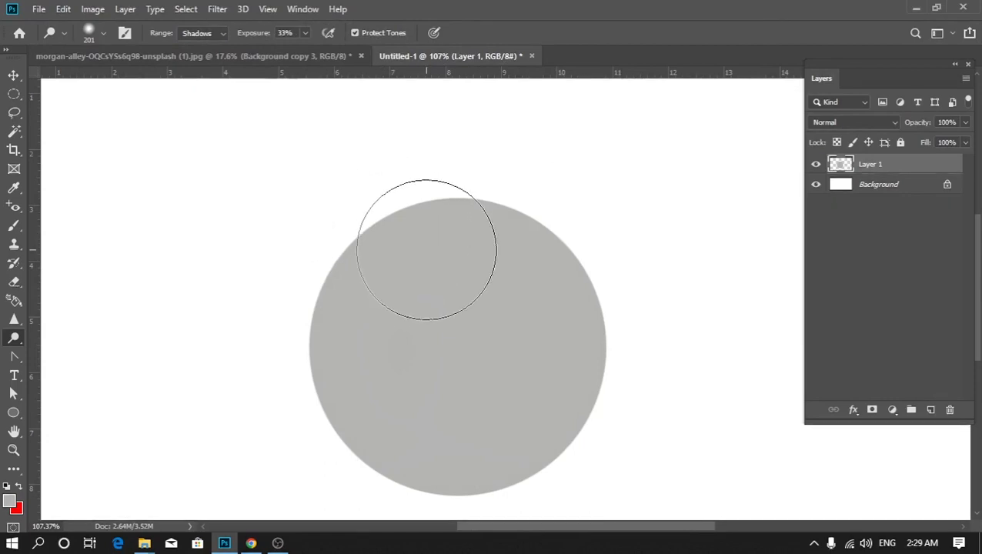
- Examine the dark and light skin tones on the portrait's chest up close, and return to the Untitled-1 circle
click(248, 58)
scroll(308, 475, up, 5)
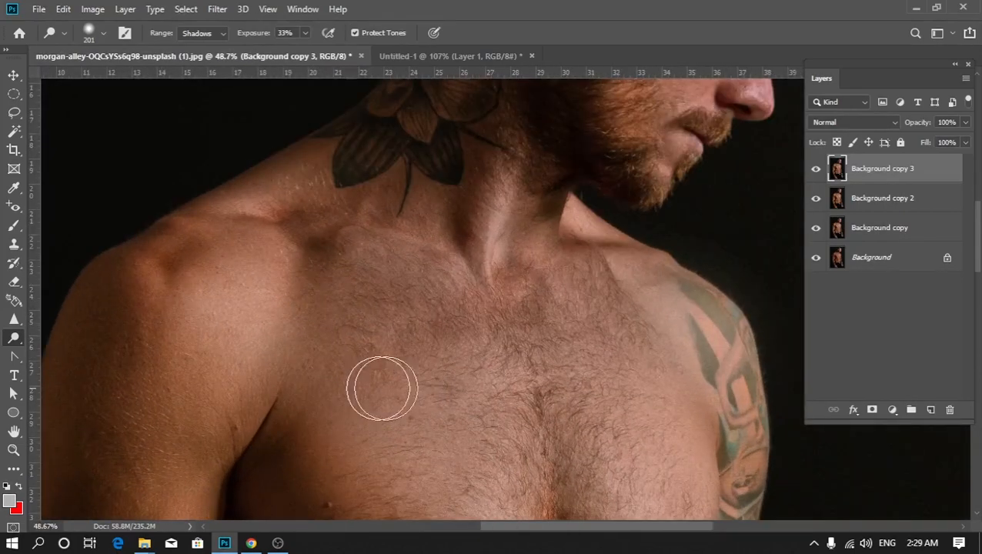
scroll(298, 372, up, 3)
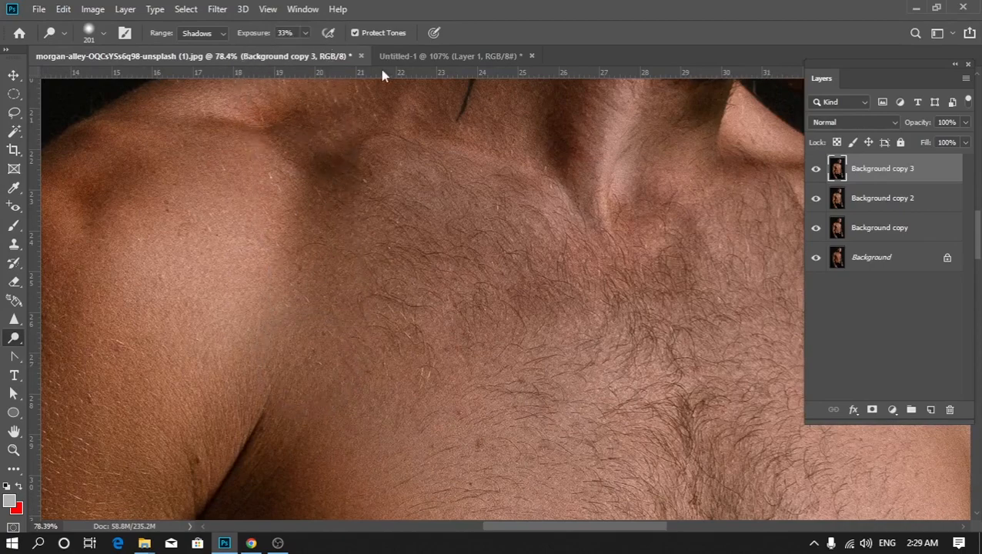
click(426, 56)
scroll(464, 285, up, 2)
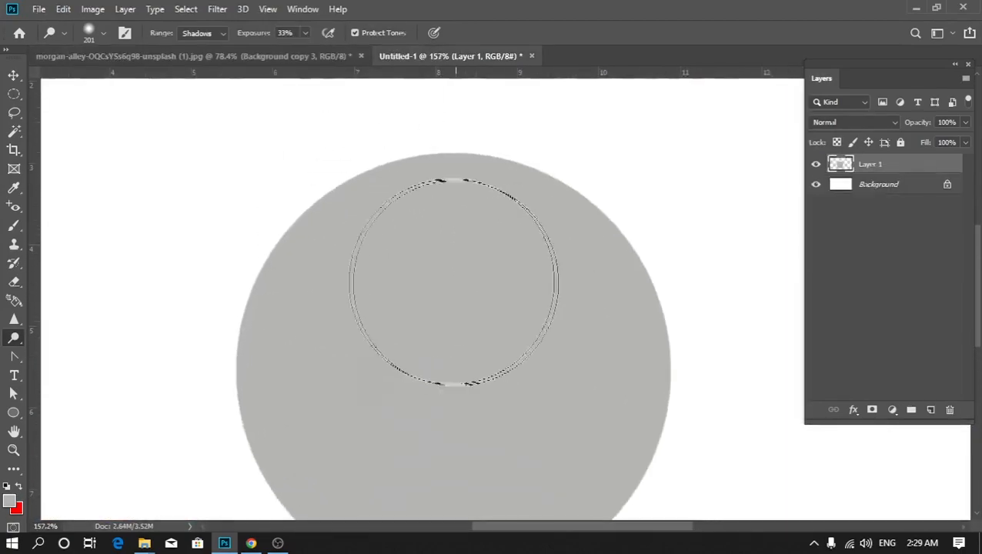
scroll(352, 253, down, 2)
scroll(400, 256, up, 1)
- Set the Dodge tool's range to Midtones for the grey circle
click(201, 35)
click(199, 54)
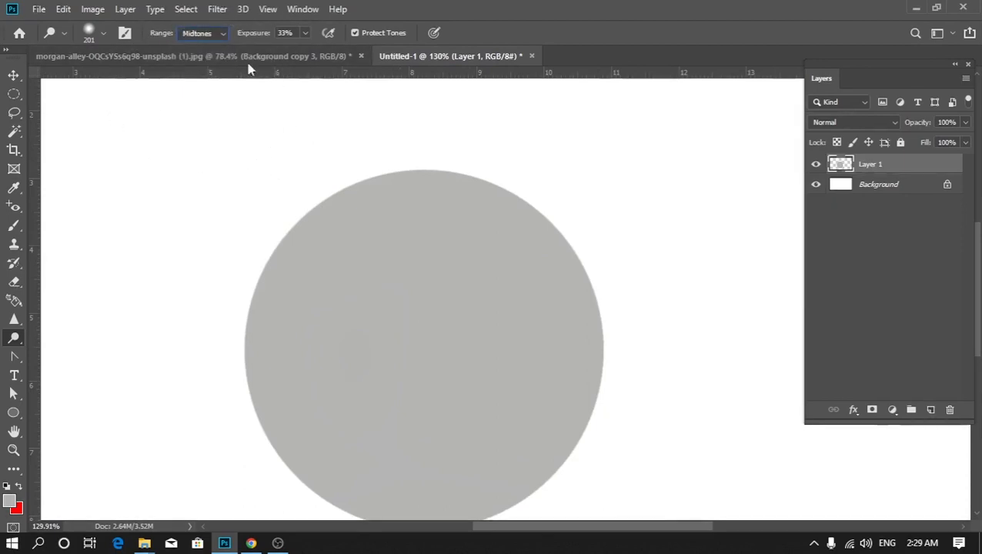
click(210, 38)
click(198, 57)
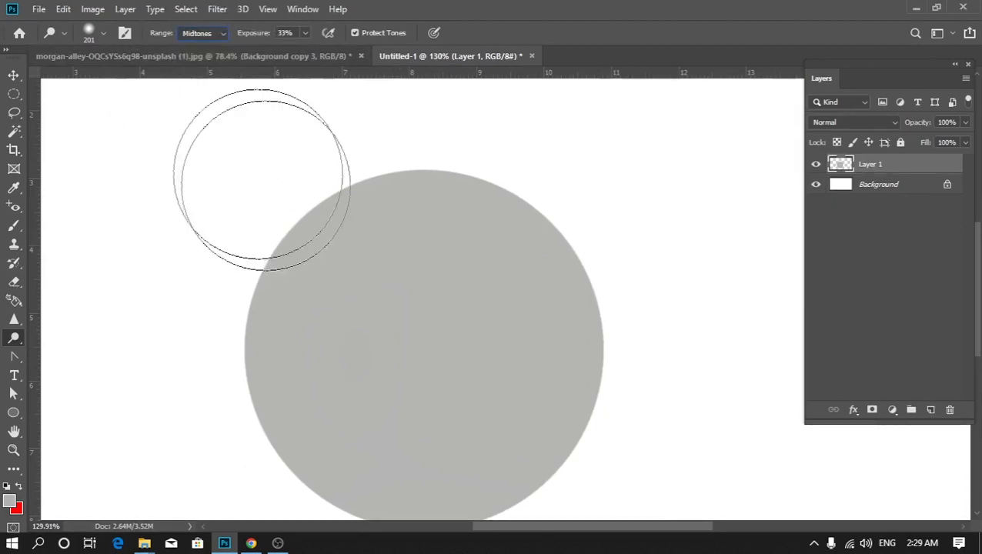
- Set the Dodge range to Shadows with 100% exposure and lighten the upper-left part of the grey circle
click(193, 34)
click(199, 47)
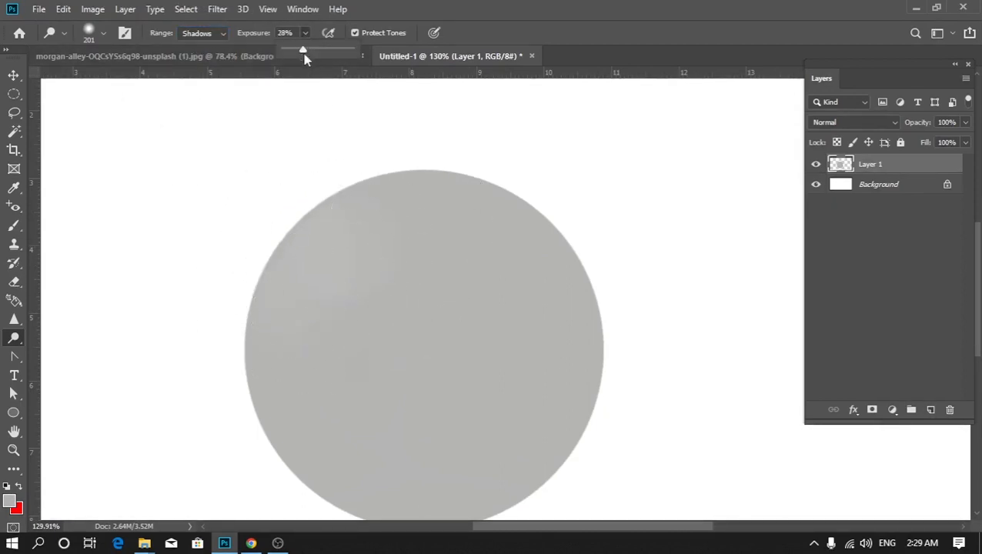
click(350, 252)
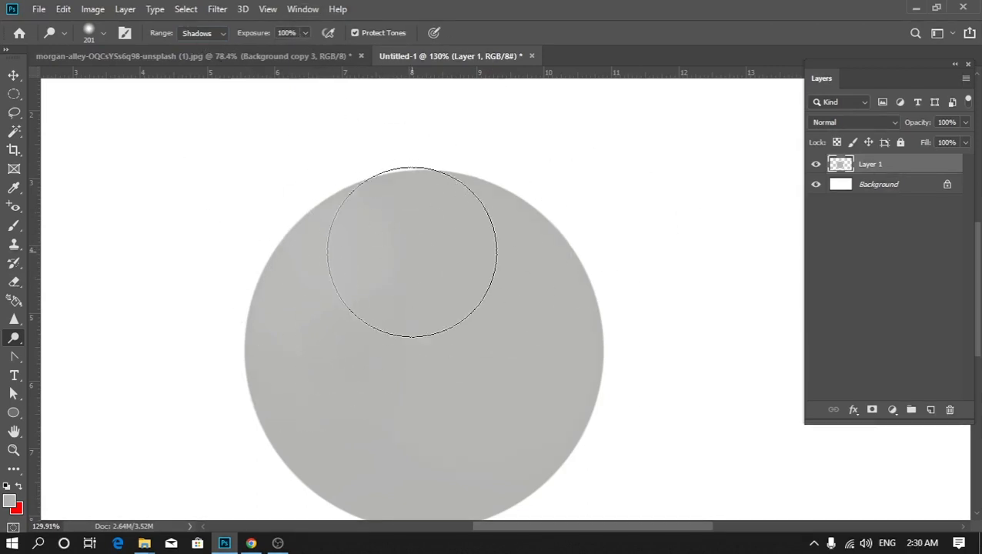
scroll(408, 322, down, 4)
scroll(587, 281, up, 5)
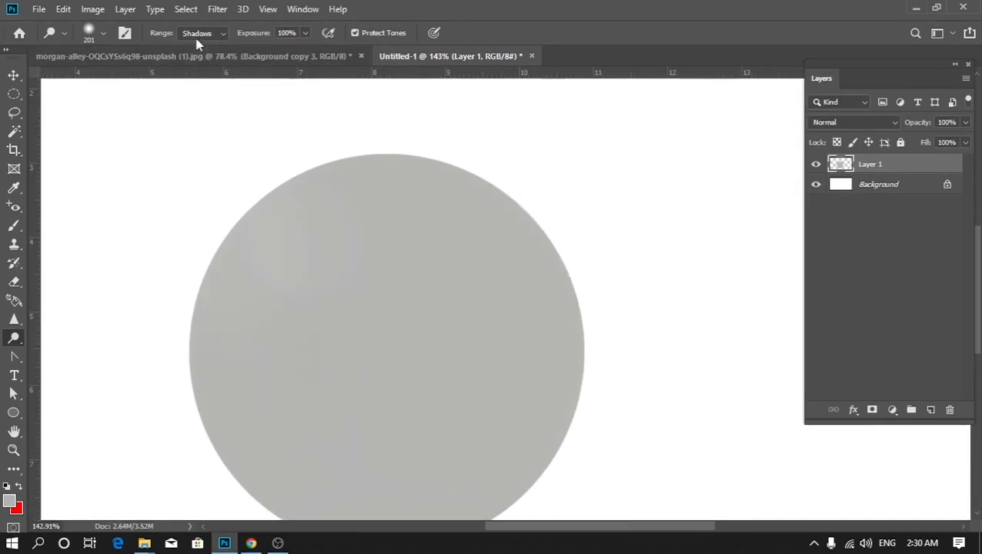
- Set the Dodge range to Midtones with 31% exposure and lighten the grey circle all around its edge
click(203, 58)
click(306, 33)
click(262, 52)
scroll(462, 197, down, 3)
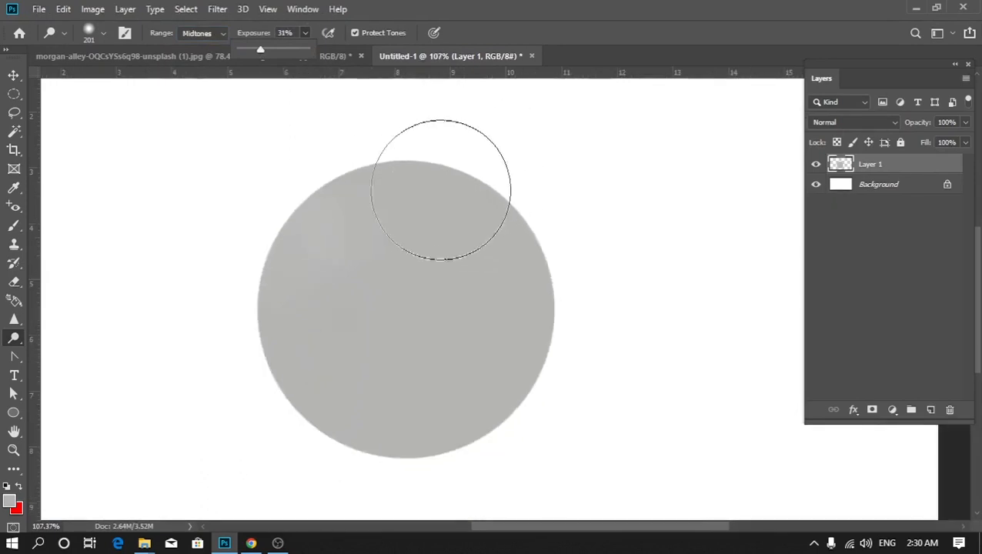
mouse_move(296, 127)
mouse_down()
mouse_move(569, 230)
mouse_move(405, 504)
mouse_move(383, 486)
mouse_move(252, 197)
mouse_move(333, 142)
mouse_move(237, 342)
mouse_move(533, 241)
mouse_move(574, 324)
mouse_move(127, 449)
mouse_up()
scroll(514, 277, down, 3)
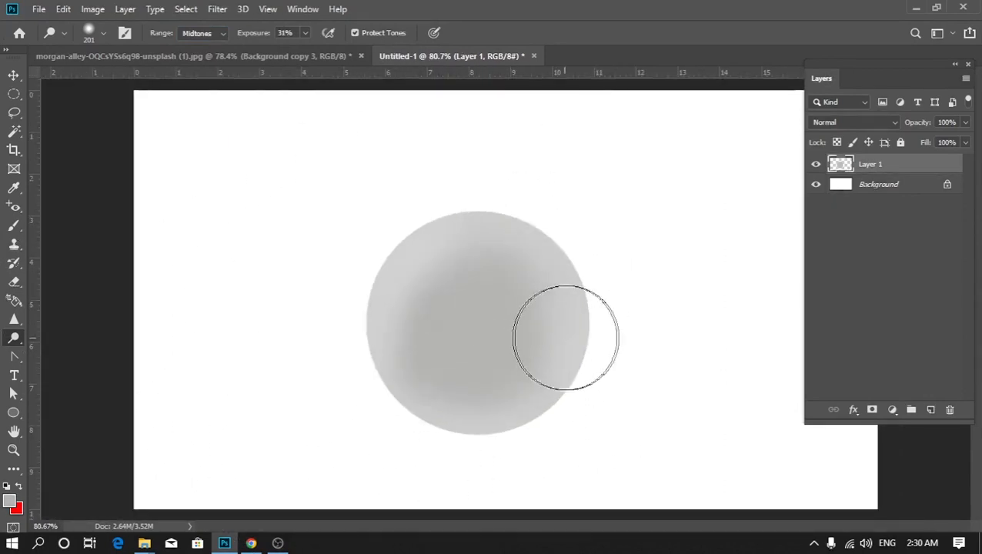
- Darken the circle's upper and right areas with the Burn tool set to Midtones, and continue down the right side with the range at Highlights
scroll(568, 337, up, 3)
right_click(14, 338)
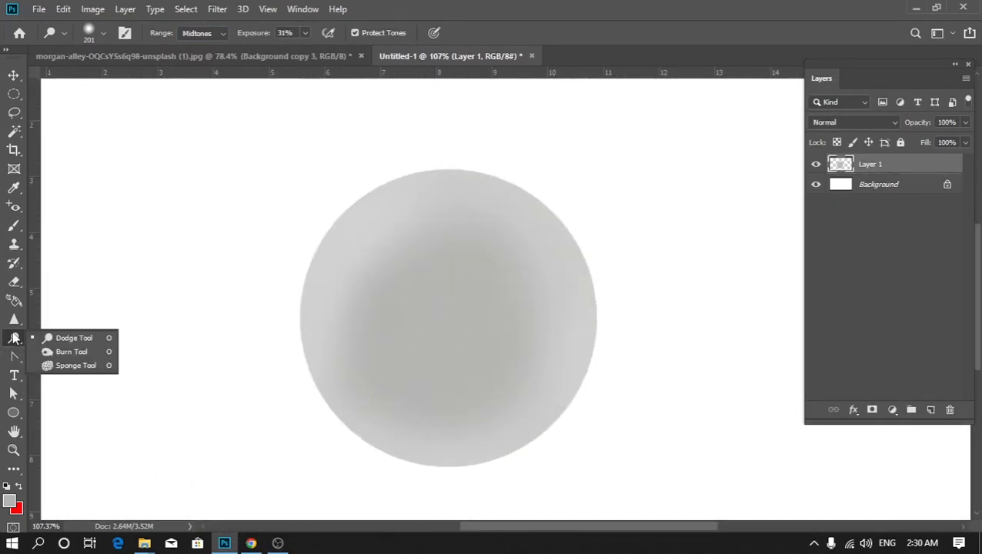
click(59, 350)
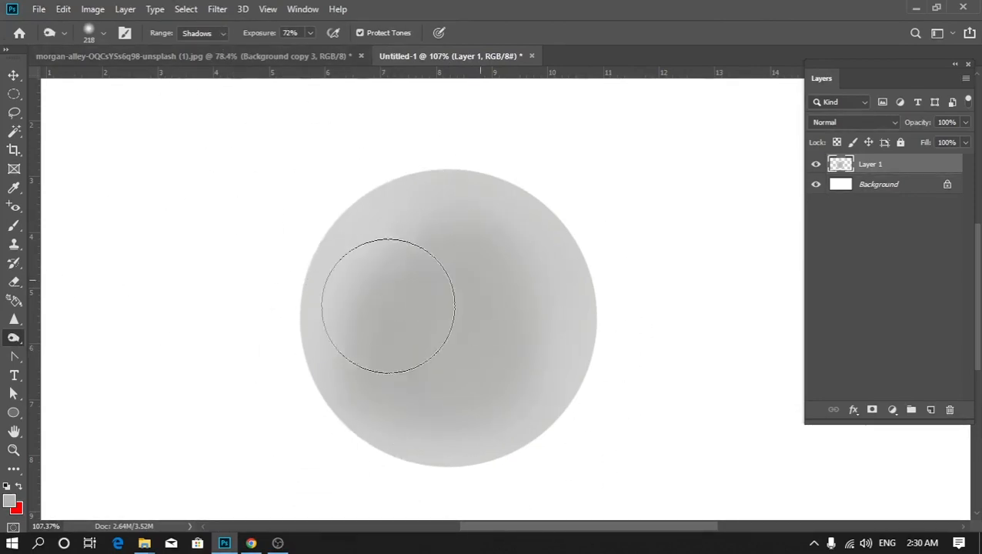
click(223, 33)
click(194, 56)
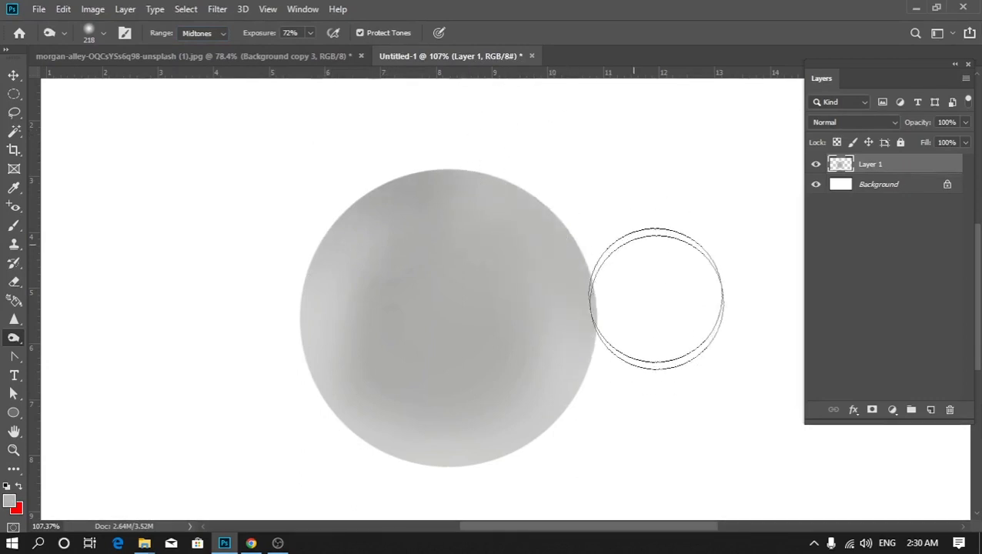
mouse_move(524, 459)
mouse_down()
mouse_move(271, 346)
mouse_move(364, 195)
mouse_move(300, 221)
mouse_up()
mouse_move(583, 283)
mouse_down()
mouse_move(598, 324)
mouse_move(579, 386)
mouse_move(600, 367)
mouse_move(563, 407)
mouse_move(575, 321)
mouse_move(412, 140)
mouse_move(344, 178)
mouse_move(379, 171)
mouse_move(523, 185)
mouse_move(521, 165)
mouse_move(482, 175)
mouse_move(313, 258)
mouse_move(451, 471)
mouse_move(581, 324)
mouse_move(522, 165)
mouse_move(565, 504)
mouse_move(511, 473)
mouse_move(585, 396)
mouse_move(333, 241)
mouse_move(286, 306)
mouse_up()
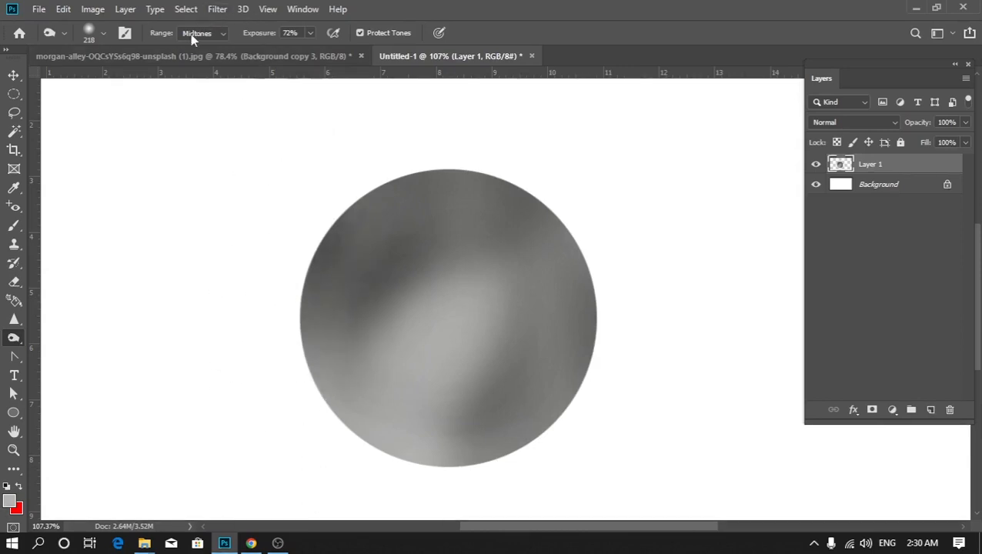
click(192, 68)
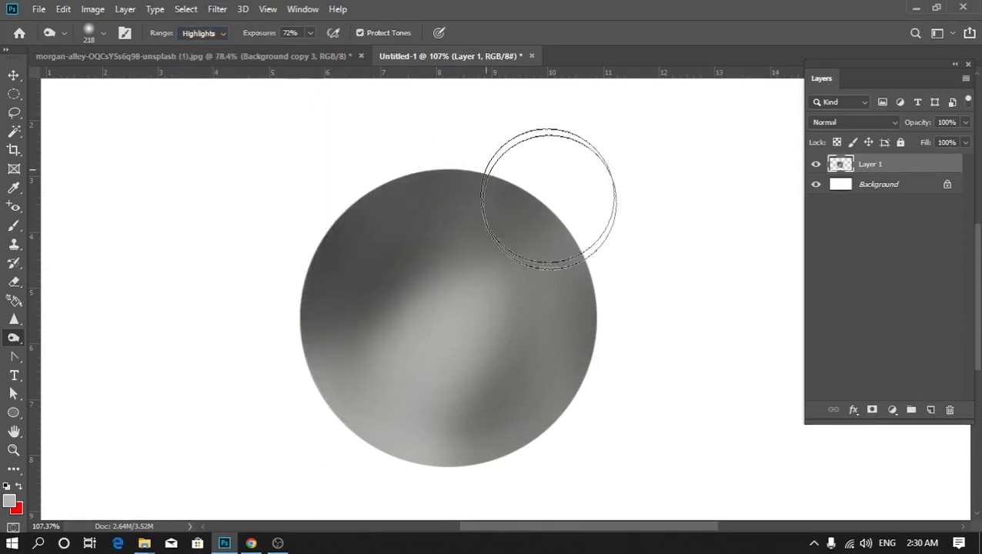
mouse_move(555, 426)
mouse_down()
mouse_move(528, 187)
mouse_move(351, 253)
mouse_move(323, 280)
mouse_move(554, 250)
mouse_move(469, 429)
mouse_move(394, 362)
mouse_up()
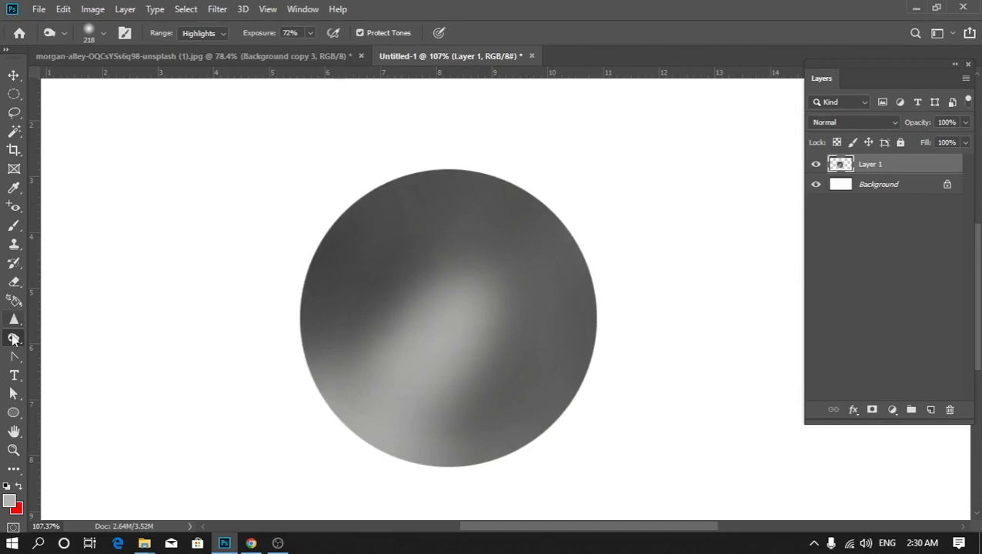
- Dodge the circle with the range set to Highlights, brushing its centre and lightening the lower-left part to near white
right_click(12, 346)
click(70, 351)
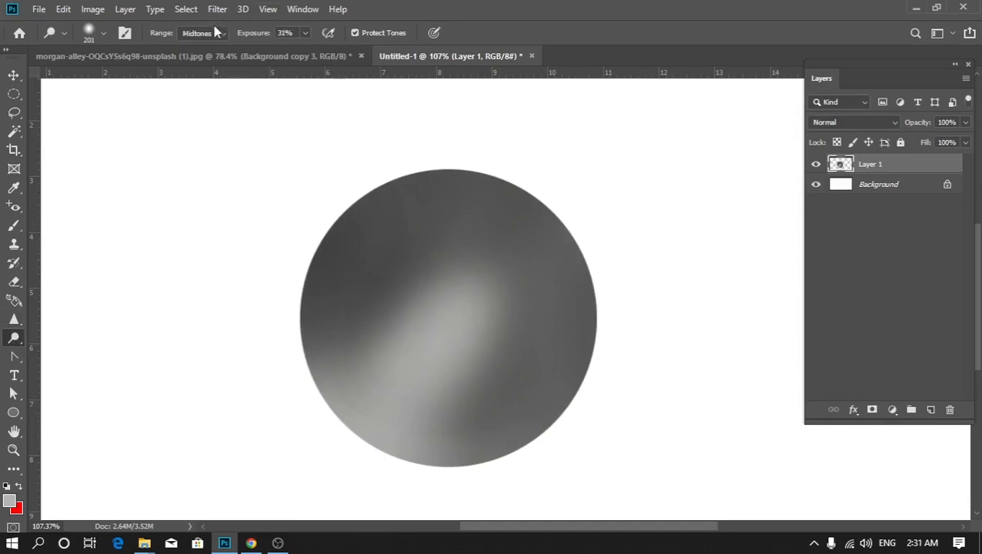
click(195, 67)
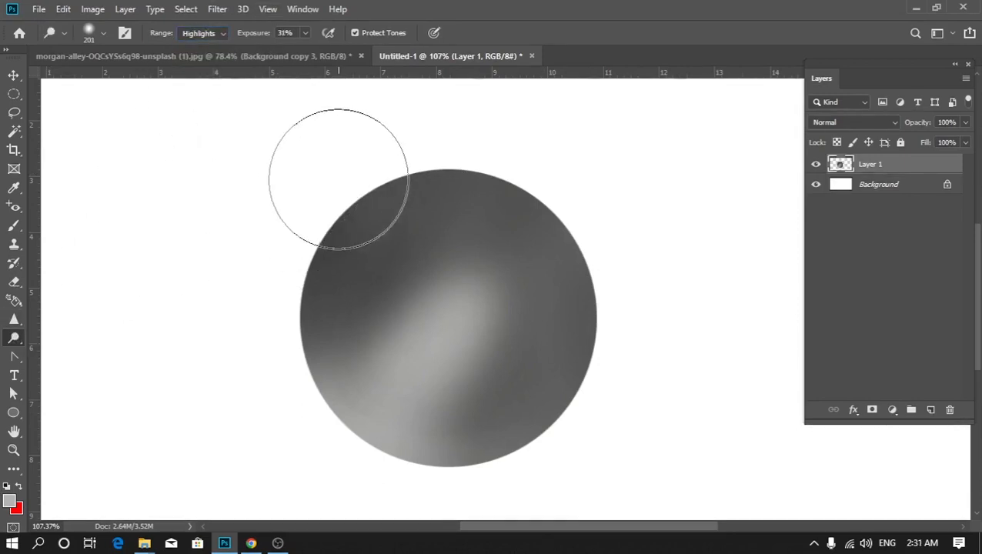
mouse_move(437, 145)
mouse_down()
mouse_move(526, 121)
mouse_move(565, 223)
mouse_move(592, 351)
mouse_move(547, 405)
mouse_move(394, 219)
mouse_move(278, 379)
mouse_move(422, 304)
mouse_up()
scroll(407, 300, down, 3)
scroll(523, 369, up, 3)
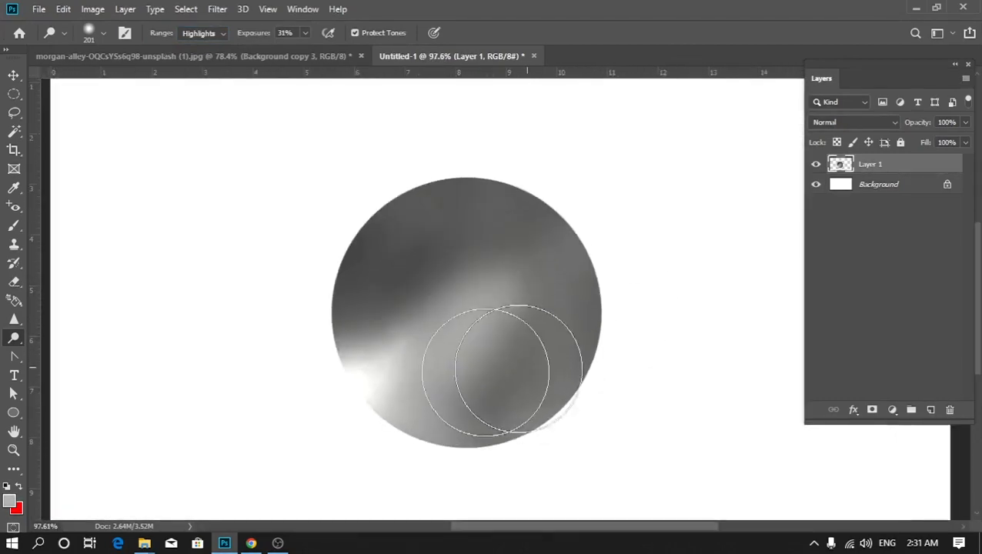
mouse_move(330, 357)
mouse_down()
mouse_move(367, 366)
mouse_move(338, 404)
mouse_move(361, 375)
mouse_move(452, 466)
mouse_move(308, 372)
mouse_move(318, 354)
mouse_move(323, 393)
mouse_move(354, 437)
mouse_move(372, 370)
mouse_move(338, 405)
mouse_up()
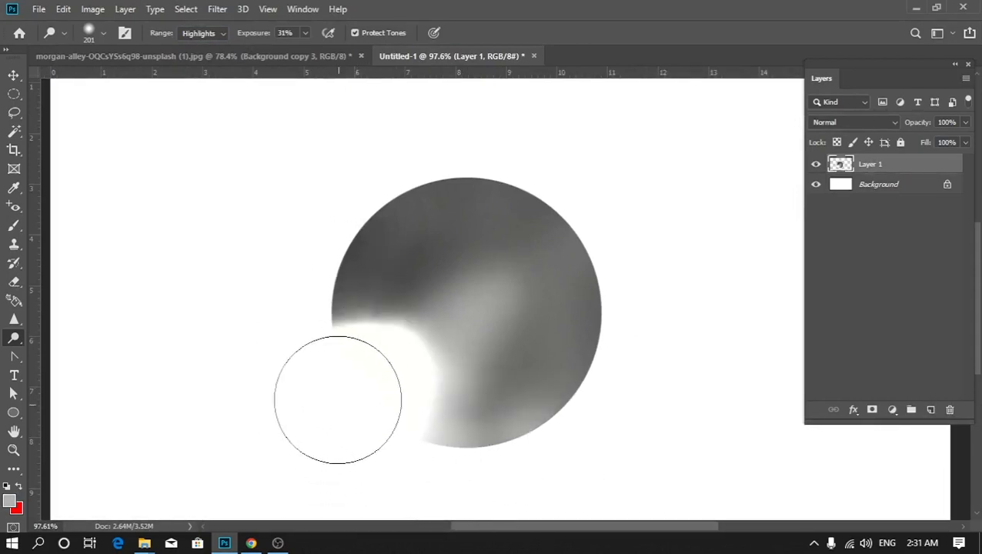
scroll(297, 350, down, 1)
scroll(597, 361, up, 2)
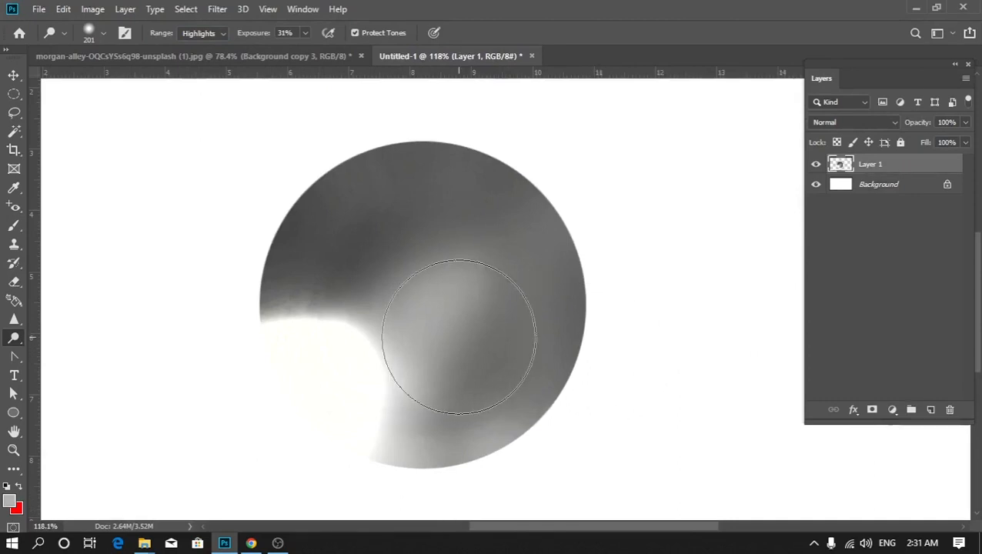
mouse_move(459, 336)
mouse_down()
mouse_move(322, 303)
mouse_move(94, 345)
mouse_up()
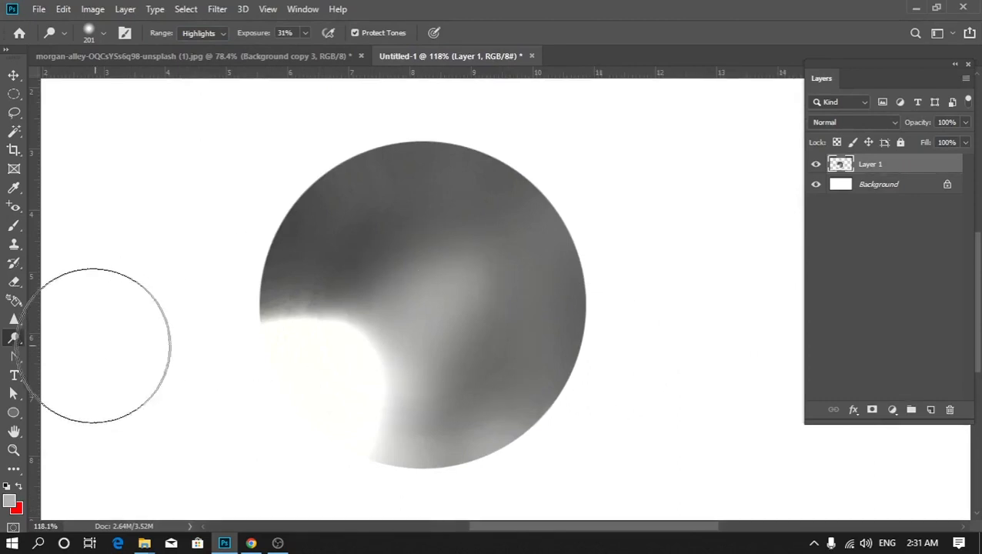
- Open the choice of Dodge, Burn and Sponge tools
right_click(15, 339)
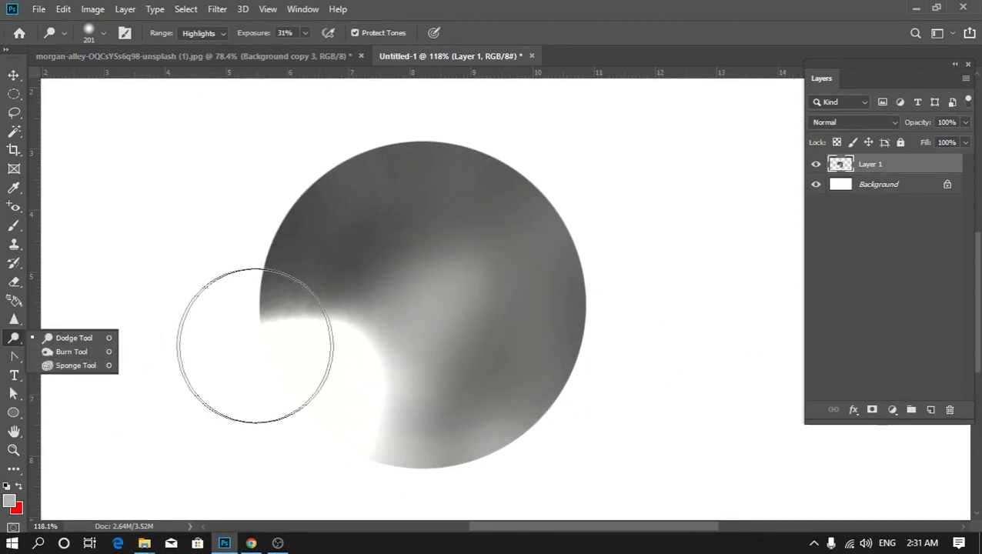